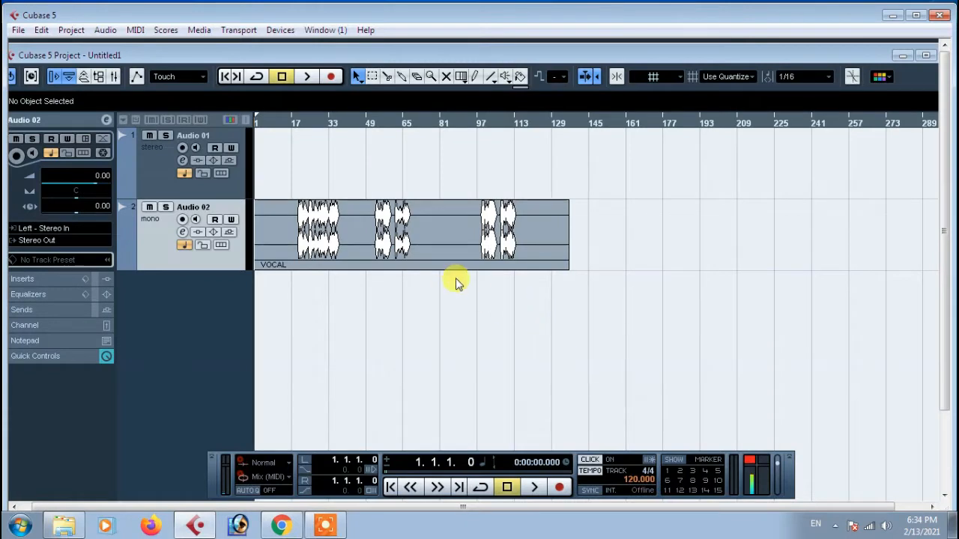
Maximize the project window and examine the VOCAL clip's waveform on the Audio 02 track at a closer horizontal zoom.
{"action": "left_click", "coordinate": [927, 56]}
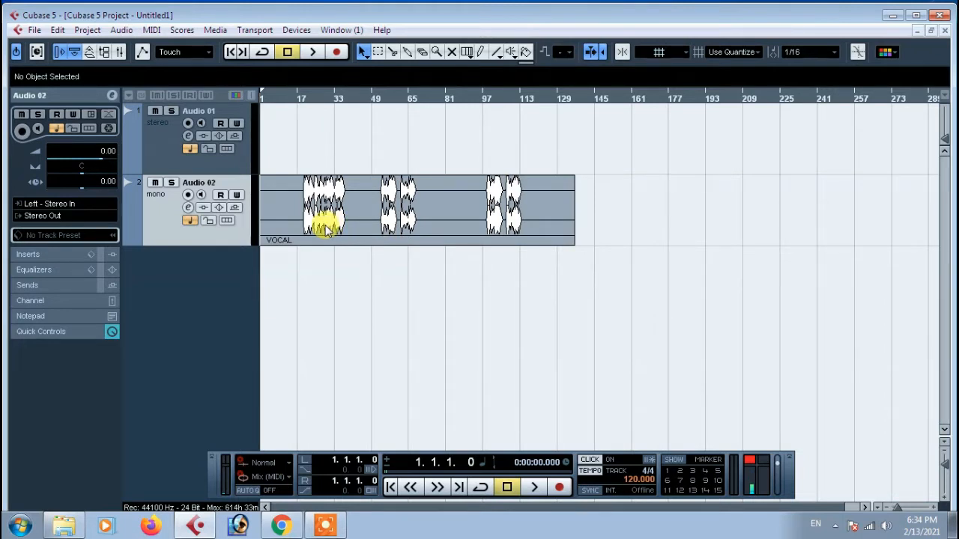
{"action": "key", "text": "g"}
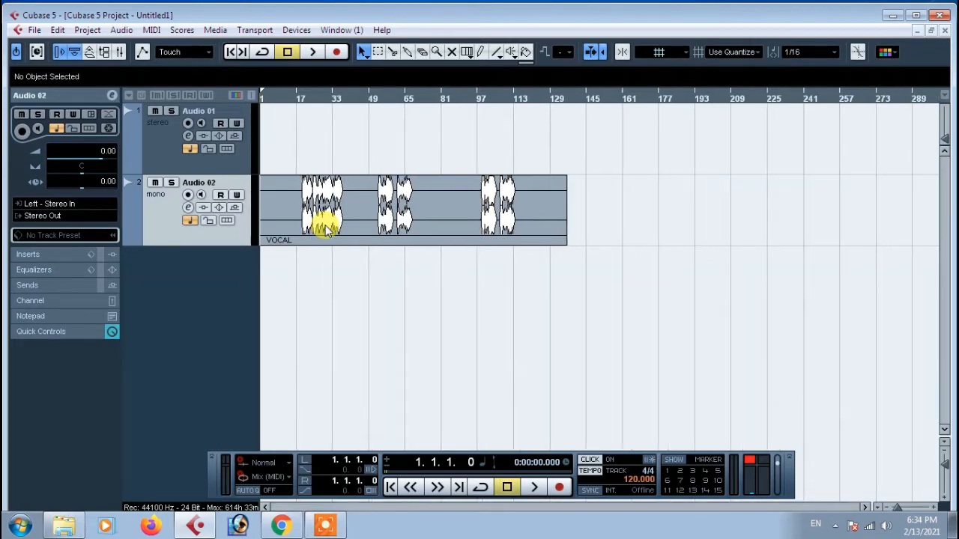
{"action": "key", "text": "h"}
{"action": "key", "text": "h"}
{"action": "key", "text": "h"}
{"action": "key", "text": "h"}
{"action": "key", "text": "h"}
{"action": "key", "text": "h"}
{"action": "key", "text": "h"}
{"action": "key", "text": "h"}
{"action": "key", "text": "h"}
{"action": "key", "text": "h"}
{"action": "key", "text": "h"}
{"action": "key", "text": "h"}
{"action": "key", "text": "g"}
{"action": "key", "text": "g"}
{"action": "key", "text": "g"}
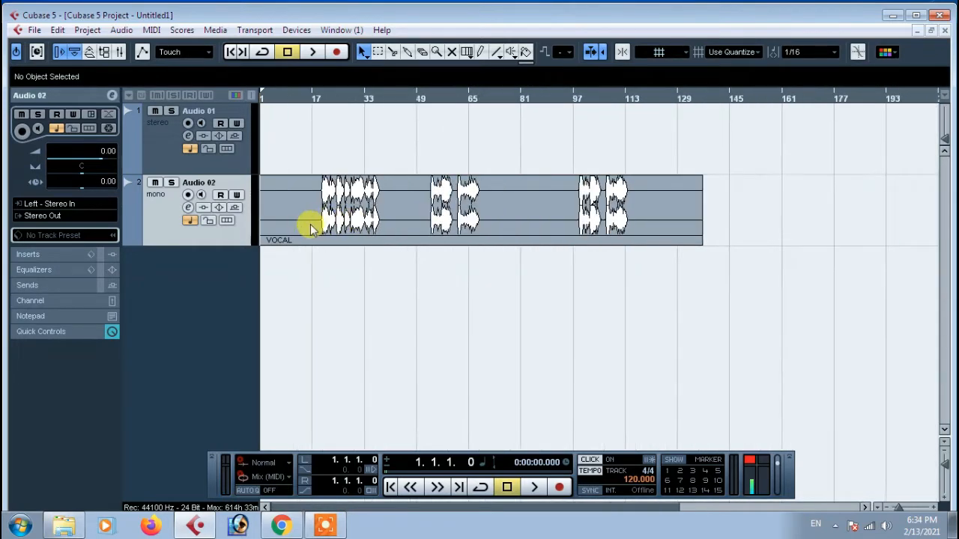
Open the channel settings of the Audio 02 track and load Auto-Tune 8.1 in the first insert slot.
{"action": "left_click", "coordinate": [188, 208]}
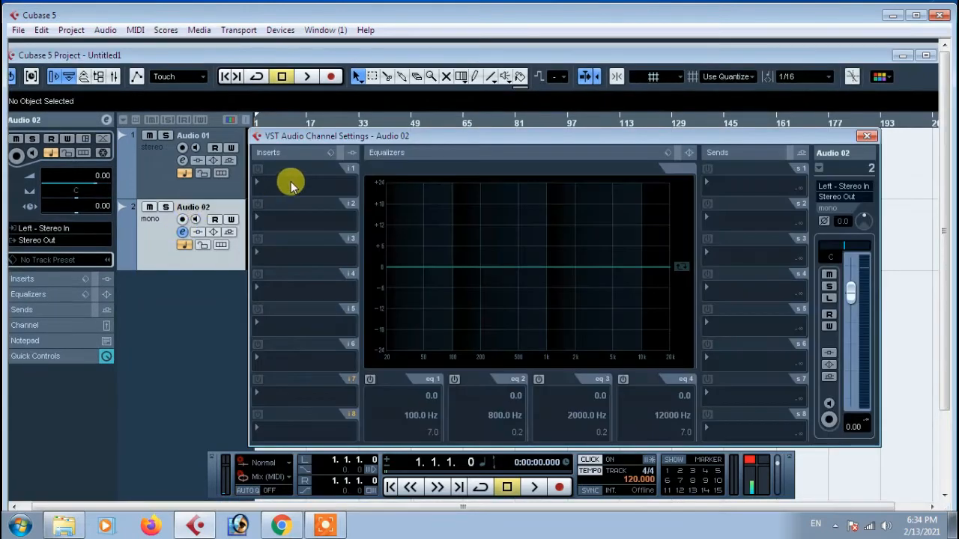
{"action": "left_click", "coordinate": [262, 181]}
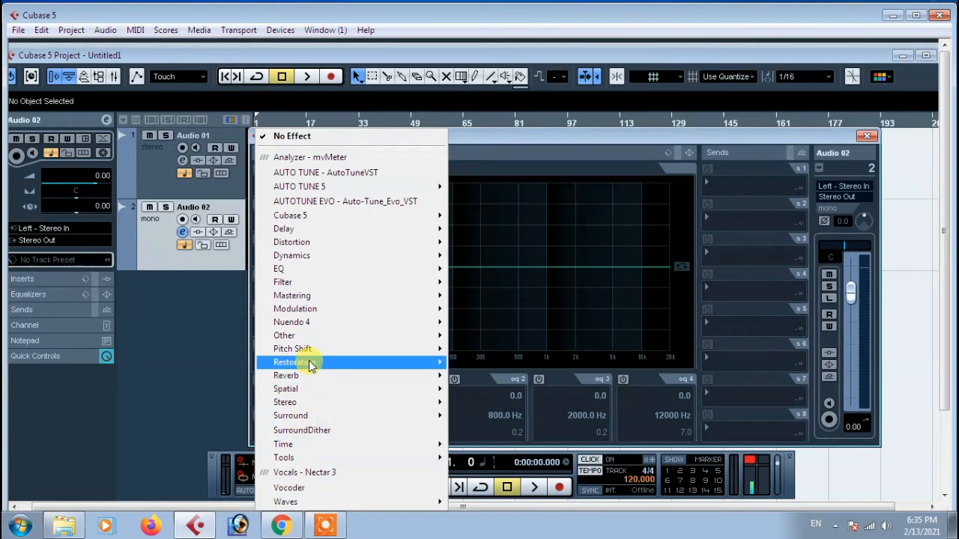
{"action": "mouse_move", "coordinate": [303, 352]}
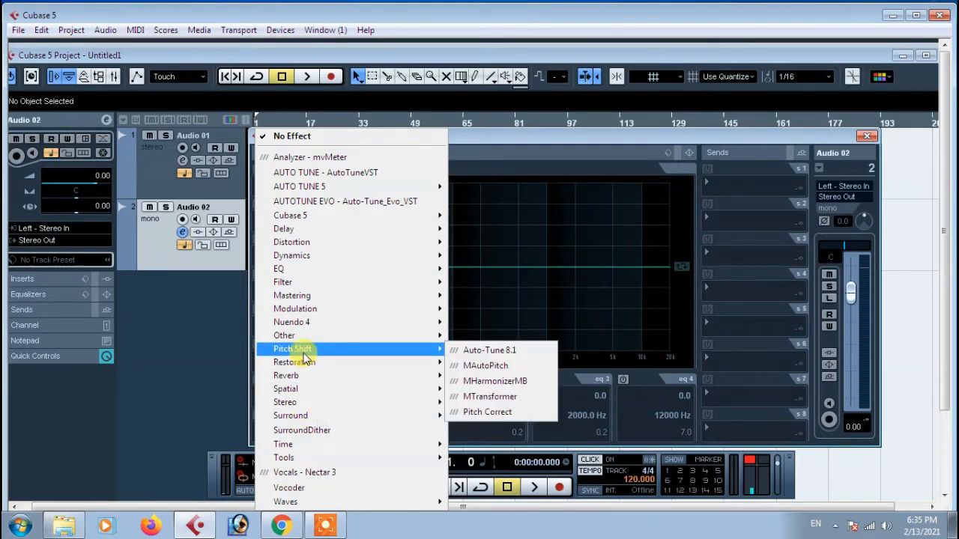
{"action": "left_click", "coordinate": [483, 350]}
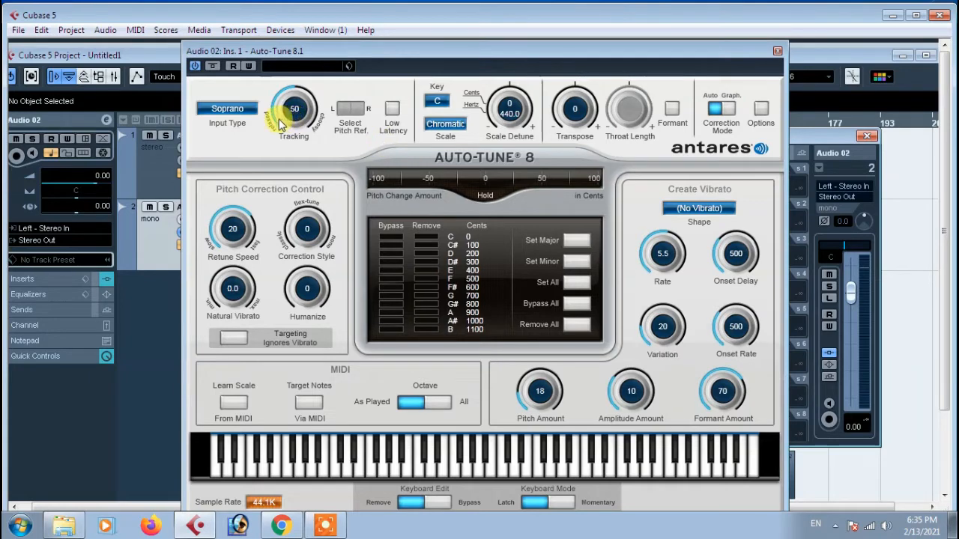
Set Auto-Tune's input type to Alto/Tenor, Tracking to 70 and Retune Speed to 0.
{"action": "left_click", "coordinate": [225, 113]}
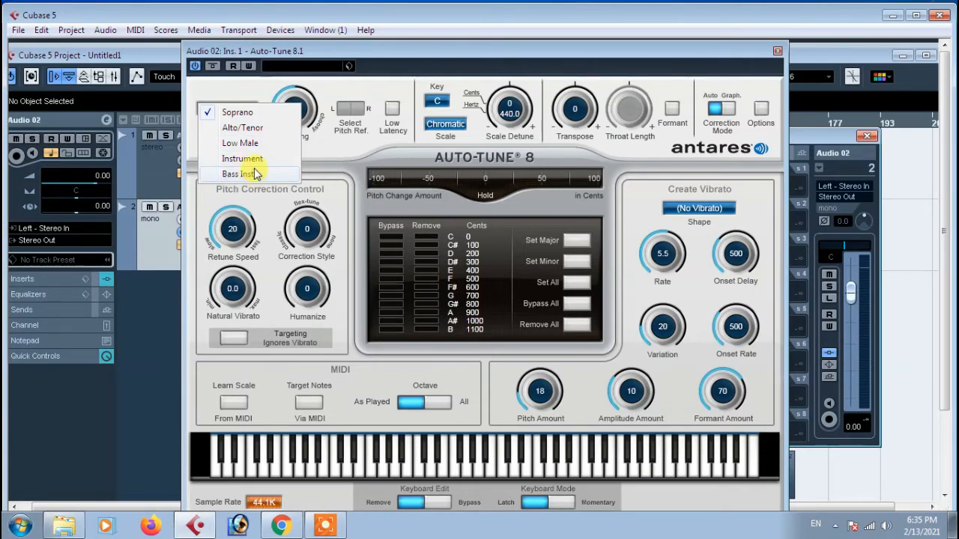
{"action": "left_click", "coordinate": [236, 129]}
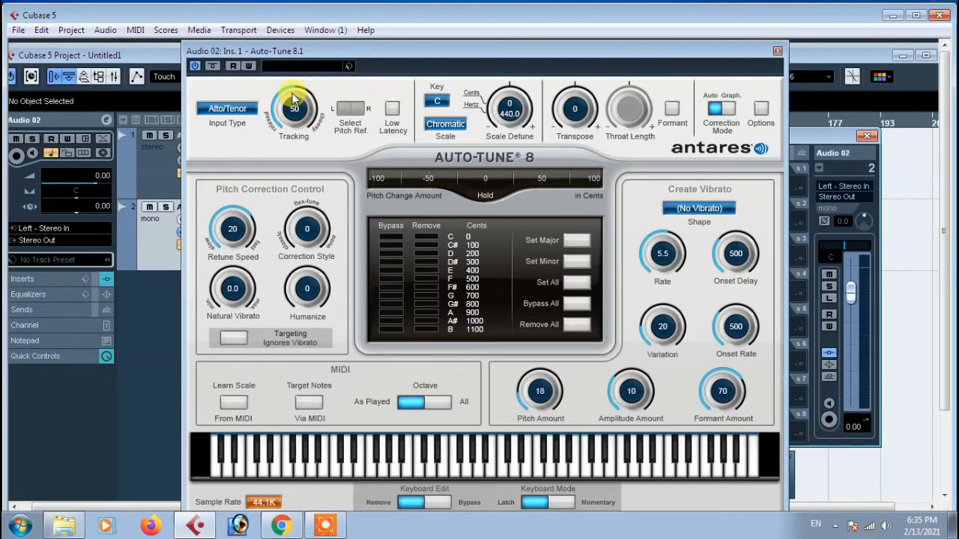
{"action": "mouse_move", "coordinate": [292, 93]}
{"action": "left_mouse_down"}
{"action": "mouse_move", "coordinate": [280, 117]}
{"action": "mouse_move", "coordinate": [284, 105]}
{"action": "left_mouse_up"}
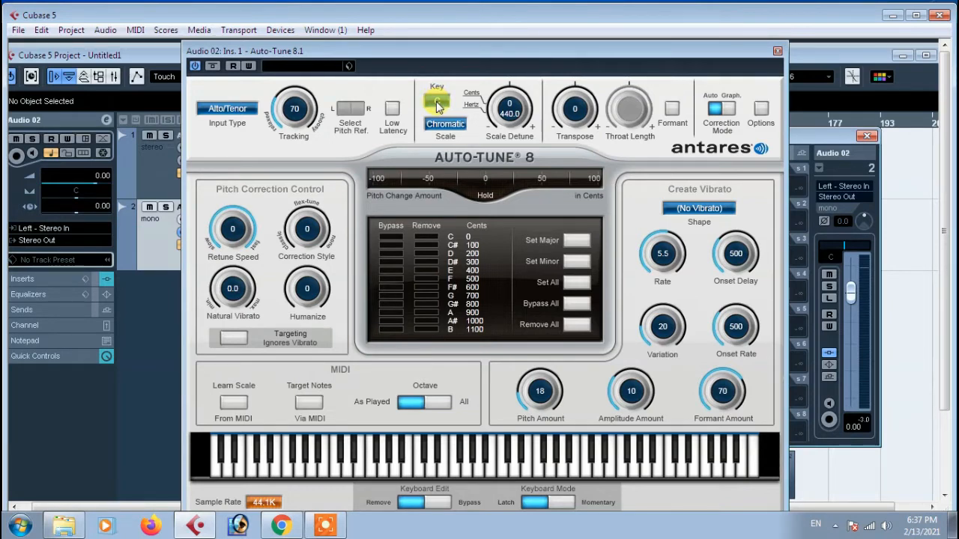
Set the Auto-Tune key to Db with the Minor scale and play the vocal to hear the correction.
{"action": "left_click", "coordinate": [437, 104]}
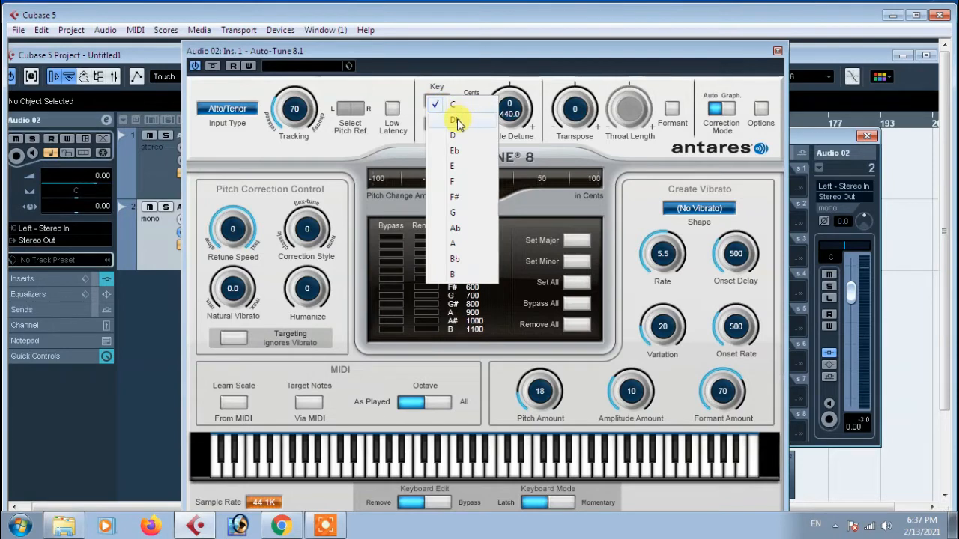
{"action": "left_click", "coordinate": [454, 121]}
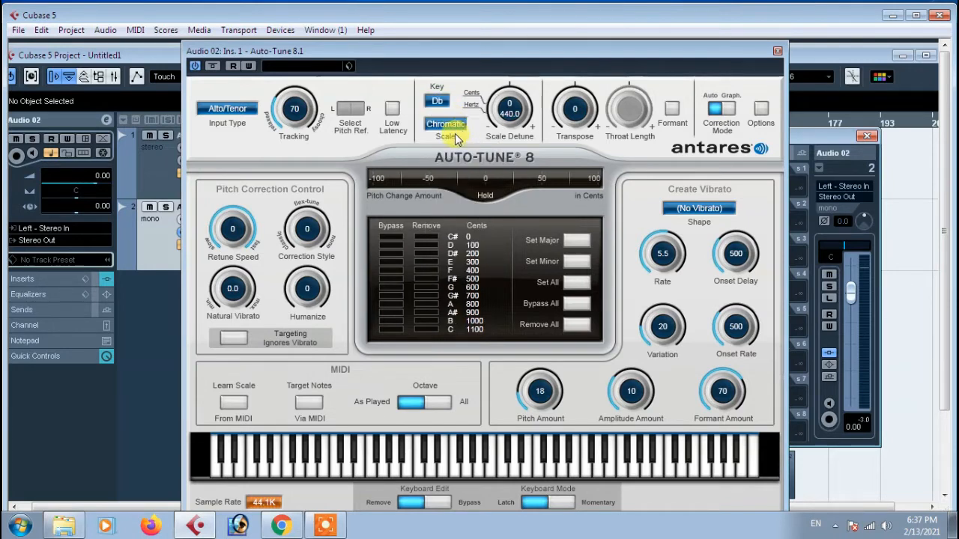
{"action": "left_click", "coordinate": [445, 130]}
{"action": "left_click", "coordinate": [460, 84]}
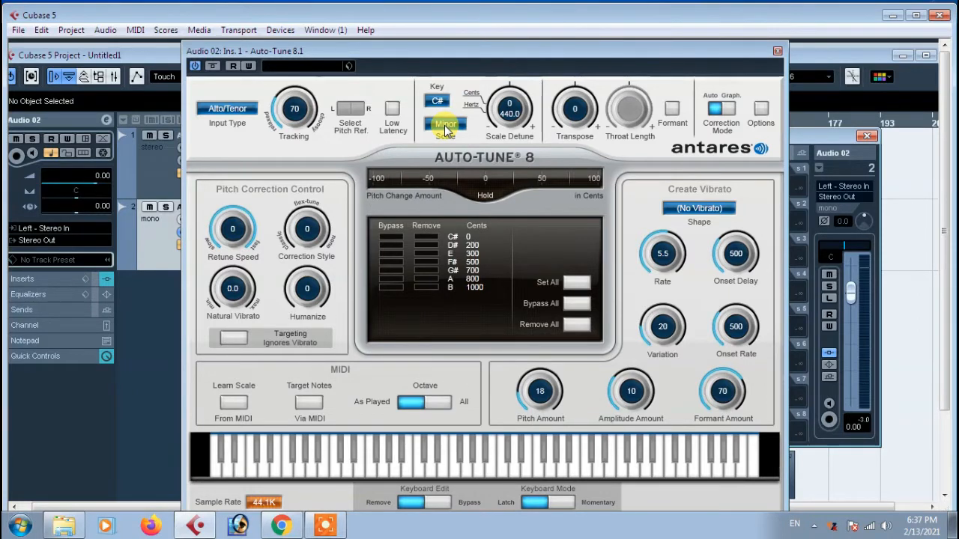
{"action": "key", "text": "space"}
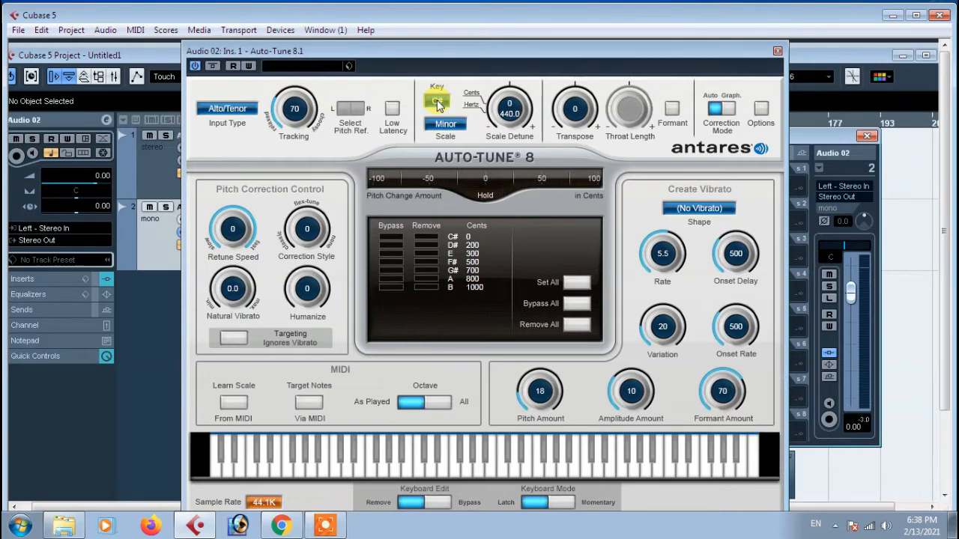
Set the Auto-Tune key to A with the Minor scale.
{"action": "left_click", "coordinate": [438, 102]}
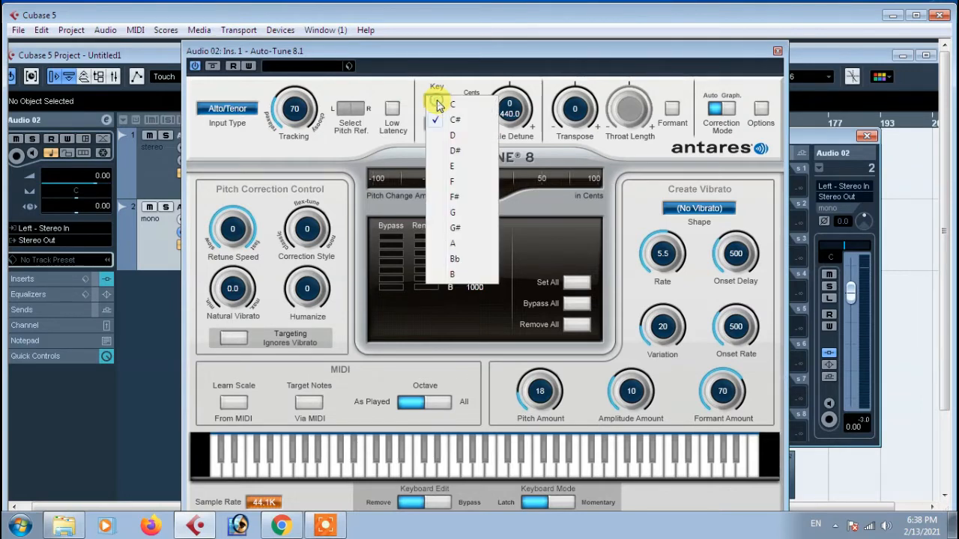
{"action": "left_click", "coordinate": [457, 245]}
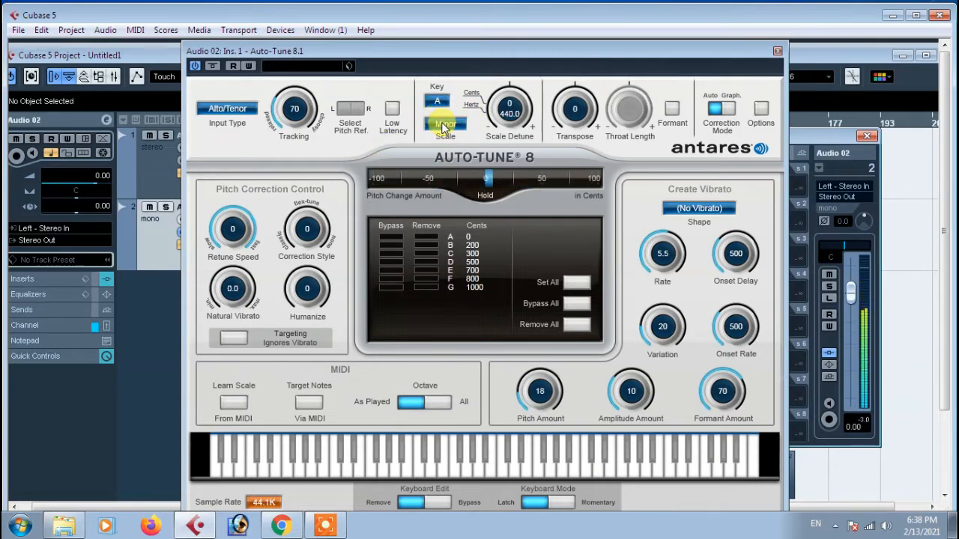
{"action": "left_click", "coordinate": [445, 125]}
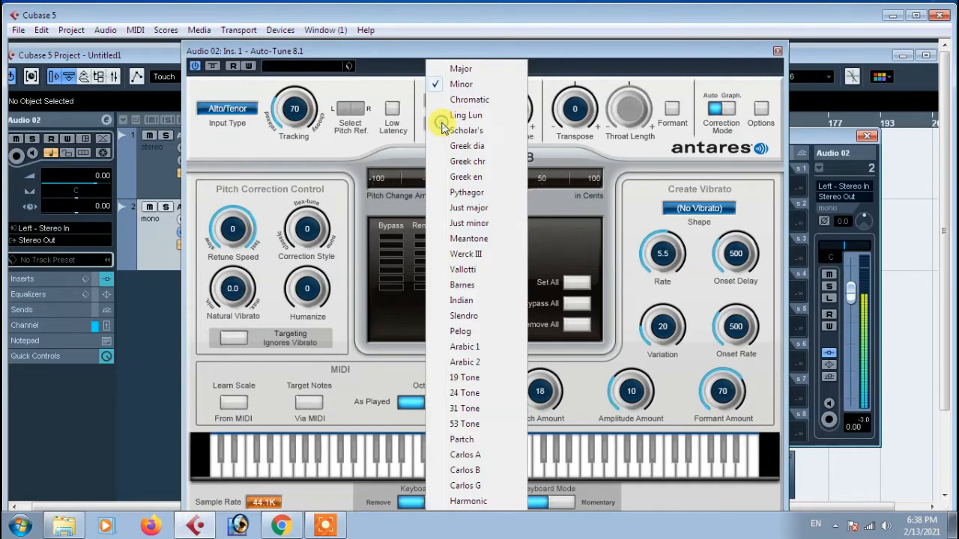
{"action": "left_click", "coordinate": [462, 86]}
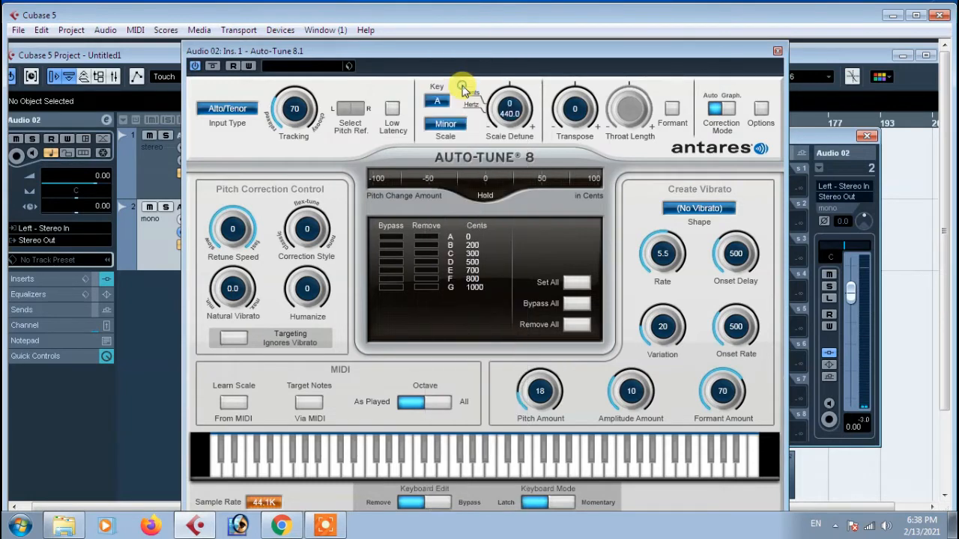
Try Bb as the Auto-Tune key during playback and return the key to A.
{"action": "left_click", "coordinate": [438, 103]}
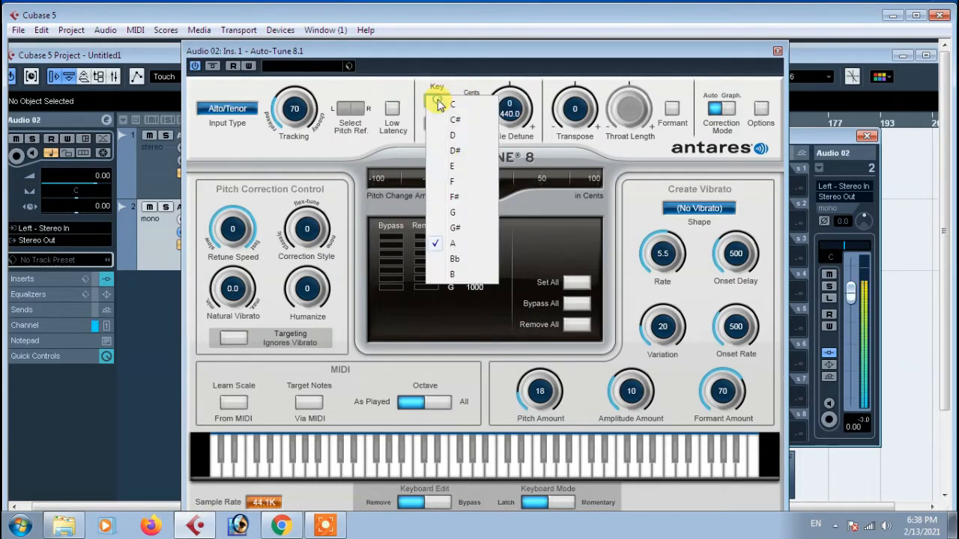
{"action": "left_click", "coordinate": [456, 259]}
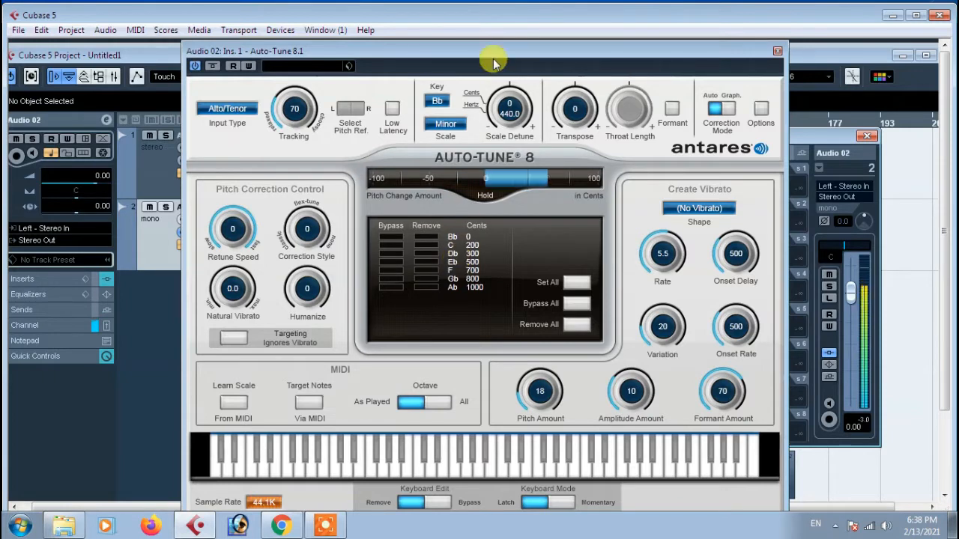
{"action": "left_click", "coordinate": [437, 100]}
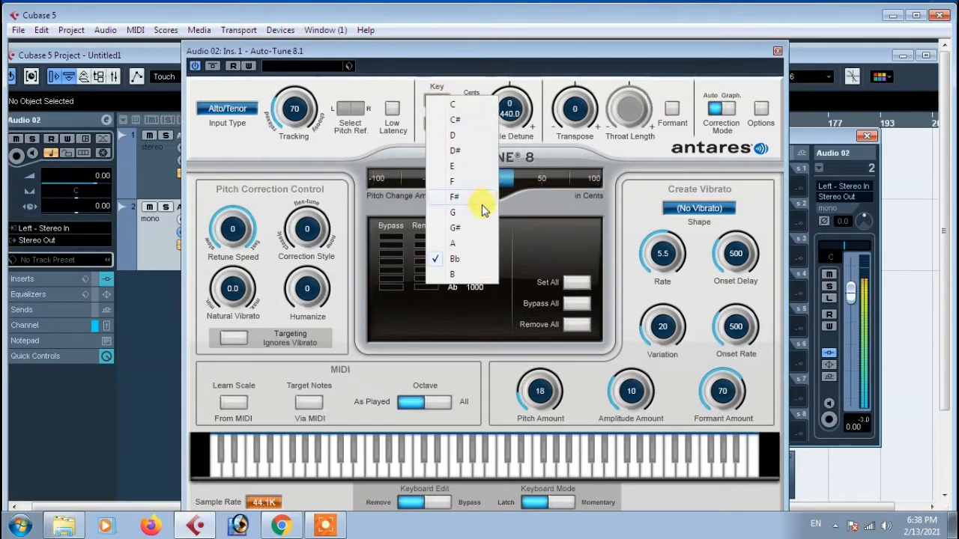
{"action": "left_click", "coordinate": [454, 244]}
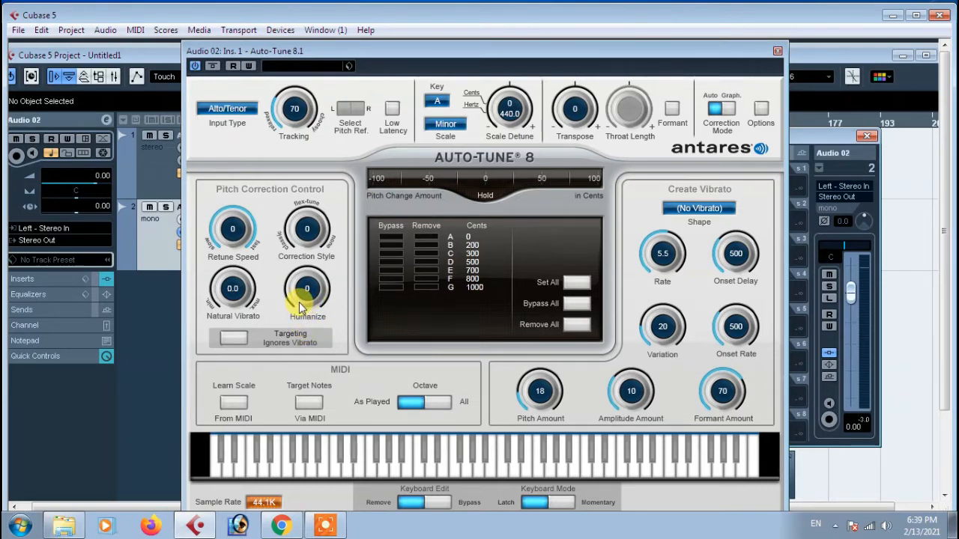
Set Auto-Tune's Humanize amount to 15 and close the plug-in window.
{"action": "mouse_move", "coordinate": [298, 302]}
{"action": "left_mouse_down"}
{"action": "mouse_move", "coordinate": [293, 278]}
{"action": "mouse_move", "coordinate": [315, 300]}
{"action": "left_mouse_up"}
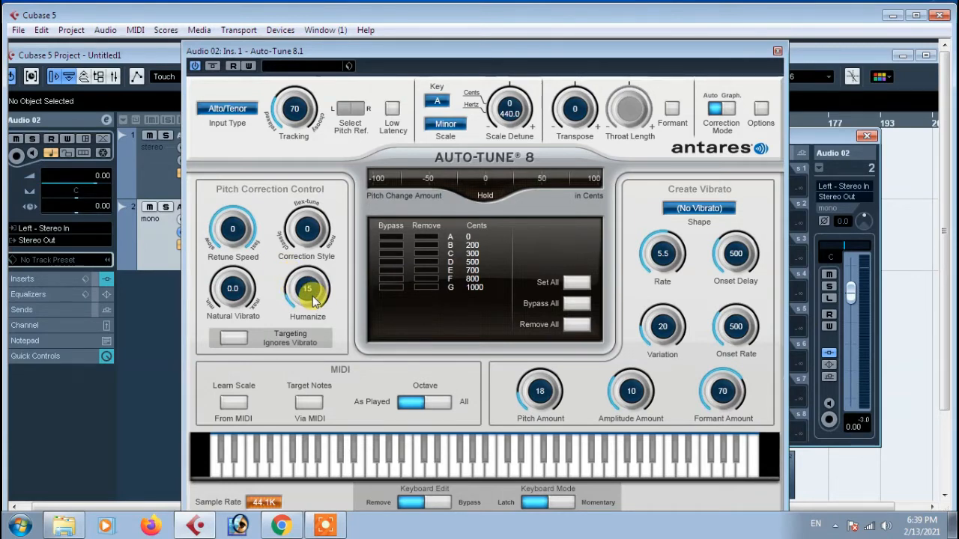
{"action": "left_click", "coordinate": [778, 52]}
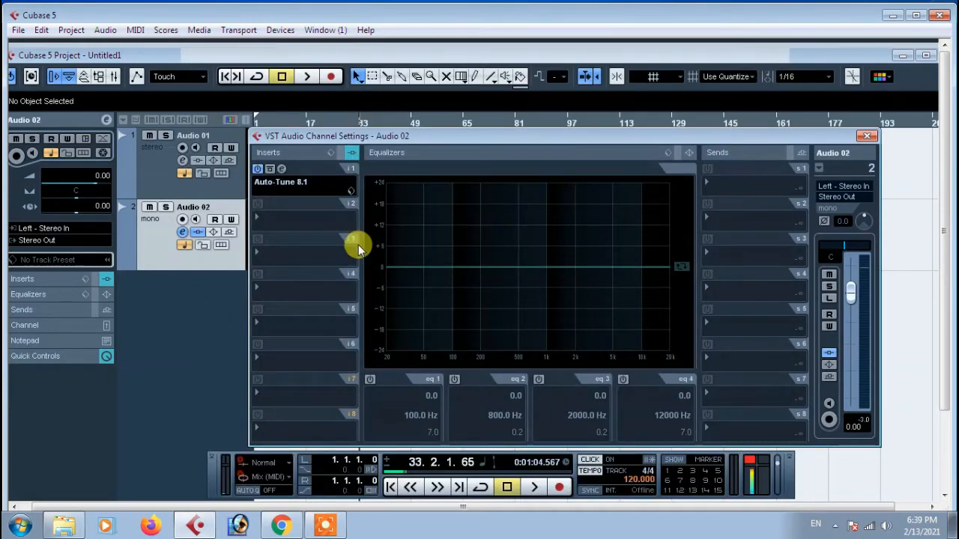
Load the ModDelay effect in the second insert slot of the Audio 02 channel.
{"action": "left_click", "coordinate": [258, 218]}
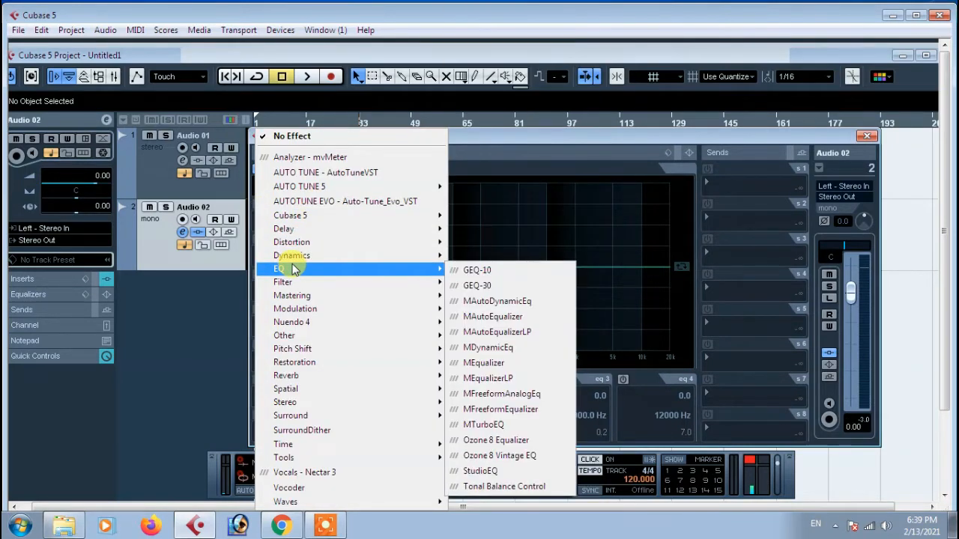
{"action": "mouse_move", "coordinate": [302, 231]}
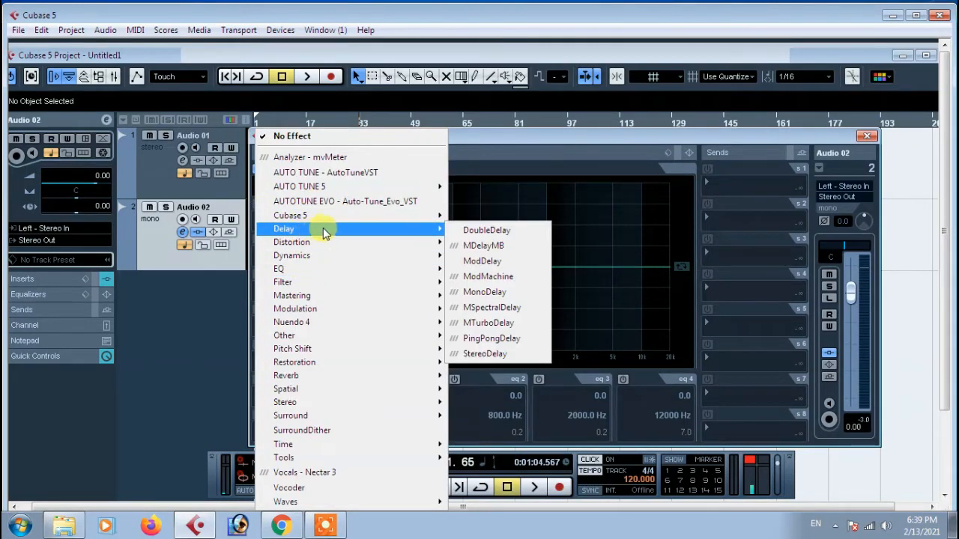
{"action": "left_click", "coordinate": [483, 264]}
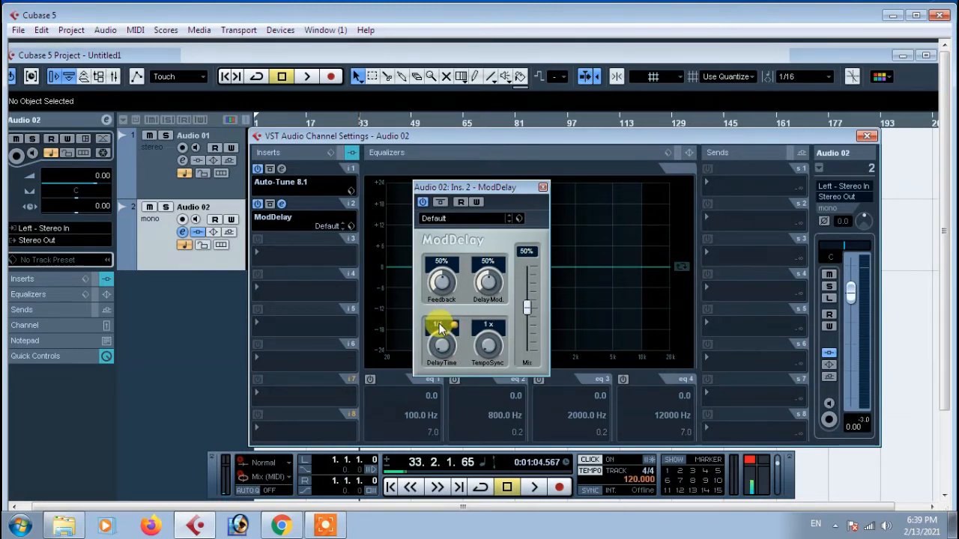
Turn off tempo sync for ModDelay's delay time and set the delay time to 222 ms.
{"action": "left_click", "coordinate": [440, 327]}
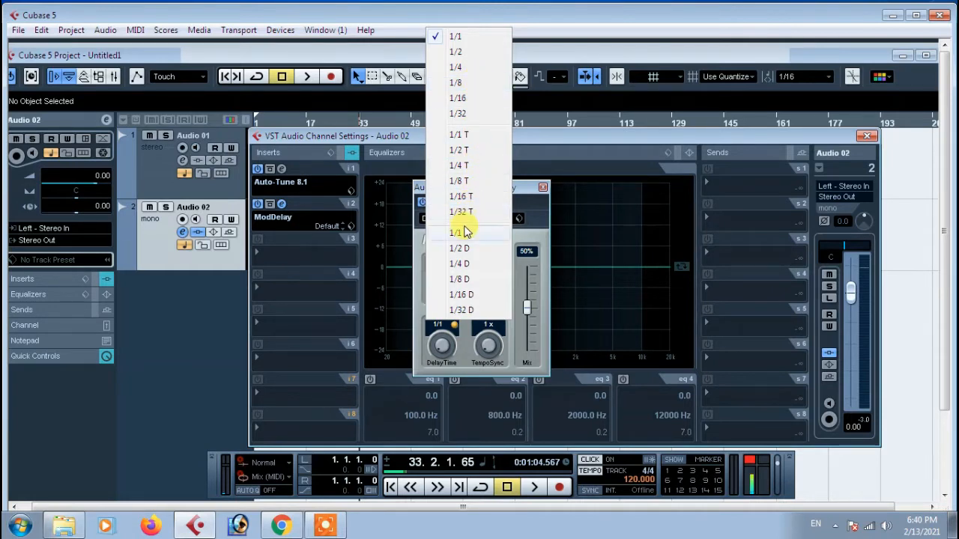
{"action": "left_click", "coordinate": [449, 330]}
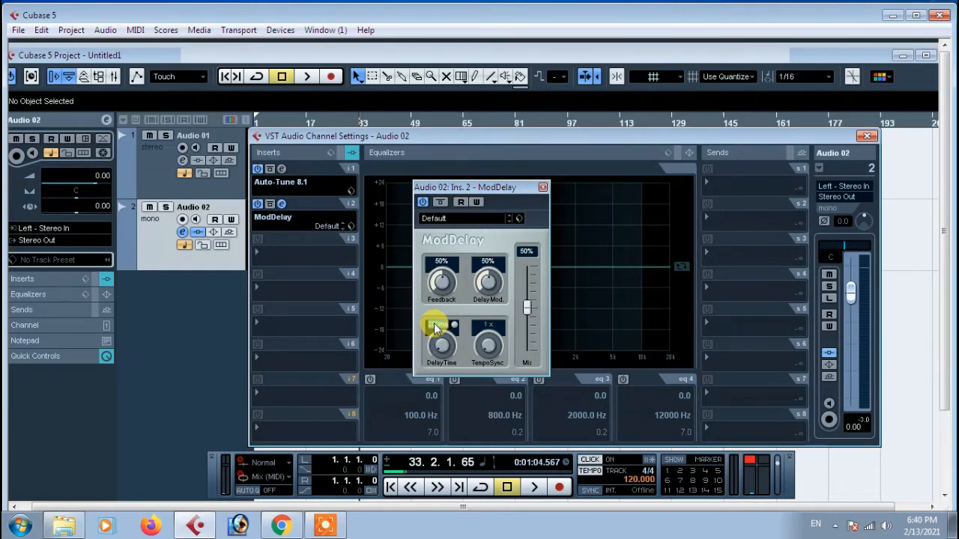
{"action": "type", "text": "222"}
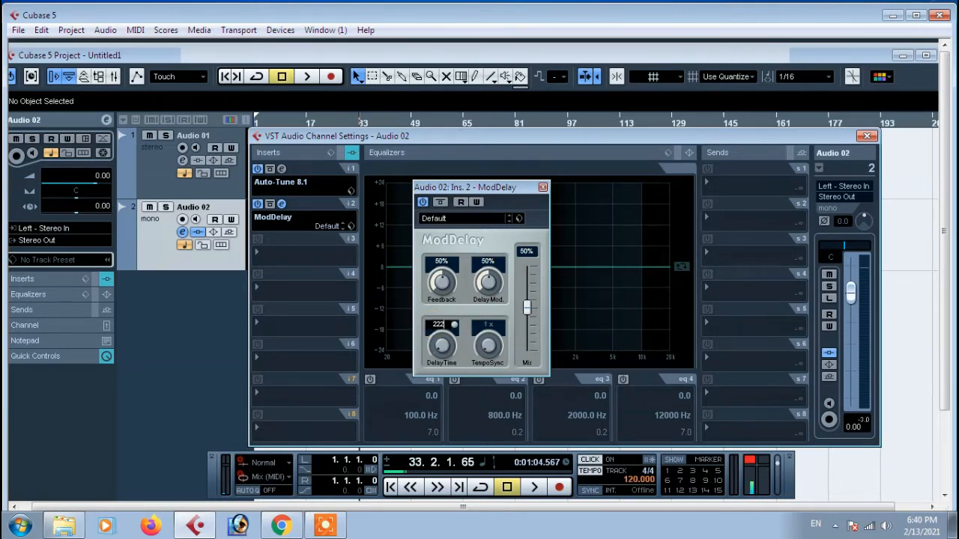
{"action": "key", "text": "Return"}
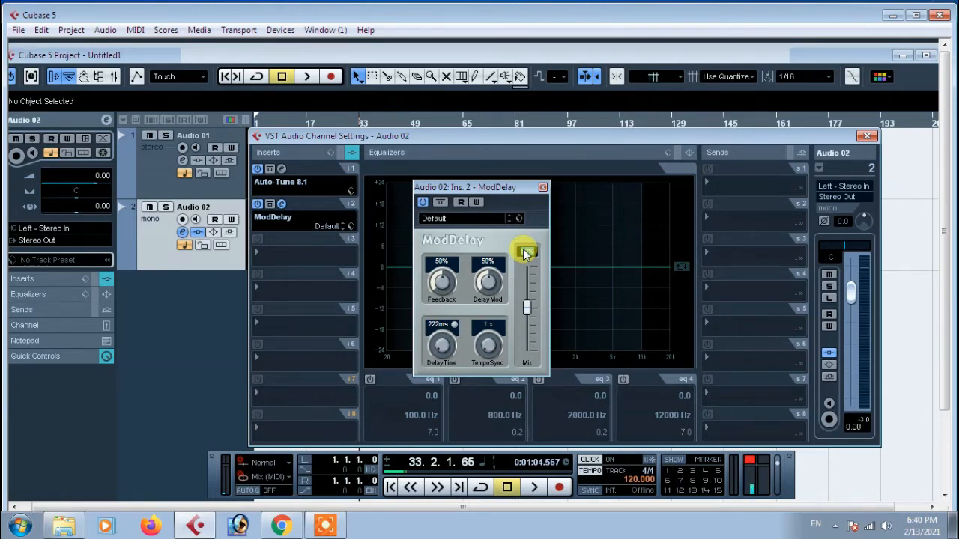
Set ModDelay's mix to 11% and play a short passage of the vocal to hear the delay.
{"action": "type", "text": "11"}
{"action": "key", "text": "Return"}
{"action": "key", "text": "space"}
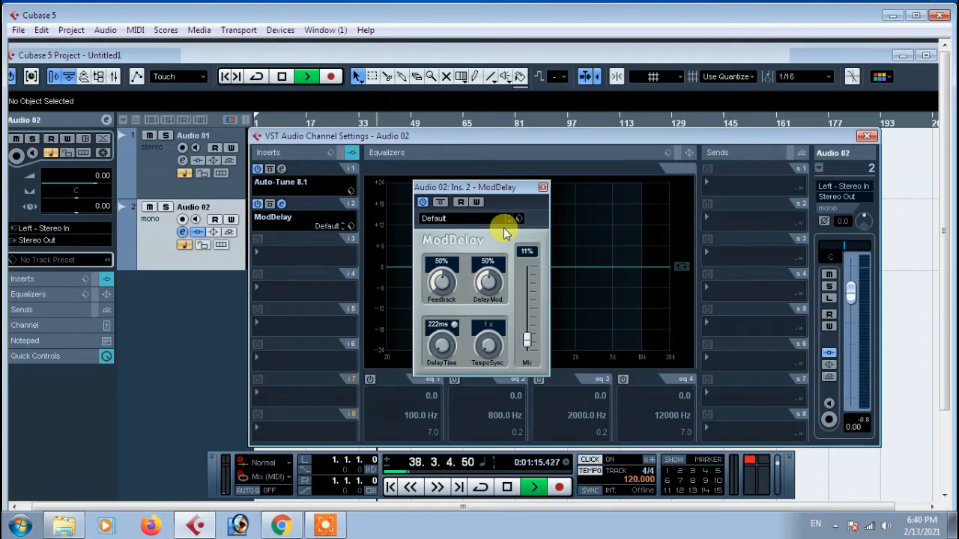
{"action": "key", "text": "space"}
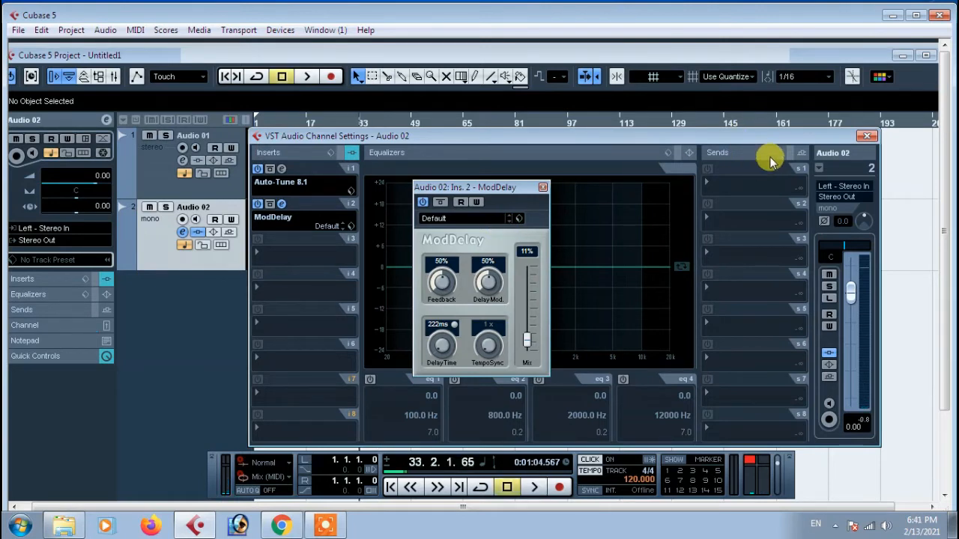
Uncover the vocal clip by closing the channel settings and moving ModDelay below it, and rewind the playhead to 0:00:51.640.
{"action": "left_click", "coordinate": [867, 137]}
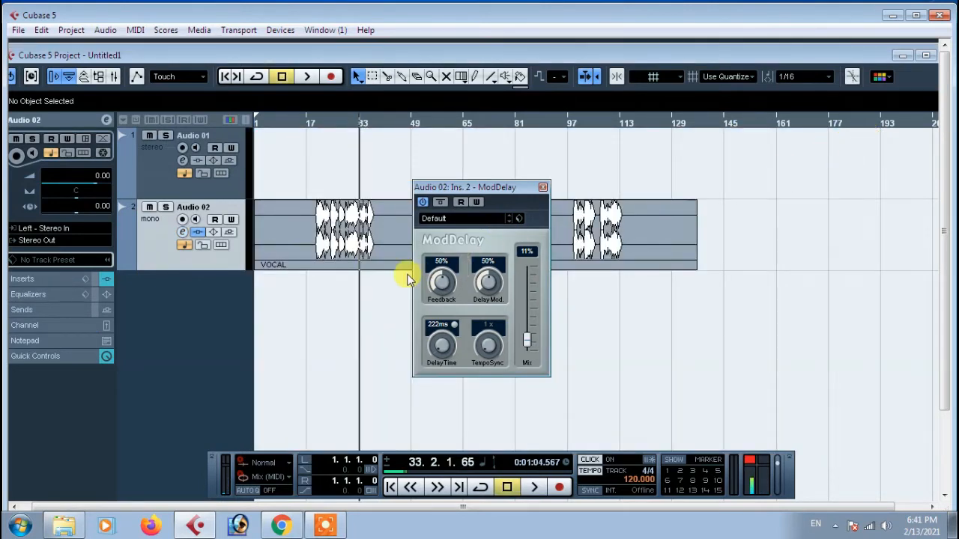
{"action": "left_click_drag", "start_coordinate": [506, 187], "coordinate": [465, 294]}
{"action": "key", "text": "KP_Subtract"}
{"action": "key", "text": "KP_Subtract"}
{"action": "key", "text": "KP_Subtract"}
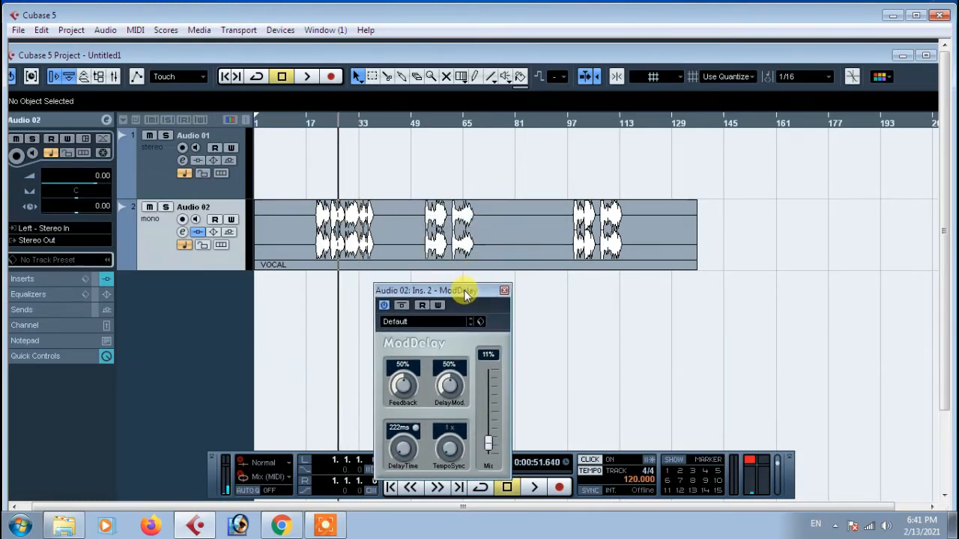
Play the vocal with the delay from its first phrase and from 0:00:49.942, enlarging the waveform in the timeline.
{"action": "key", "text": "space"}
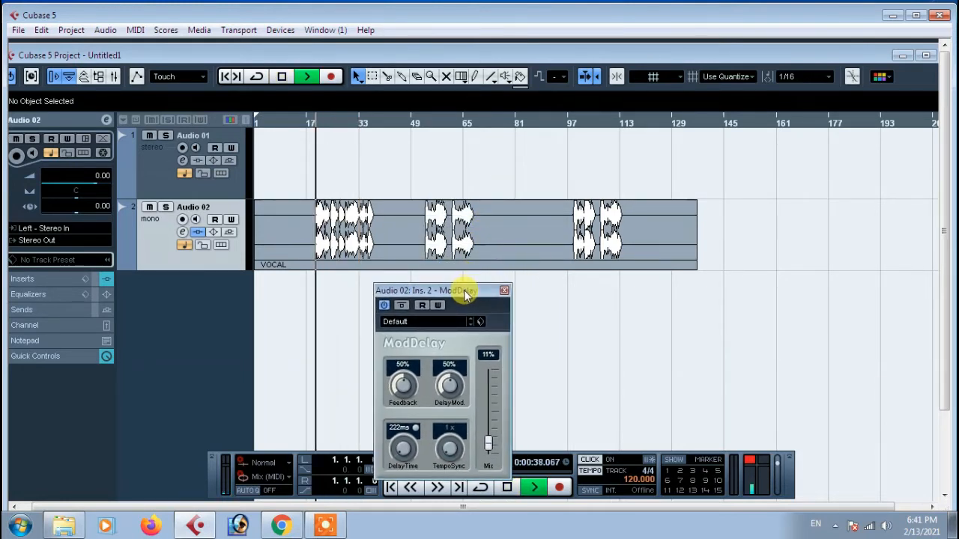
{"action": "key", "text": "h"}
{"action": "key", "text": "h"}
{"action": "key", "text": "h"}
{"action": "key", "text": "h"}
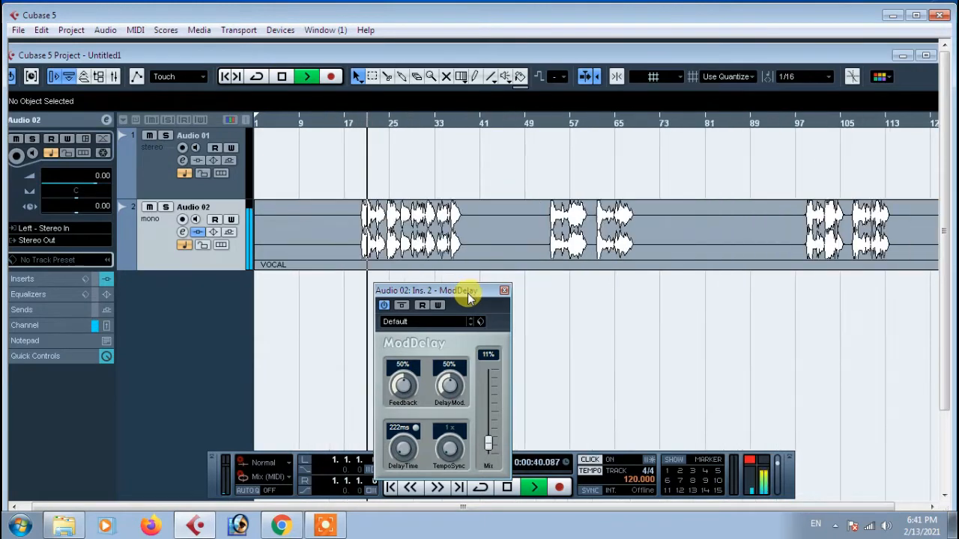
{"action": "key", "text": "g"}
{"action": "key", "text": "g"}
{"action": "key", "text": "g"}
{"action": "key", "text": "g"}
{"action": "key", "text": "g"}
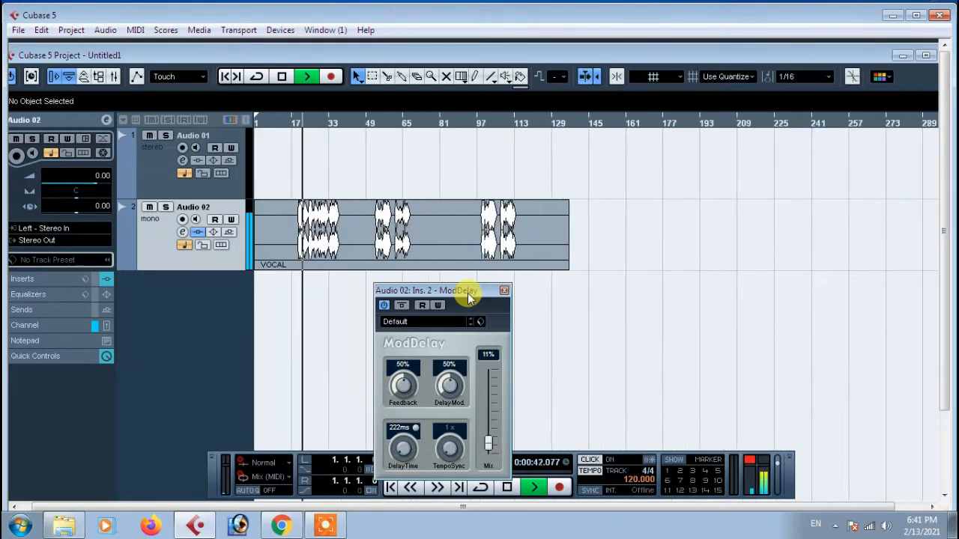
{"action": "key", "text": "h"}
{"action": "key", "text": "h"}
{"action": "key", "text": "h"}
{"action": "key", "text": "h"}
{"action": "key", "text": "h"}
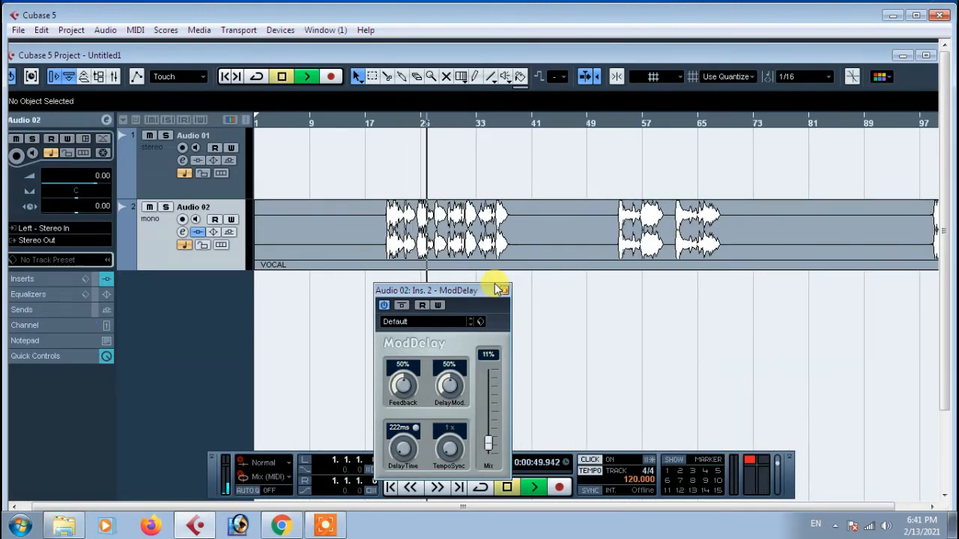
{"action": "key", "text": "h"}
{"action": "key", "text": "h"}
{"action": "key", "text": "h"}
{"action": "key", "text": "h"}
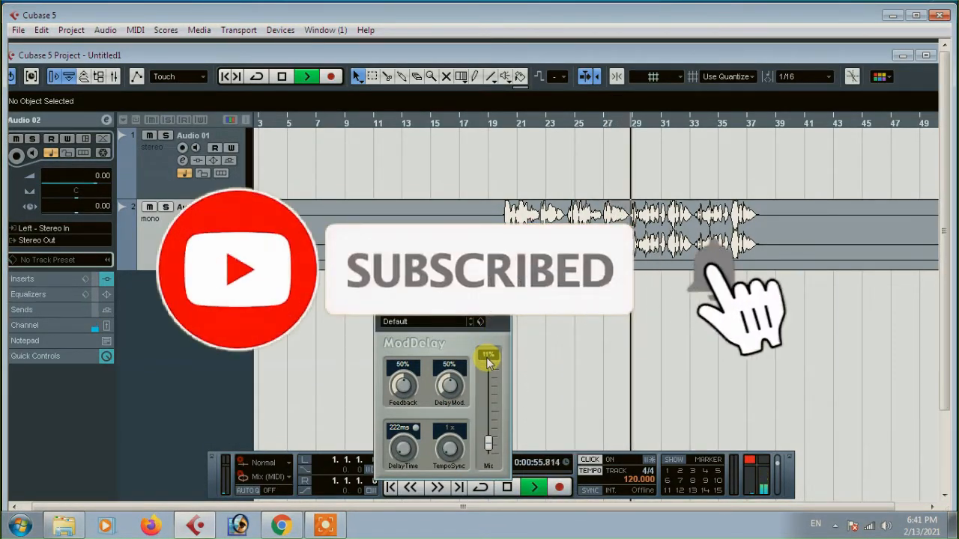
{"action": "key", "text": "space"}
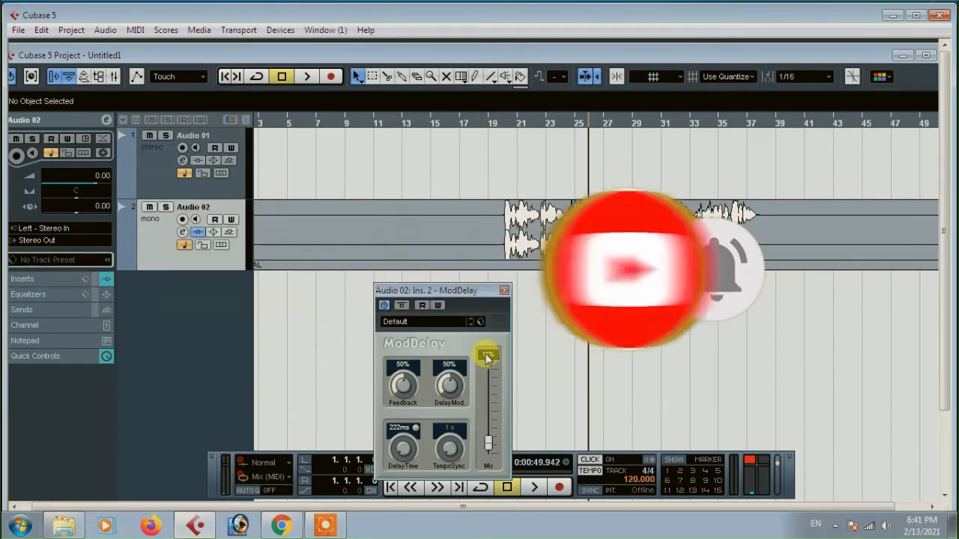
Set ModDelay's mix to 12%, play the vocal from 0:00:49.942 to hear it, and close the effect.
{"action": "left_click", "coordinate": [487, 357]}
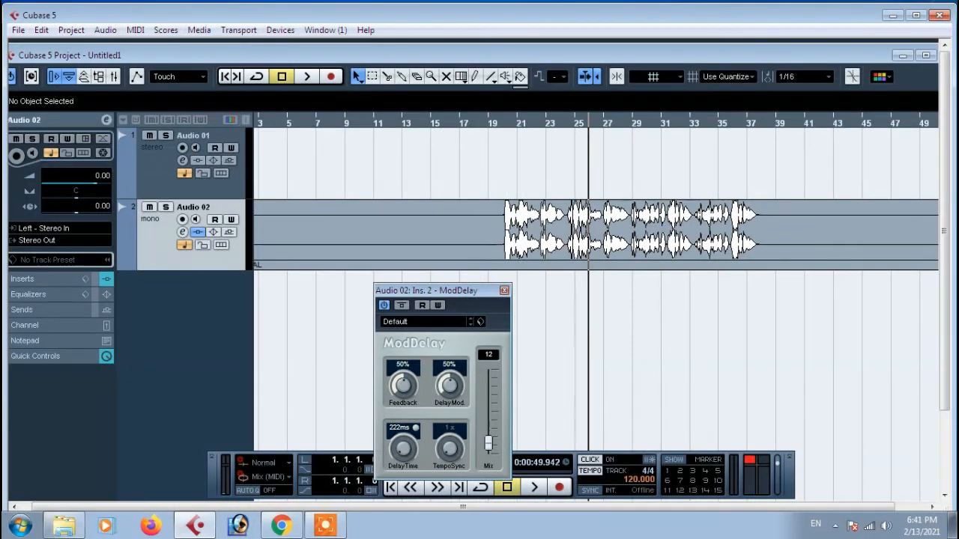
{"action": "left_click", "coordinate": [487, 356]}
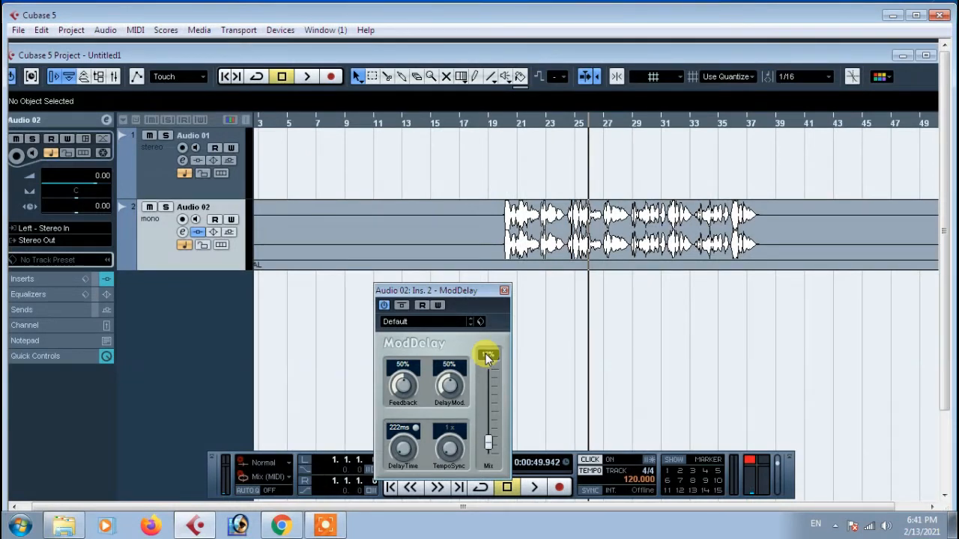
{"action": "key", "text": "space"}
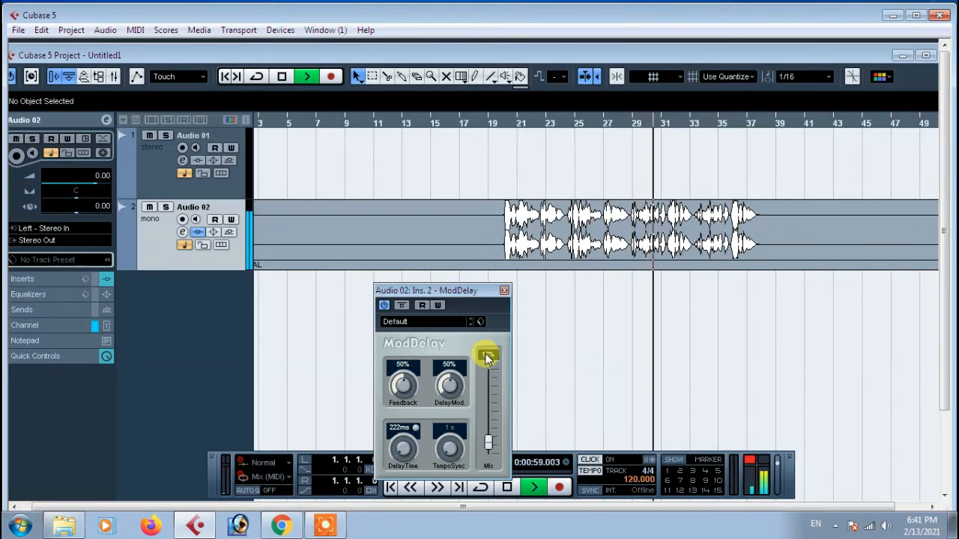
{"action": "key", "text": "space"}
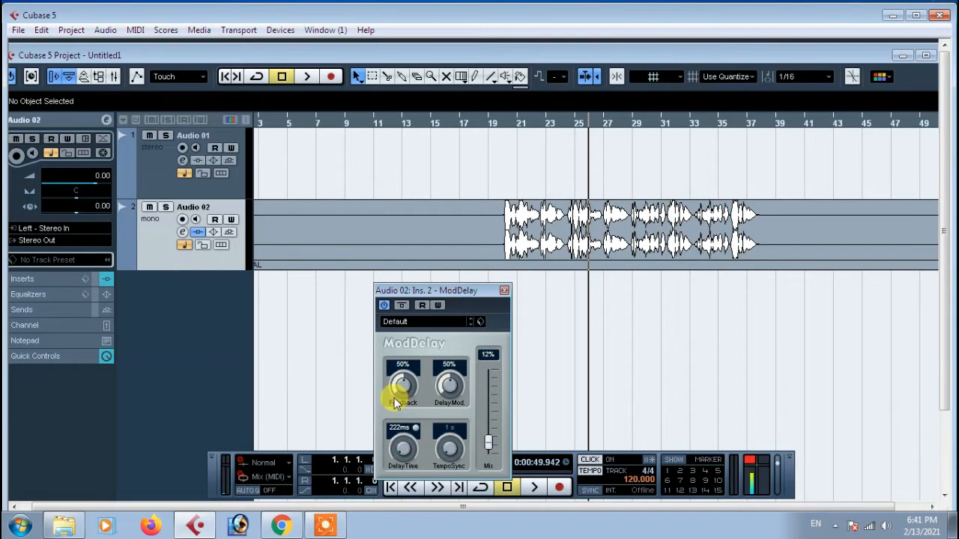
{"action": "left_click", "coordinate": [504, 290]}
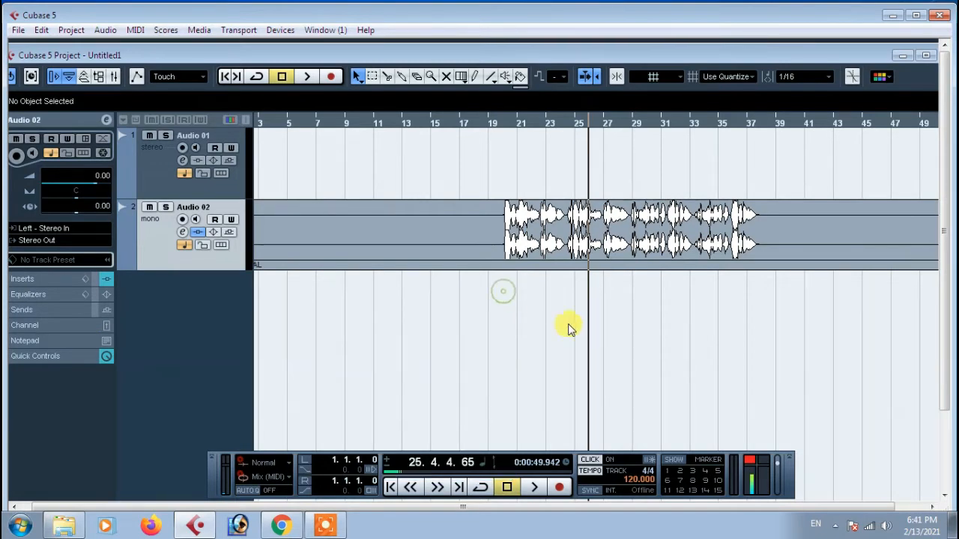
Load the Compressor effect from the Dynamics group in the third insert slot of the Audio 02 channel.
{"action": "left_click", "coordinate": [183, 232]}
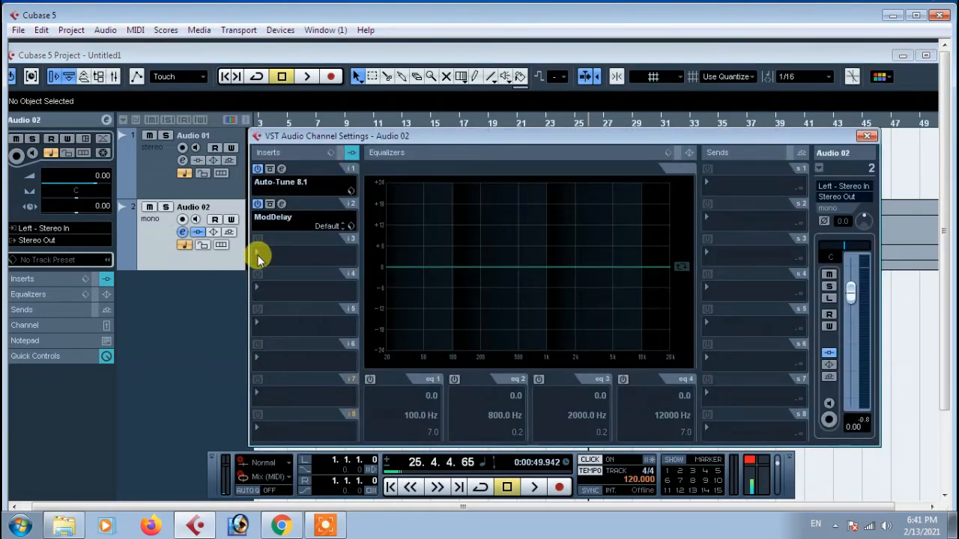
{"action": "left_click", "coordinate": [258, 256]}
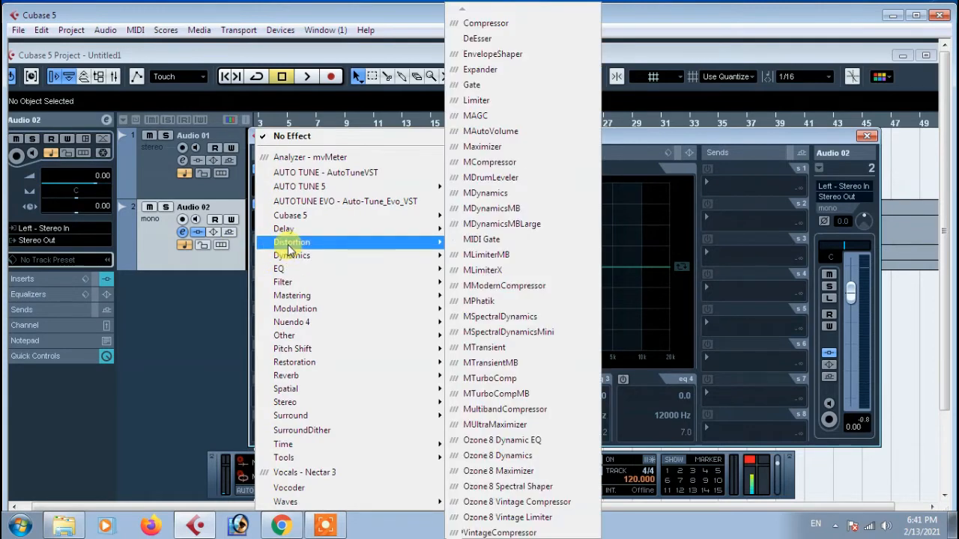
{"action": "mouse_move", "coordinate": [289, 246]}
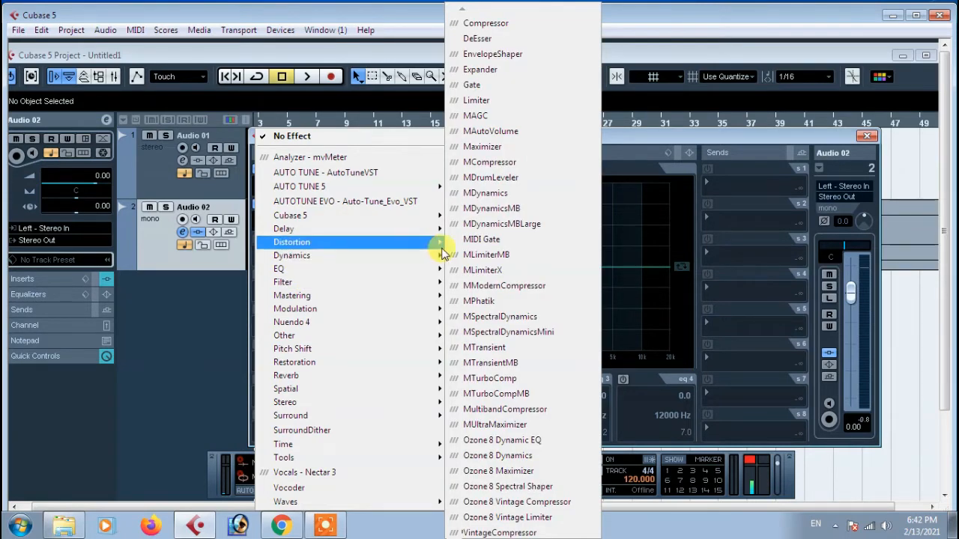
{"action": "left_click", "coordinate": [485, 24]}
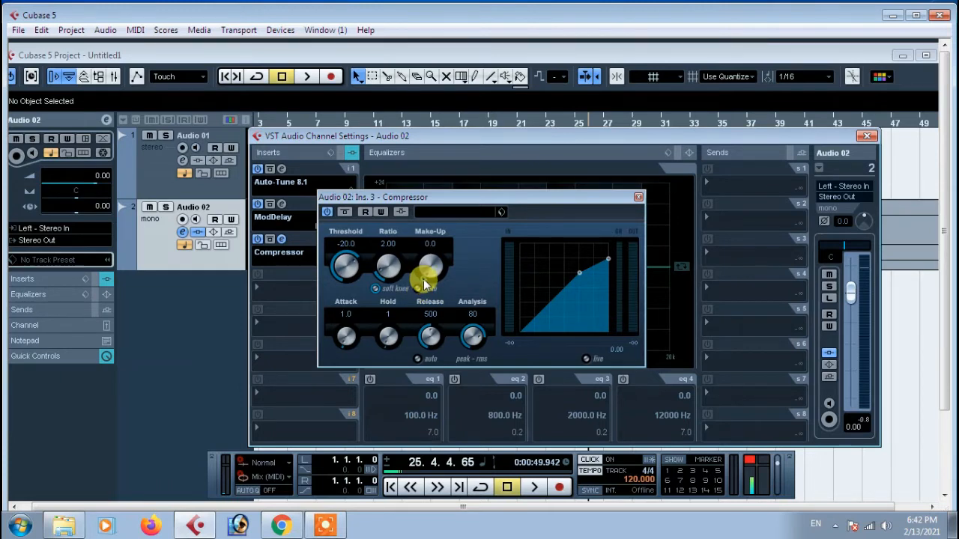
Set the Compressor's make-up gain to 5.8, close the effect and play a short passage of the vocal.
{"action": "left_click_drag", "start_coordinate": [424, 283], "coordinate": [421, 260]}
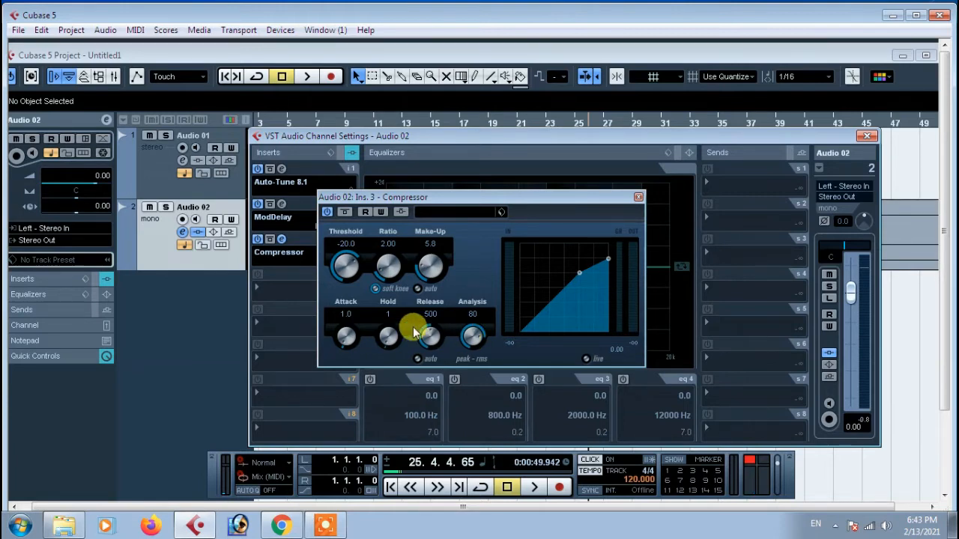
{"action": "left_click", "coordinate": [638, 197]}
{"action": "key", "text": "space"}
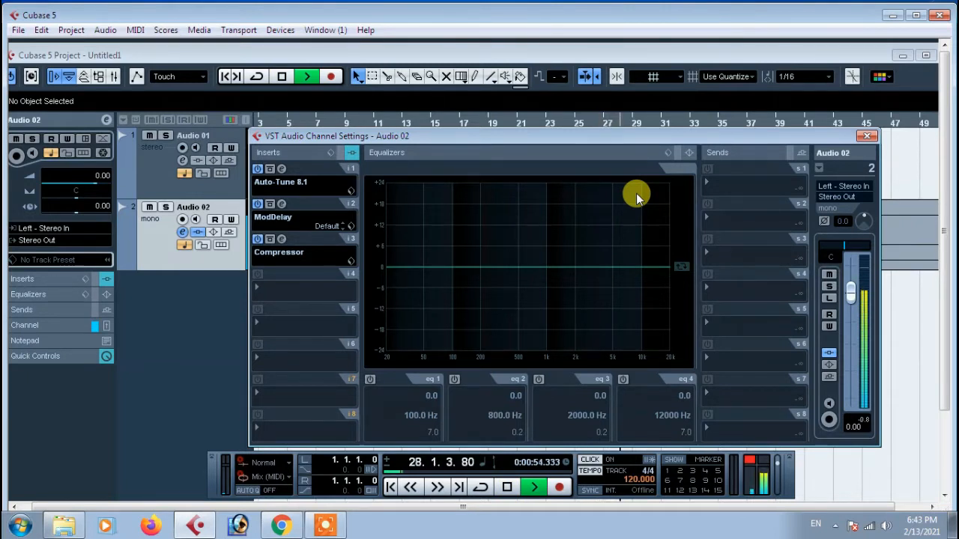
{"action": "key", "text": "space"}
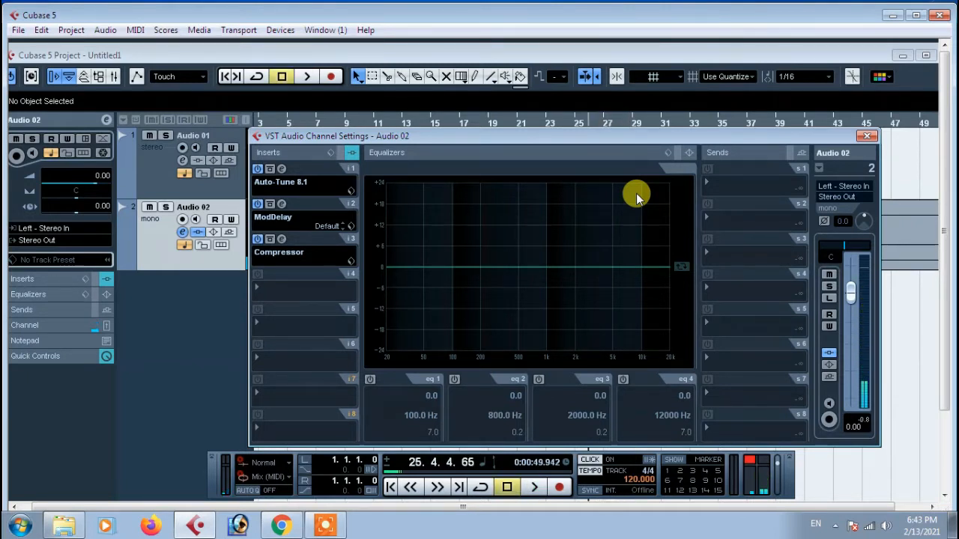
Load the DoubleDelay effect in the fourth insert slot of the Audio 02 channel.
{"action": "left_click", "coordinate": [256, 288]}
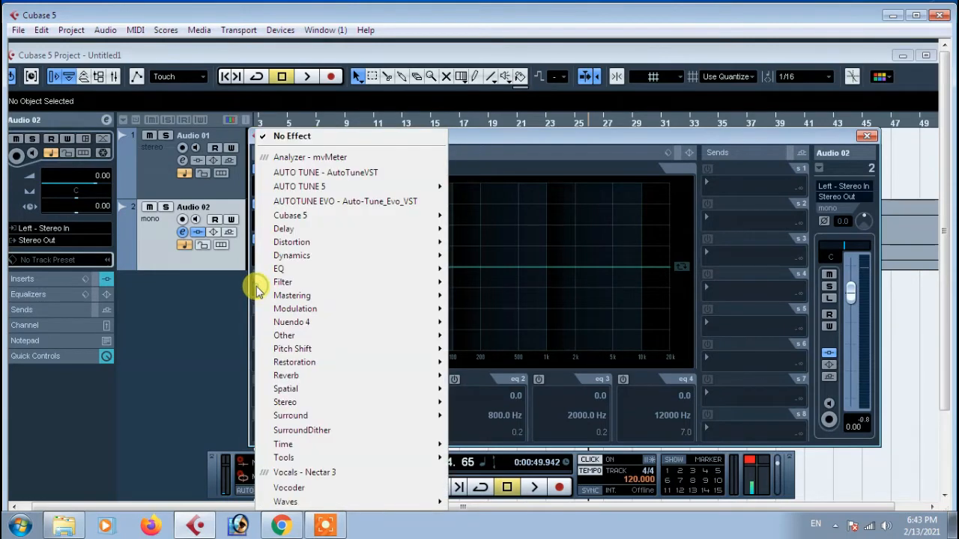
{"action": "mouse_move", "coordinate": [309, 247]}
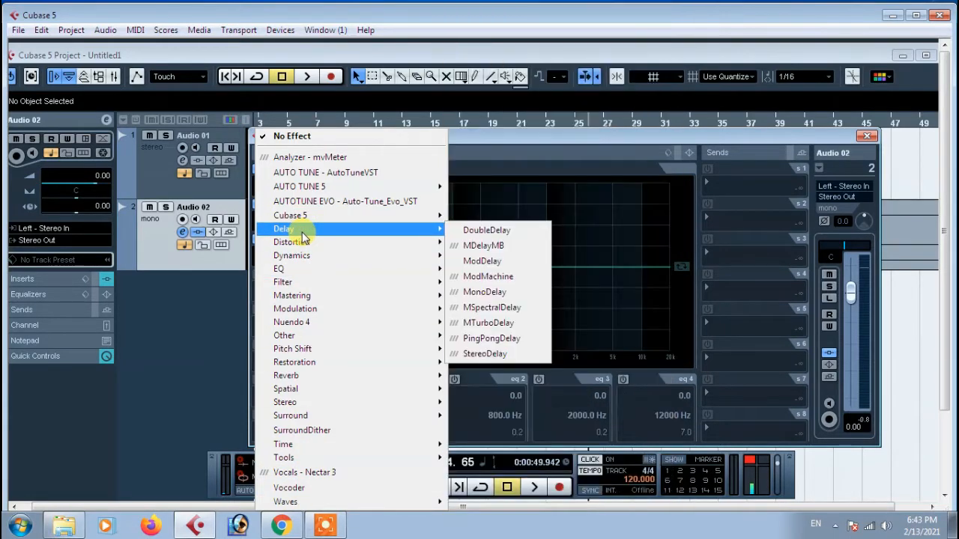
{"action": "left_click", "coordinate": [488, 233]}
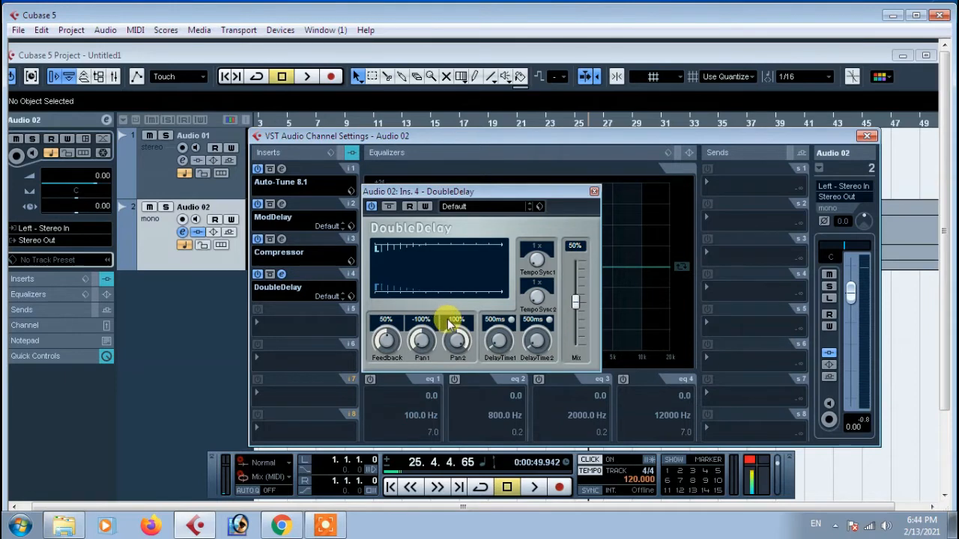
Set DoubleDelay's mix to 4% and play a short passage of the vocal to hear it.
{"action": "left_click", "coordinate": [573, 248]}
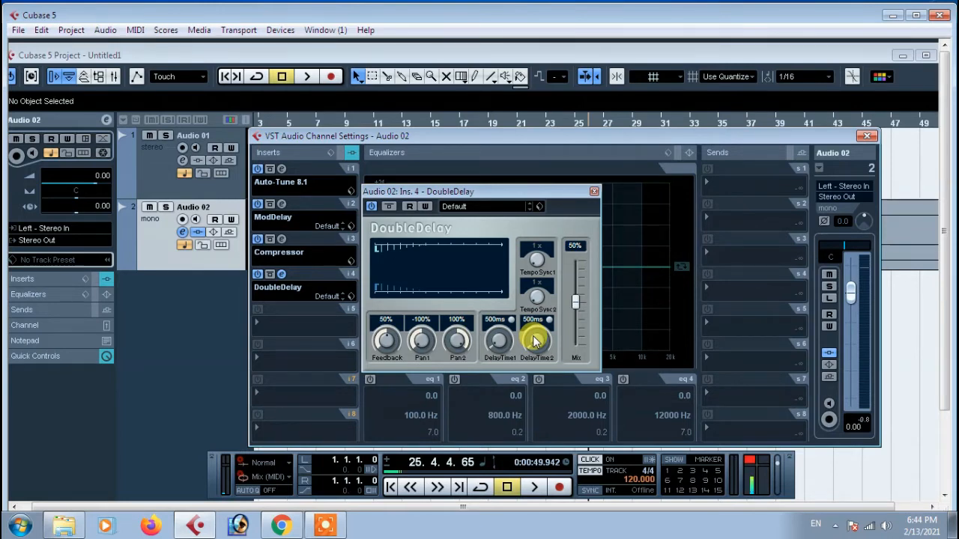
{"action": "left_click", "coordinate": [574, 246]}
{"action": "type", "text": "4"}
{"action": "left_click", "coordinate": [574, 248]}
{"action": "key", "text": "space"}
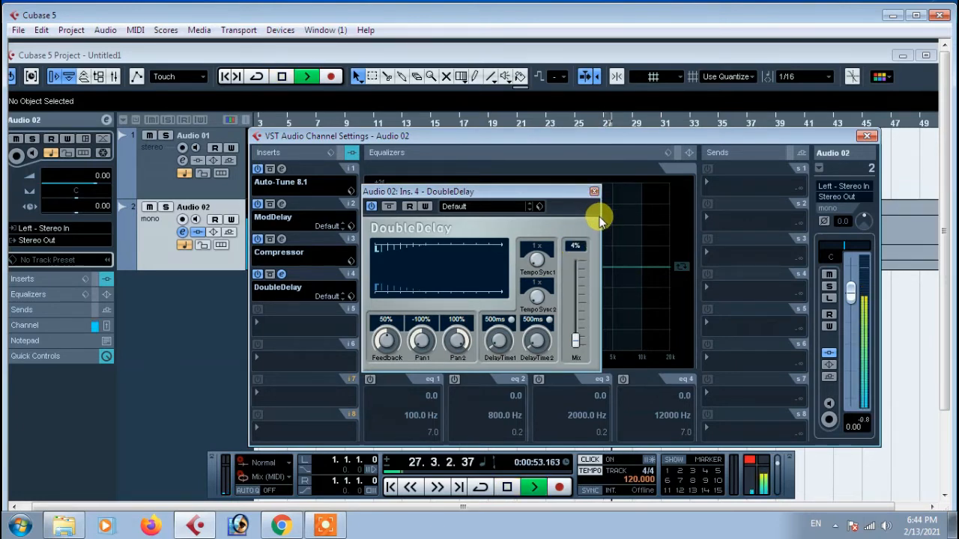
{"action": "key", "text": "space"}
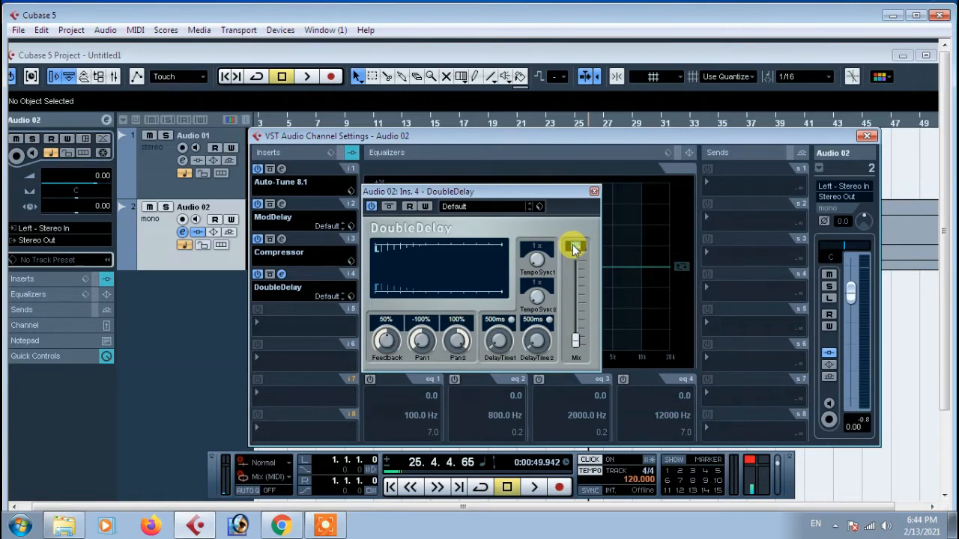
Set DoubleDelay's mix to 2% and play the vocal passage with this amount.
{"action": "type", "text": "2"}
{"action": "key", "text": "Return"}
{"action": "key", "text": "space"}
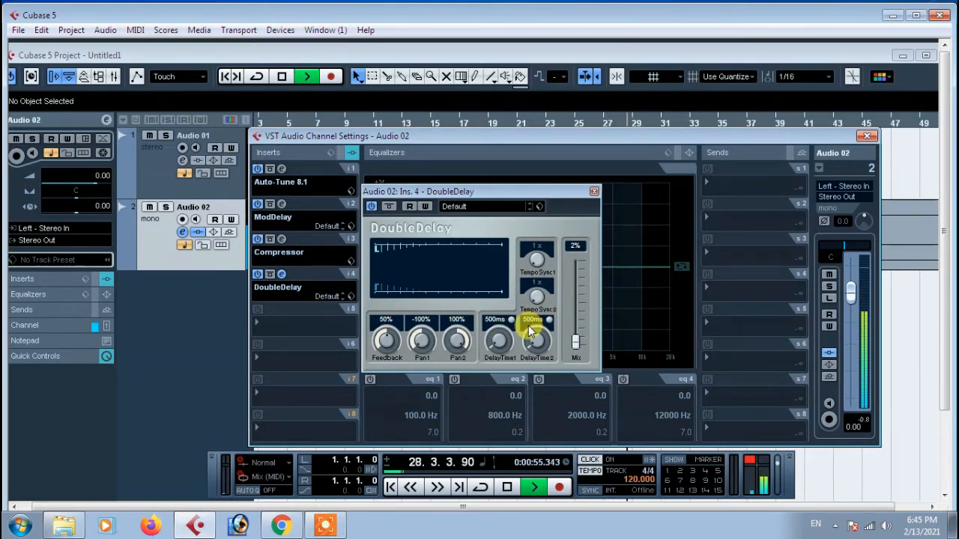
{"action": "key", "text": "space"}
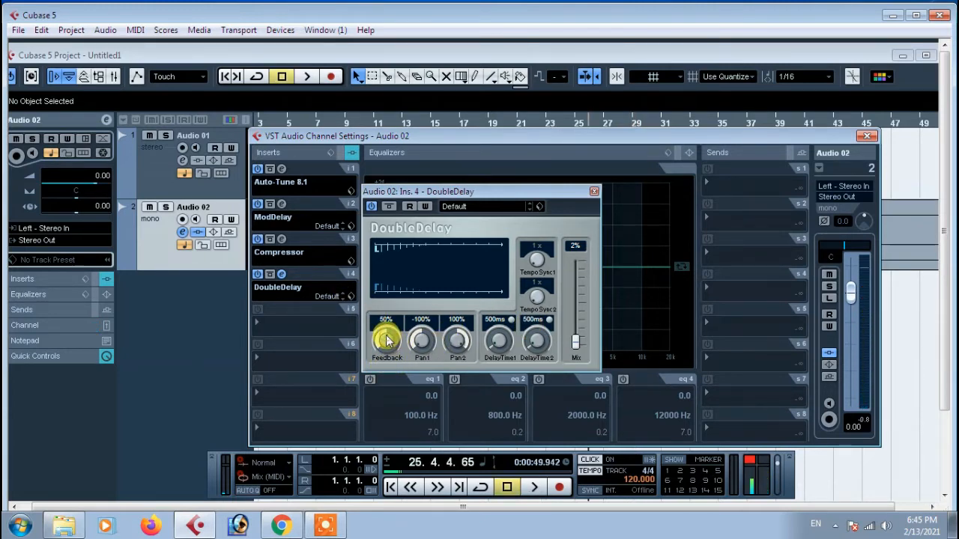
Set DoubleDelay's feedback to 45%, try a shorter first delay time such as 450 ms, and return it to 500 ms.
{"action": "left_click_drag", "start_coordinate": [386, 340], "coordinate": [383, 344]}
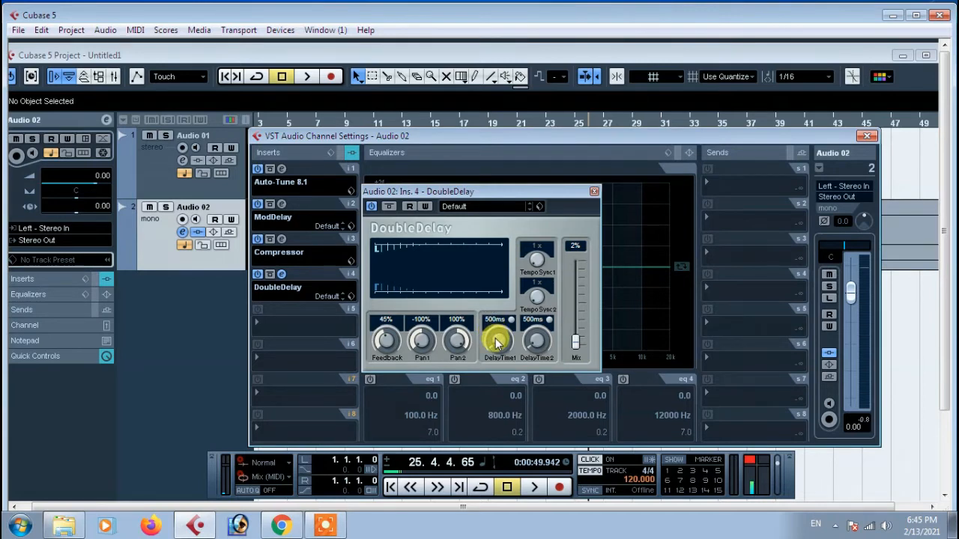
{"action": "scroll", "coordinate": [496, 343], "scroll_direction": "down", "scroll_amount": 6}
{"action": "scroll", "coordinate": [496, 343], "scroll_direction": "up", "scroll_amount": 5}
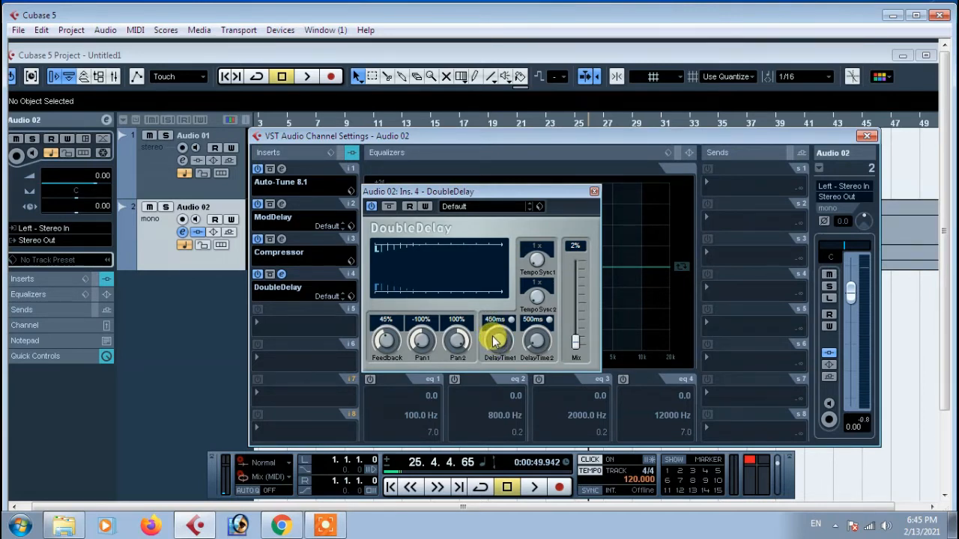
{"action": "scroll", "coordinate": [493, 342], "scroll_direction": "down", "scroll_amount": 3}
{"action": "scroll", "coordinate": [493, 342], "scroll_direction": "down", "scroll_amount": 2}
{"action": "scroll", "coordinate": [494, 341], "scroll_direction": "up", "scroll_amount": 6}
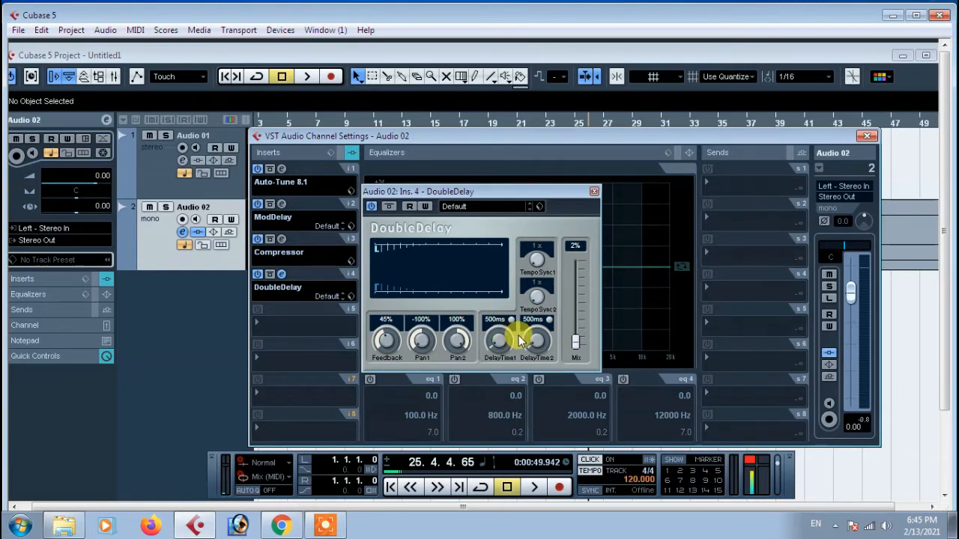
Play the vocal from 0:00:49.942 through all four insert effects, stop playback and close DoubleDelay.
{"action": "key", "text": "space"}
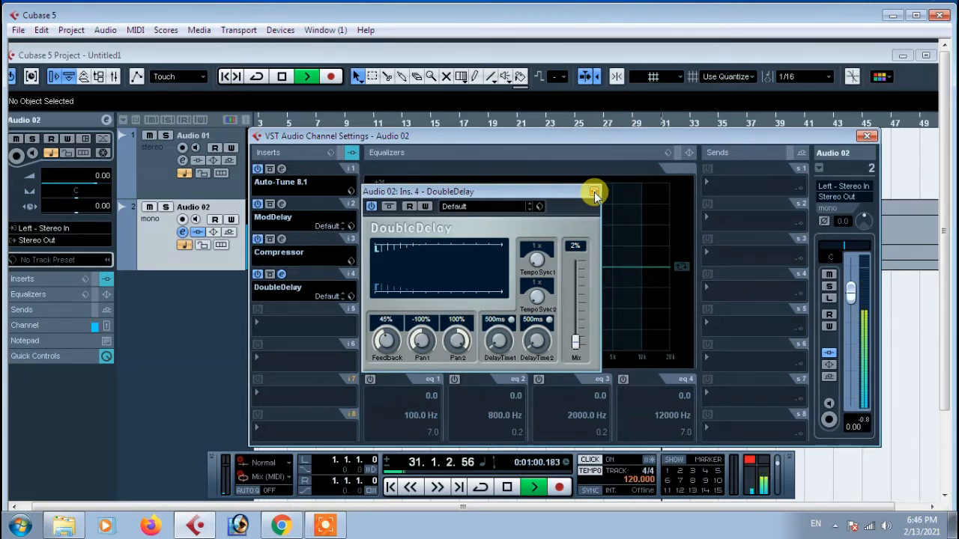
{"action": "key", "text": "space"}
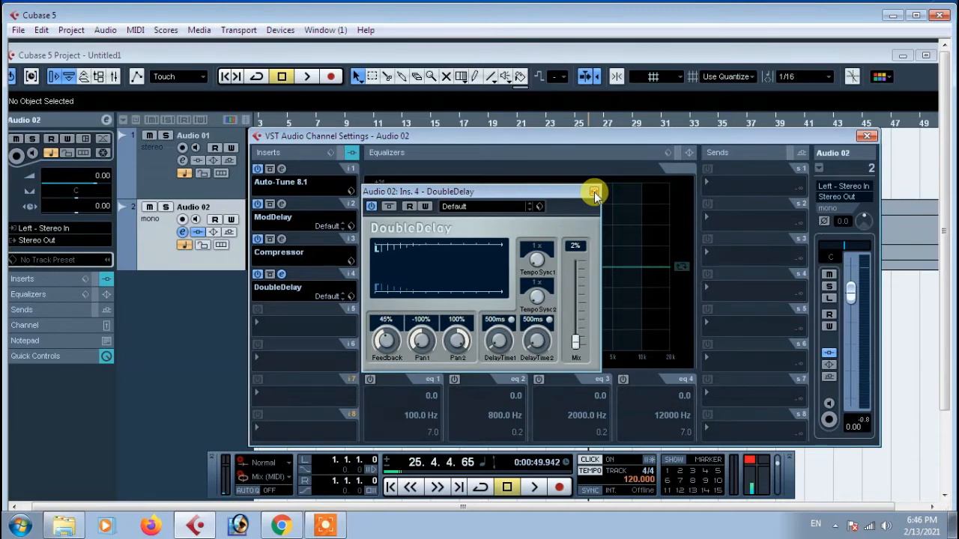
{"action": "left_click", "coordinate": [595, 194]}
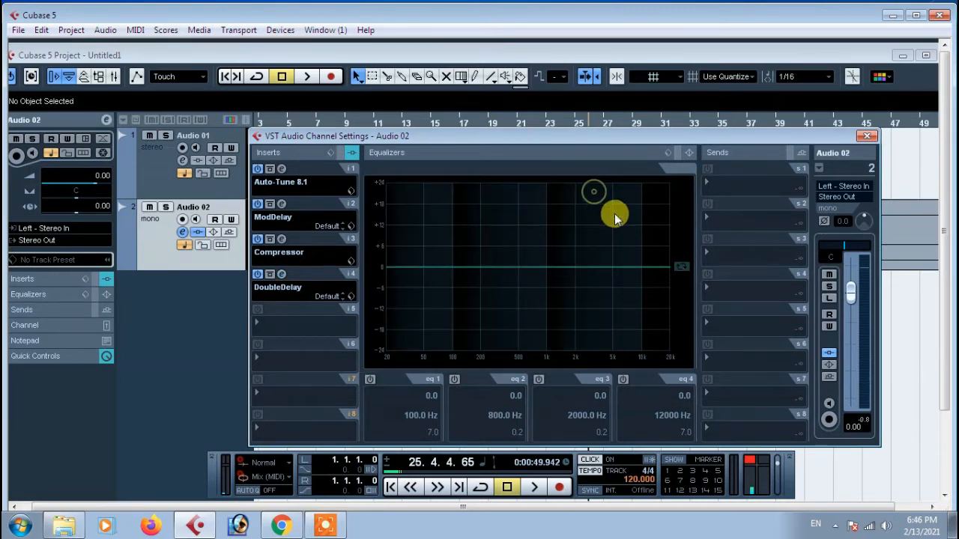
Load the Waves X-Noise Mono plug-in into the fifth insert slot of Audio 02.
{"action": "left_click", "coordinate": [257, 325]}
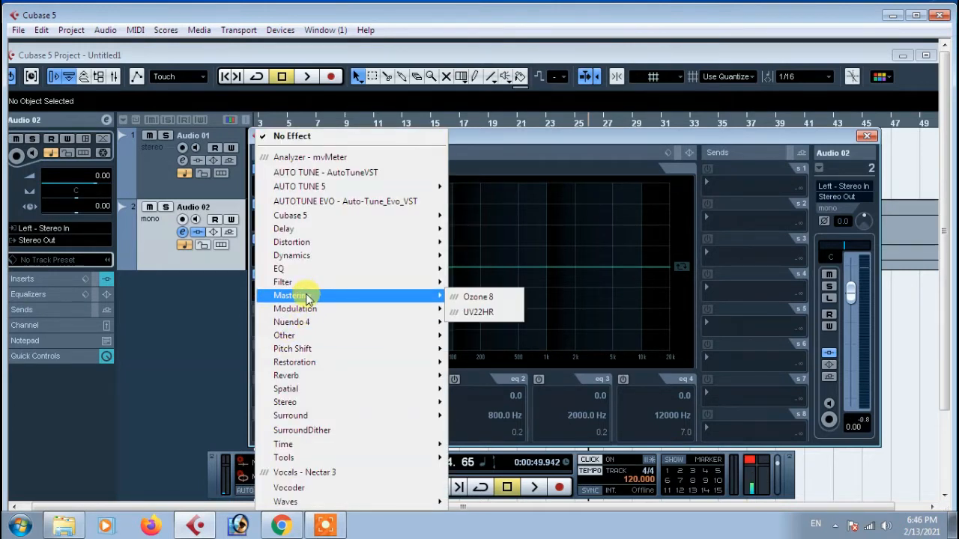
{"action": "mouse_move", "coordinate": [317, 337]}
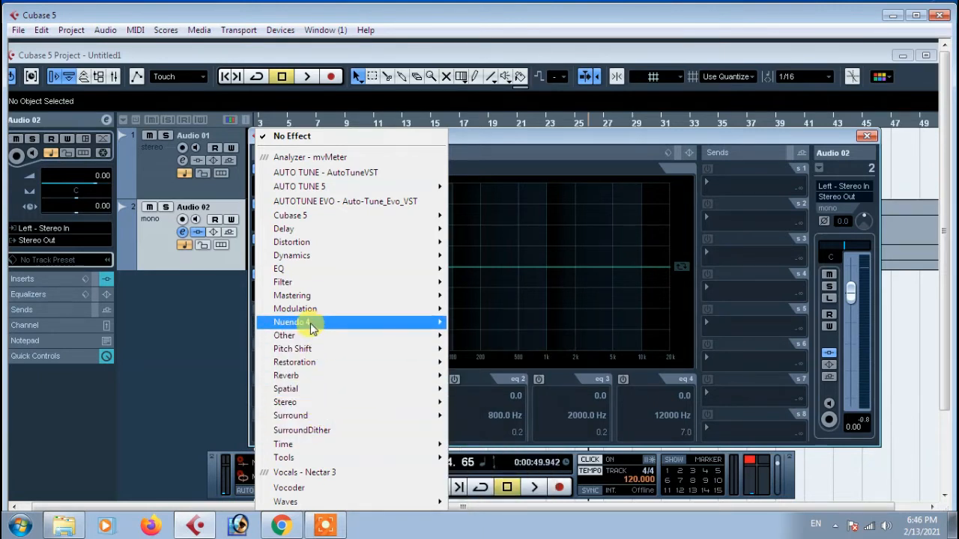
{"action": "mouse_move", "coordinate": [299, 509]}
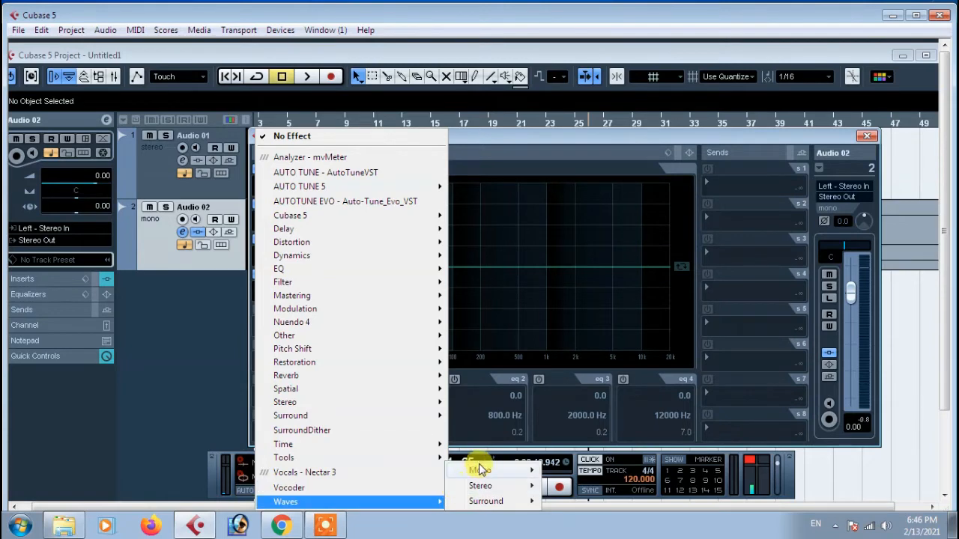
{"action": "mouse_move", "coordinate": [483, 473]}
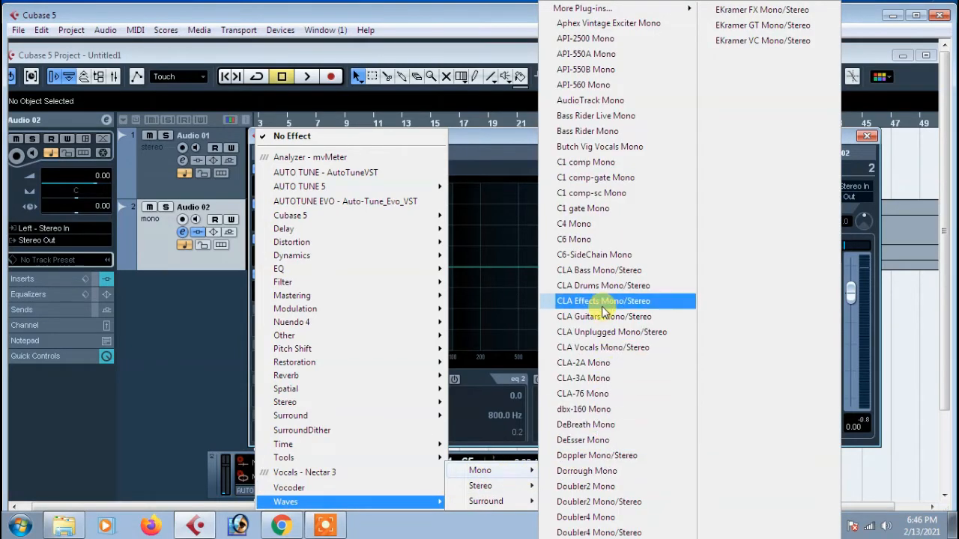
{"action": "mouse_move", "coordinate": [584, 9]}
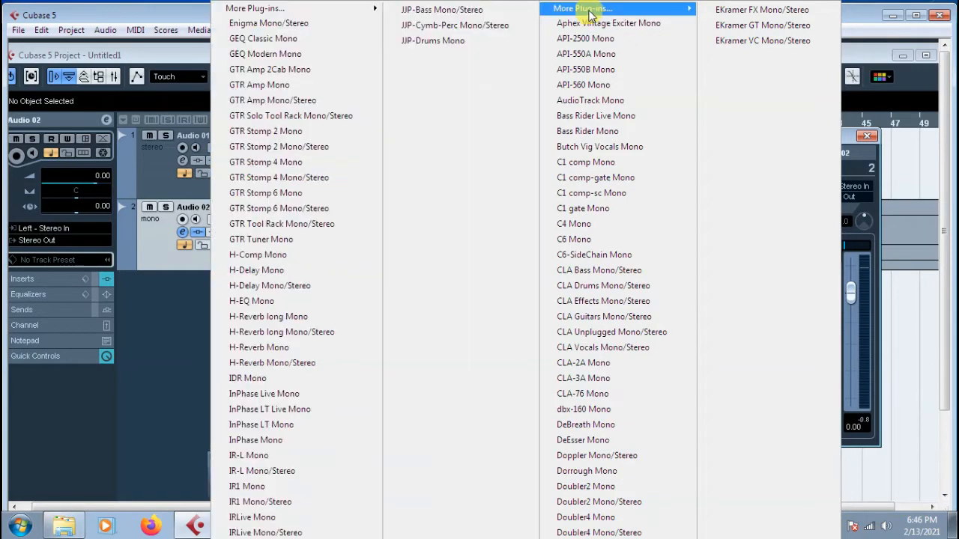
{"action": "mouse_move", "coordinate": [268, 14]}
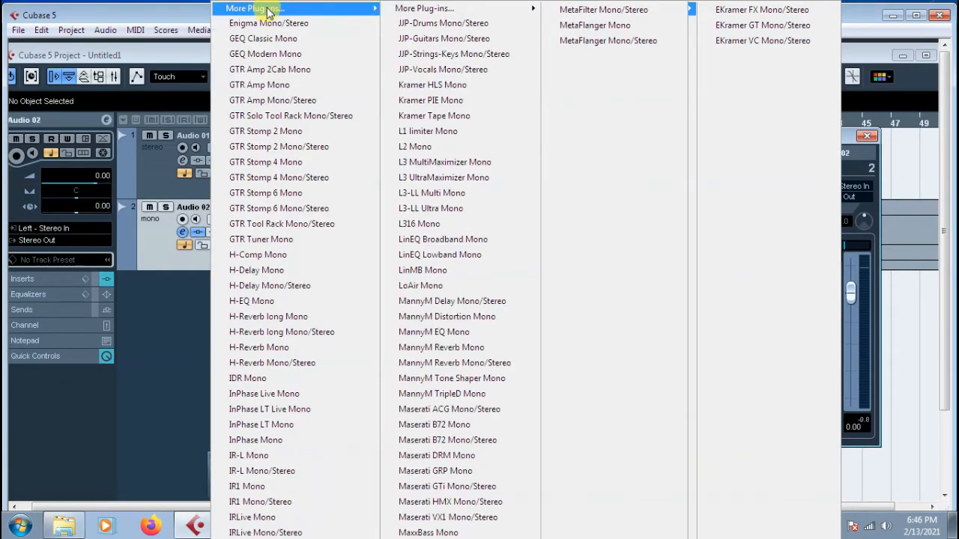
{"action": "mouse_move", "coordinate": [439, 12]}
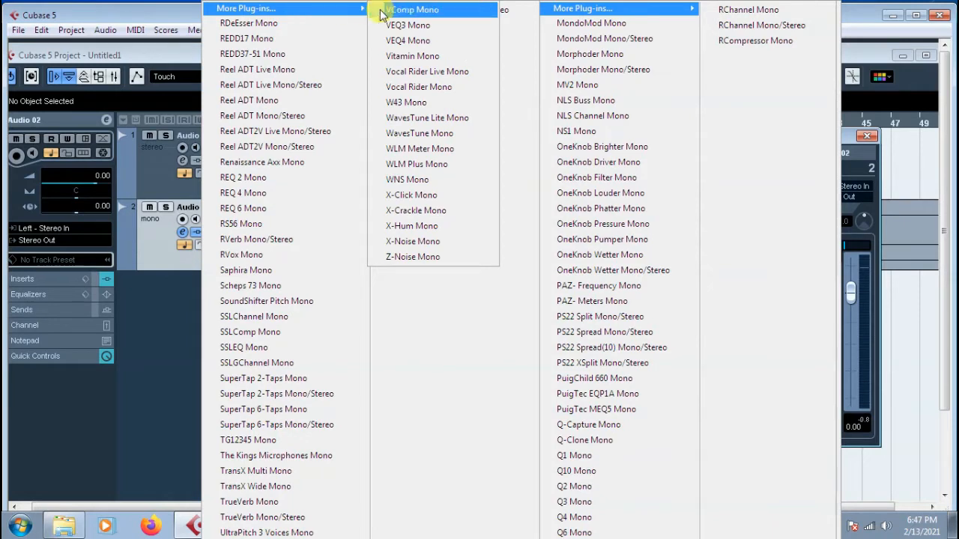
{"action": "left_click", "coordinate": [408, 244]}
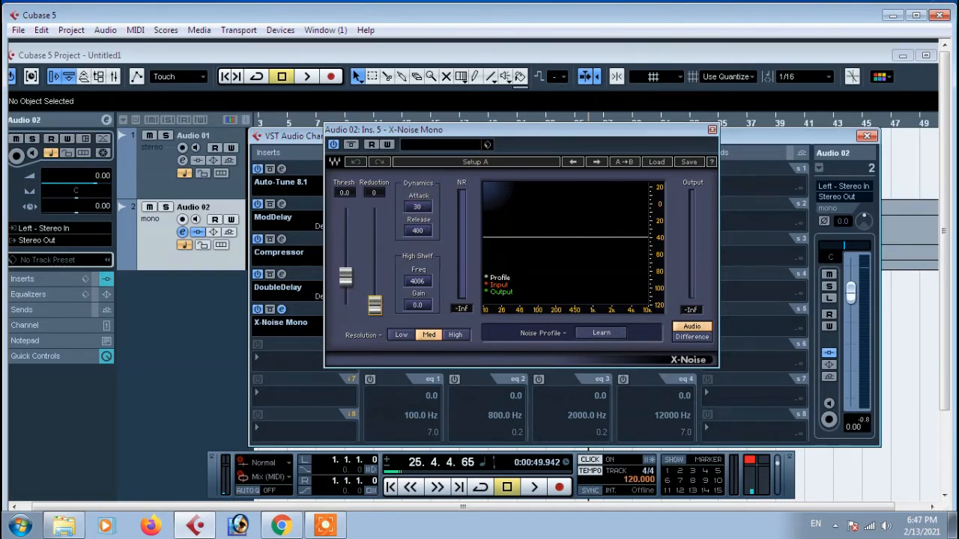
Set X-Noise's reduction to 20 and play the vocal passage from 0:00:49.942 with the noise reduction active.
{"action": "left_click_drag", "start_coordinate": [375, 305], "coordinate": [375, 285]}
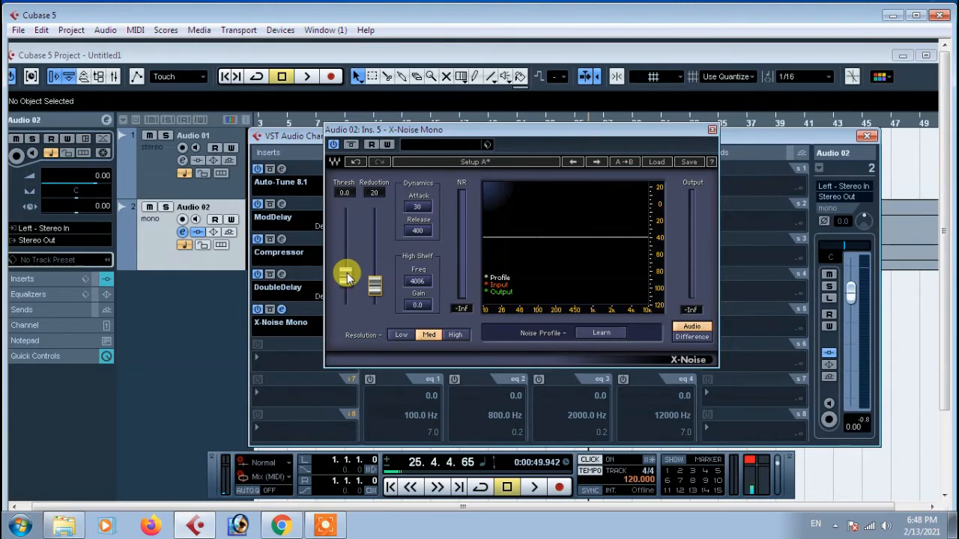
{"action": "key", "text": "space"}
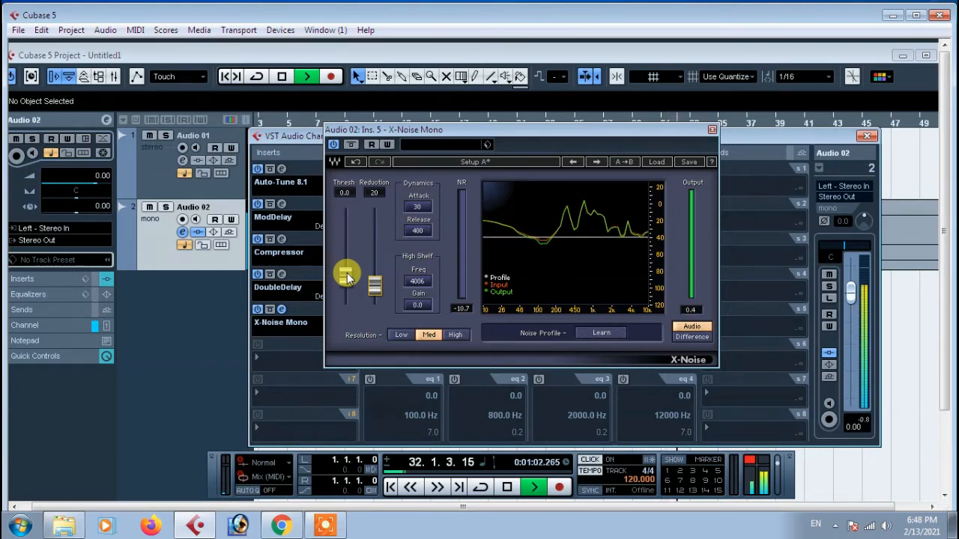
{"action": "key", "text": "space"}
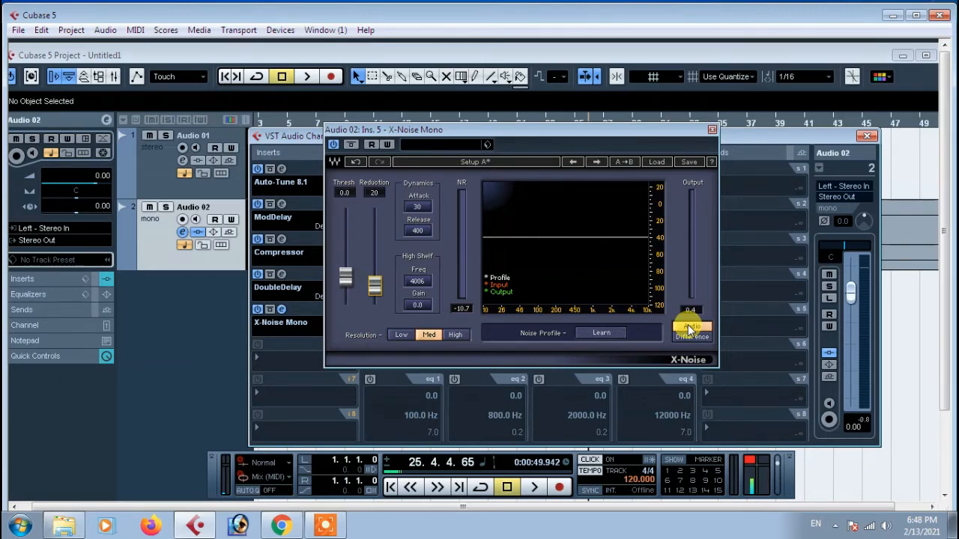
{"action": "key", "text": "space"}
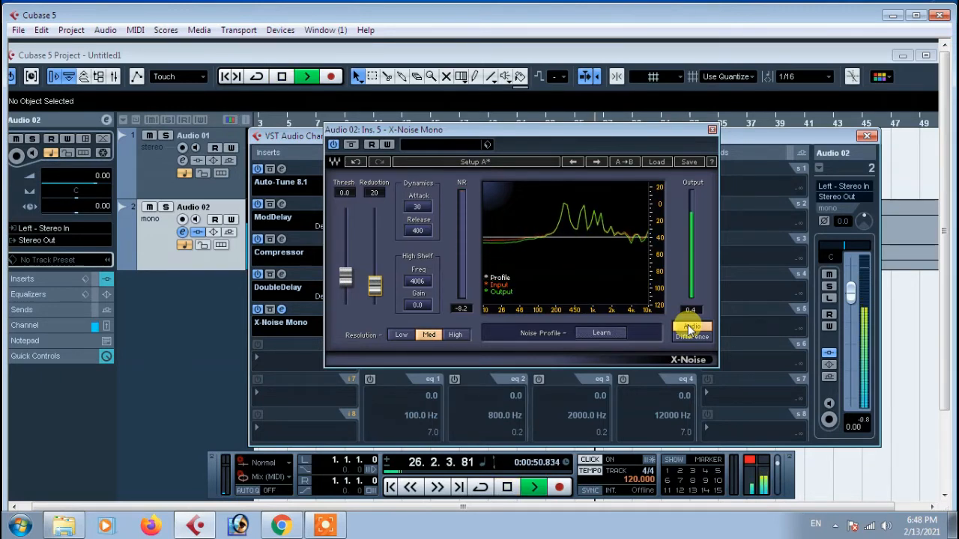
{"action": "key", "text": "space"}
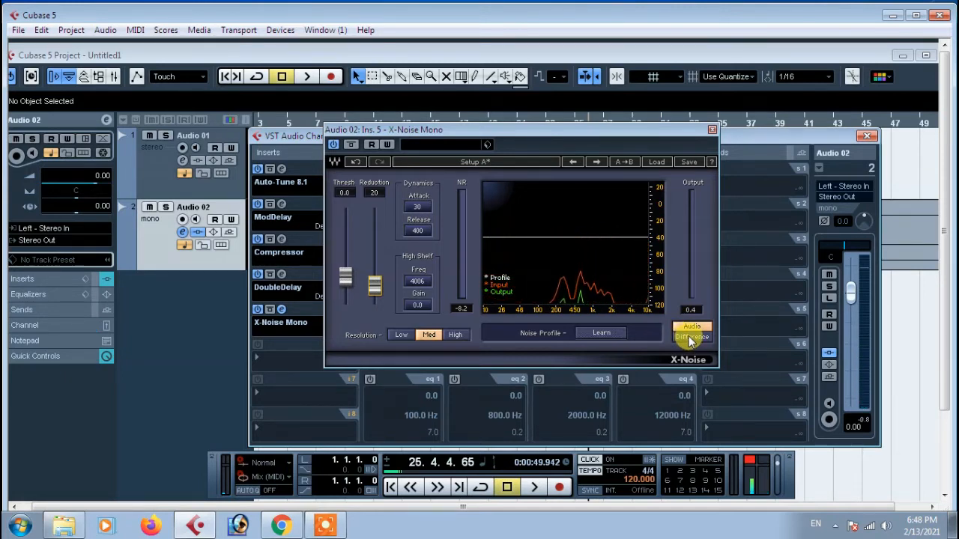
Audition X-Noise's Difference output, return it to Audio for a brief playback comparison, and close the plug-in.
{"action": "left_click", "coordinate": [688, 336]}
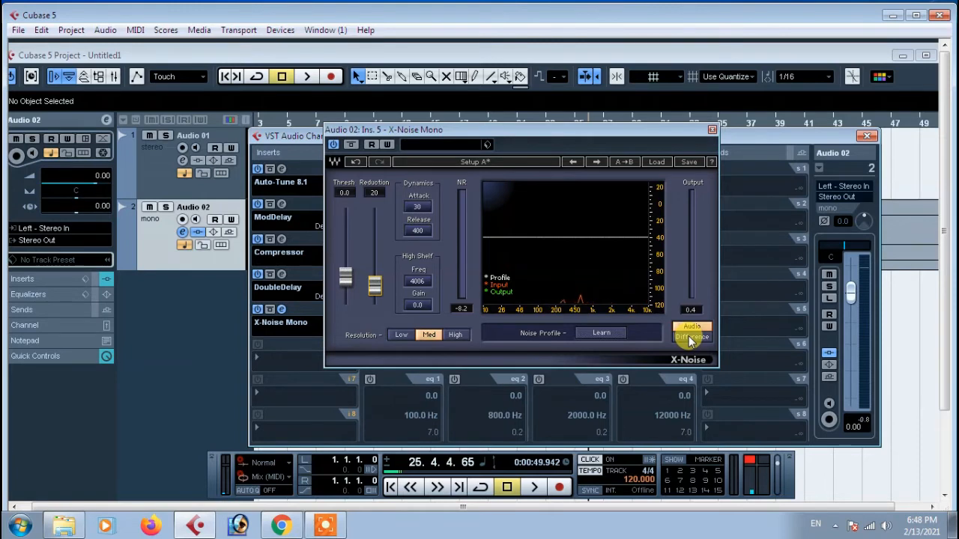
{"action": "key", "text": "space"}
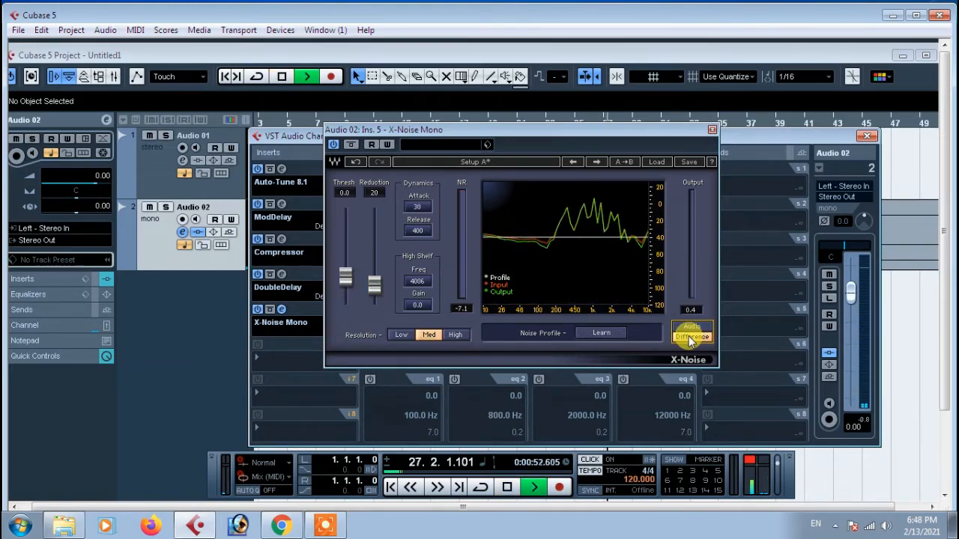
{"action": "key", "text": "space"}
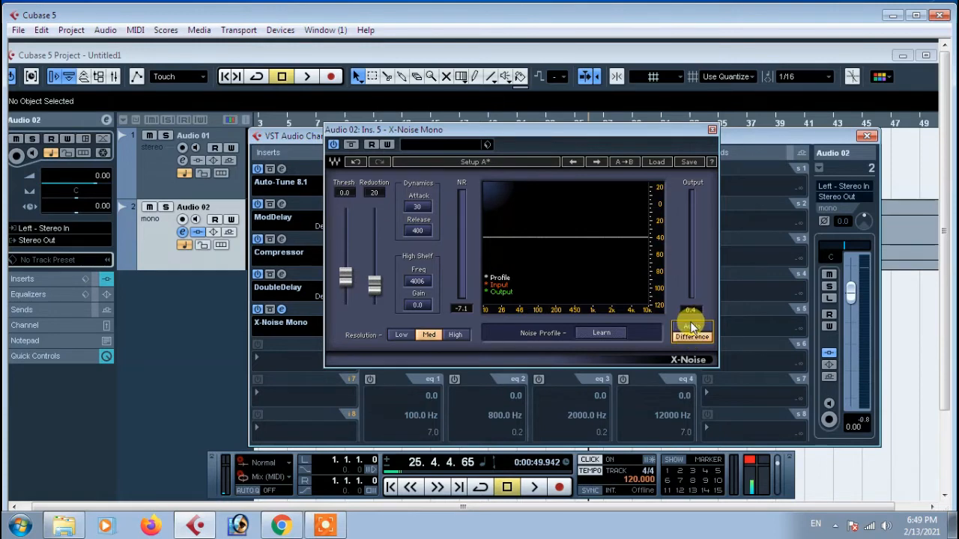
{"action": "left_click", "coordinate": [691, 331]}
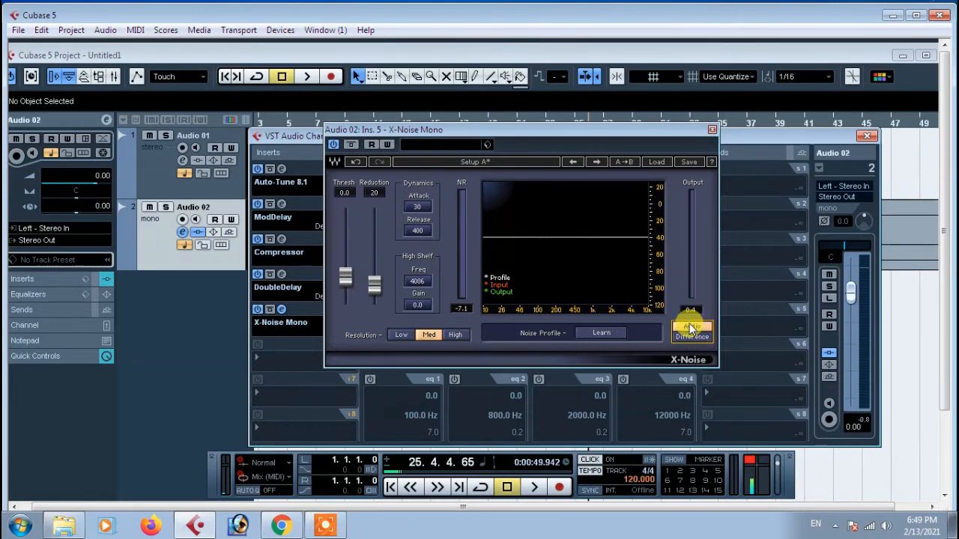
{"action": "key", "text": "space"}
{"action": "key", "text": "space"}
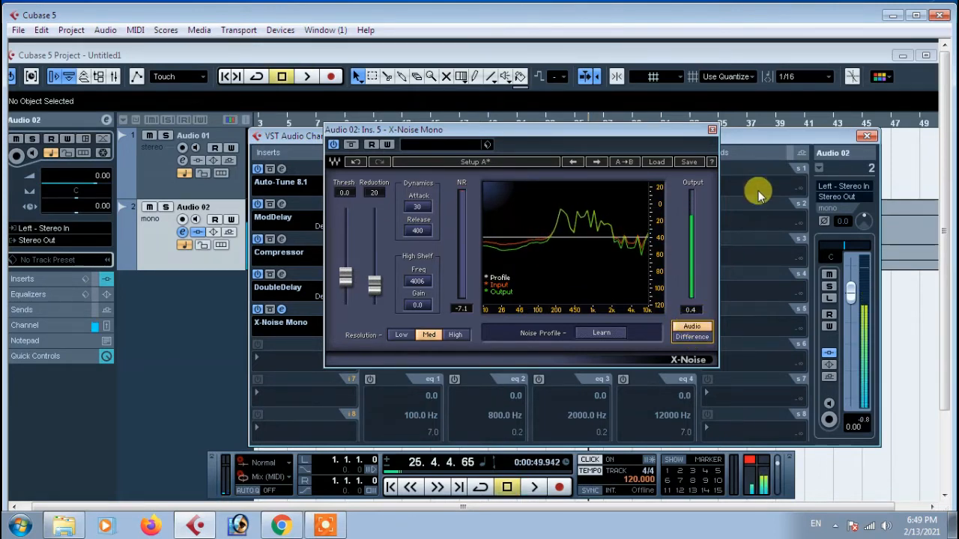
{"action": "left_click", "coordinate": [713, 131]}
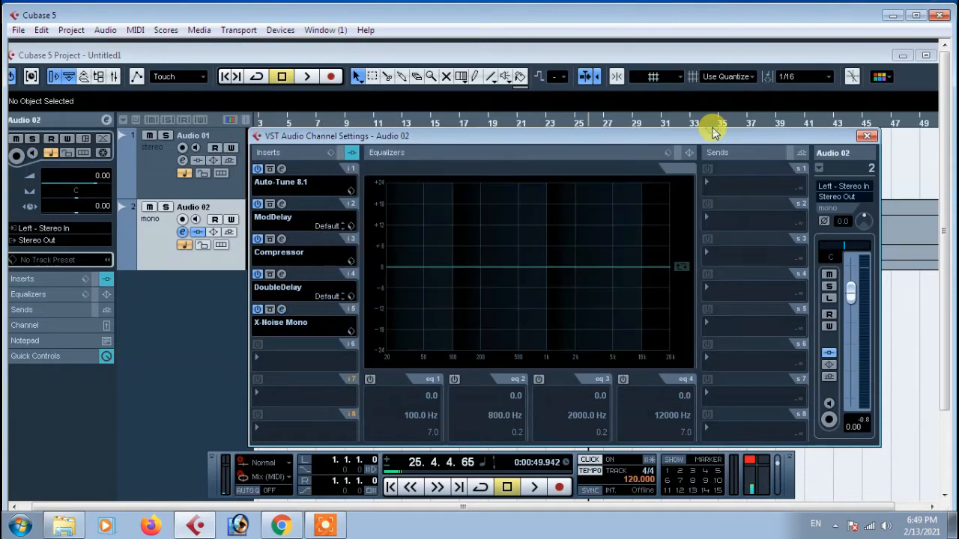
Load the Cubase 5 Distortion effect into the sixth insert slot and apply its Low Level preset.
{"action": "left_click", "coordinate": [258, 361]}
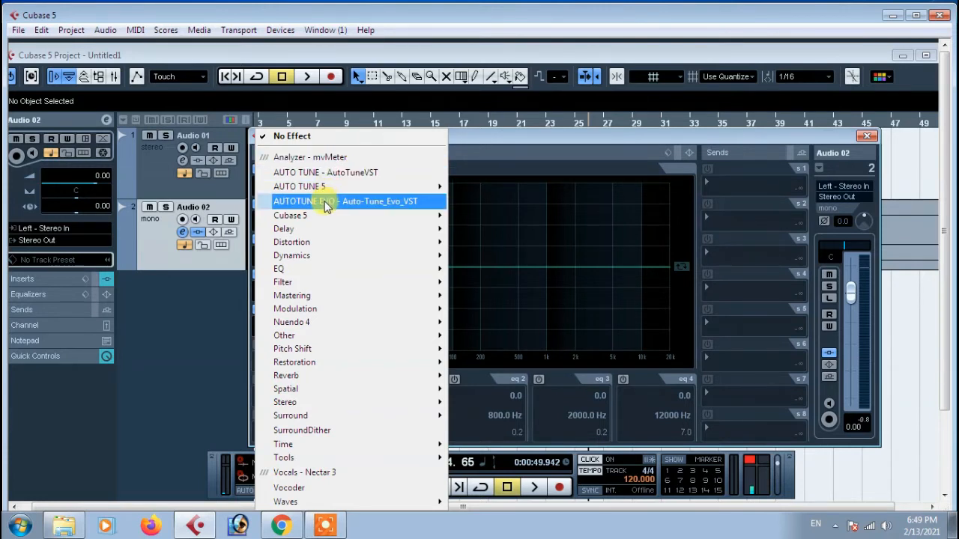
{"action": "mouse_move", "coordinate": [319, 215]}
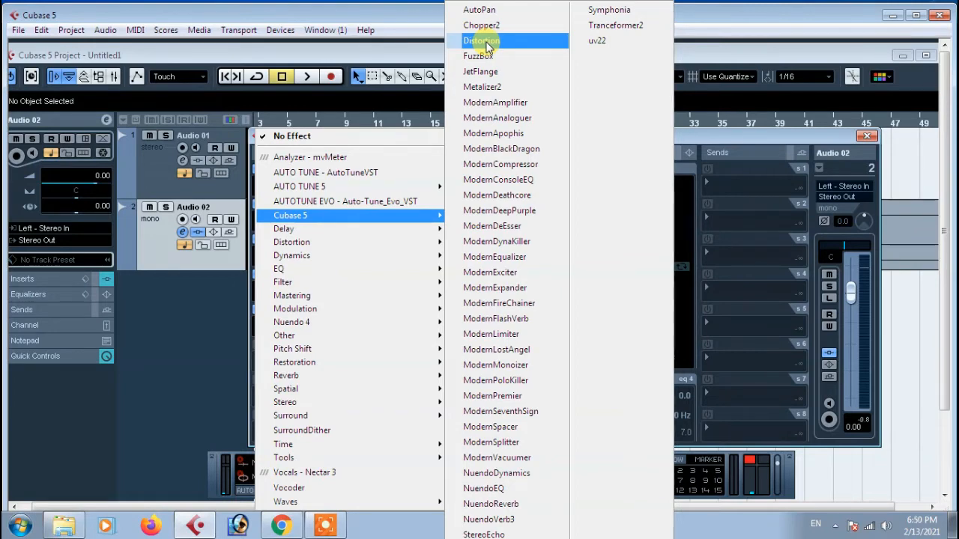
{"action": "left_click", "coordinate": [482, 41]}
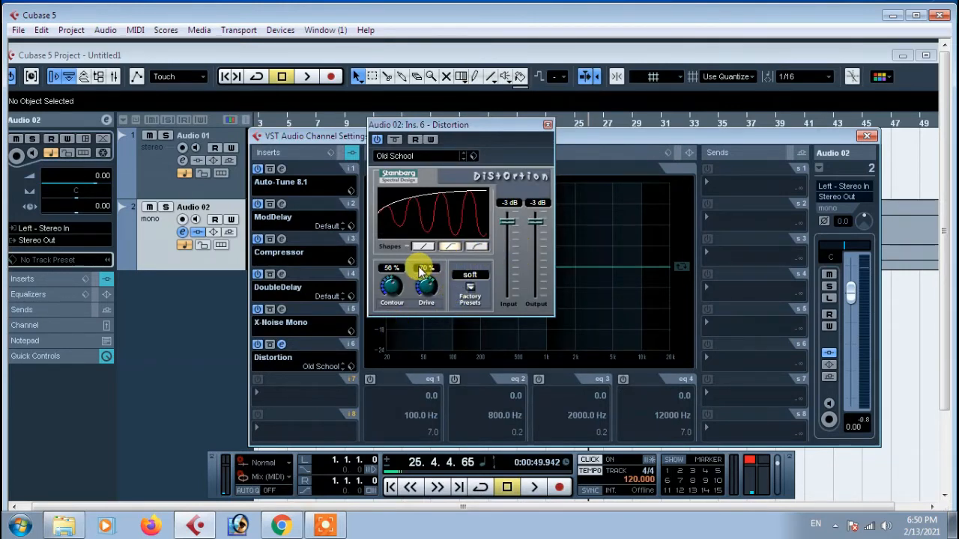
{"action": "left_click", "coordinate": [457, 153]}
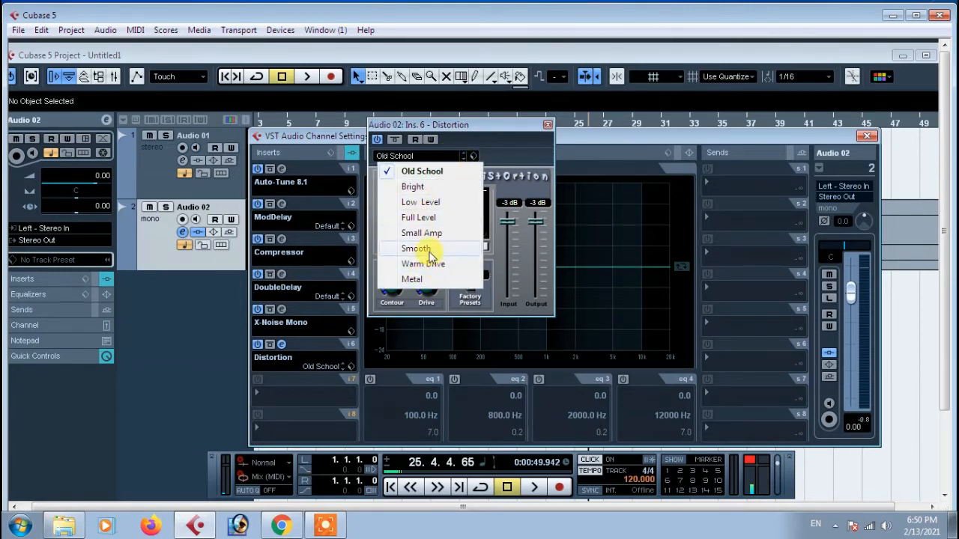
{"action": "left_click", "coordinate": [420, 202]}
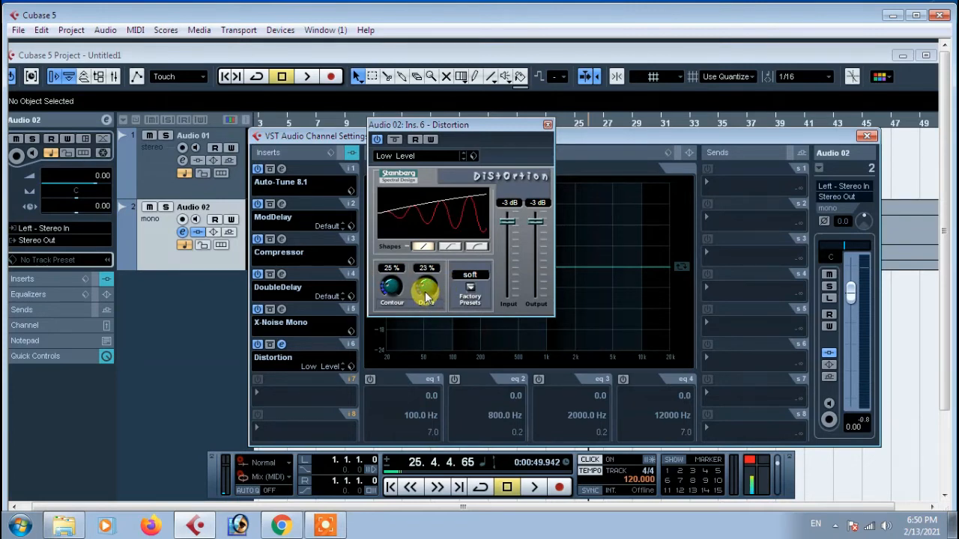
Set Distortion's drive to 25% and keep the soft factory preset after viewing the alternatives.
{"action": "left_click_drag", "start_coordinate": [424, 292], "coordinate": [424, 290]}
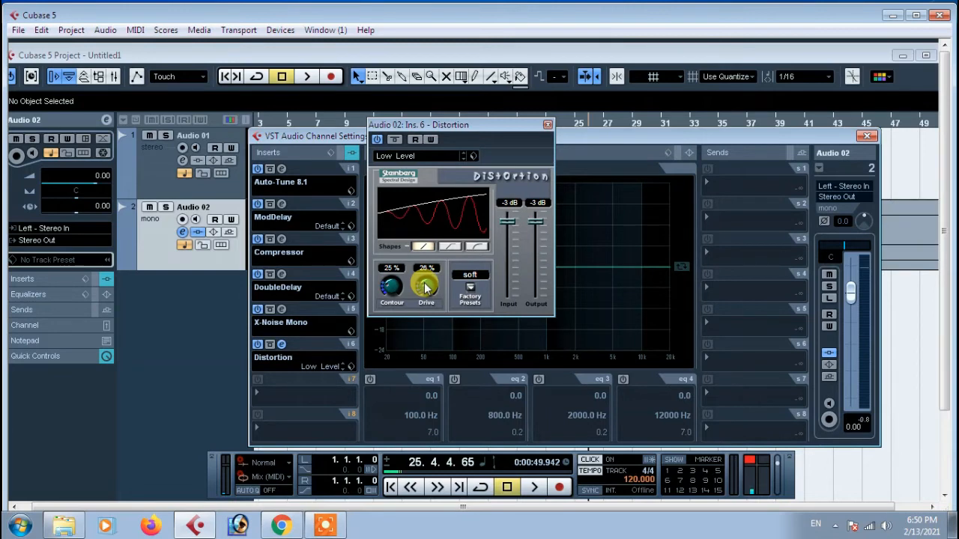
{"action": "left_click_drag", "start_coordinate": [424, 290], "coordinate": [424, 287]}
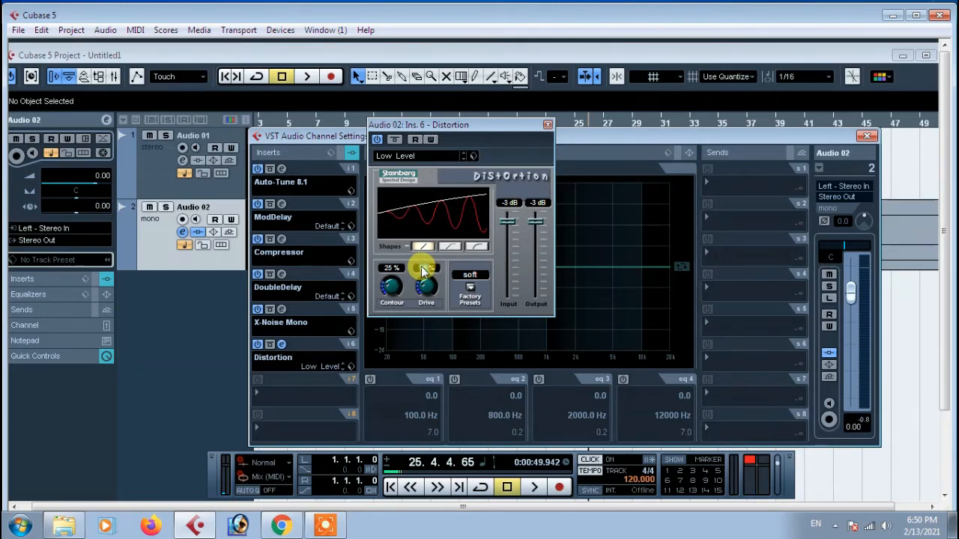
{"action": "left_click", "coordinate": [424, 269]}
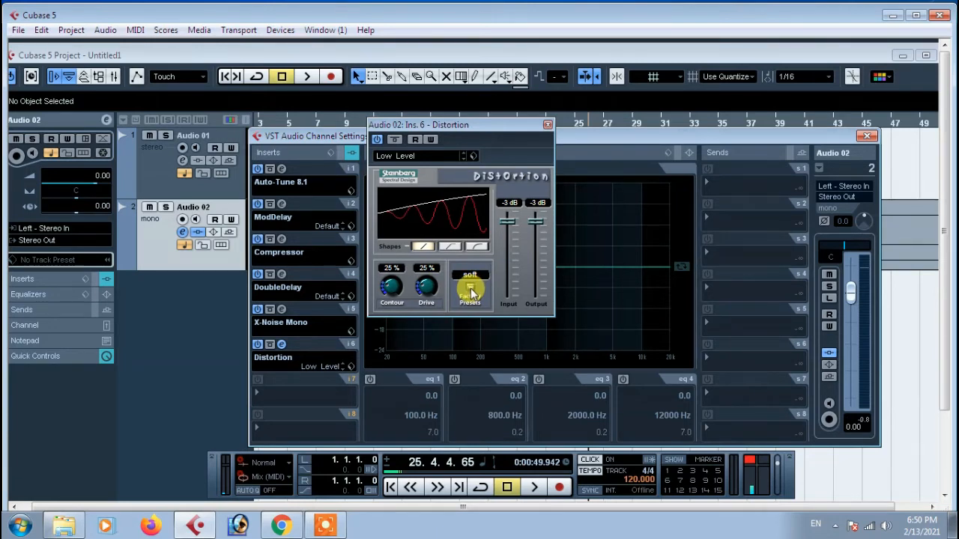
{"action": "left_click", "coordinate": [471, 293]}
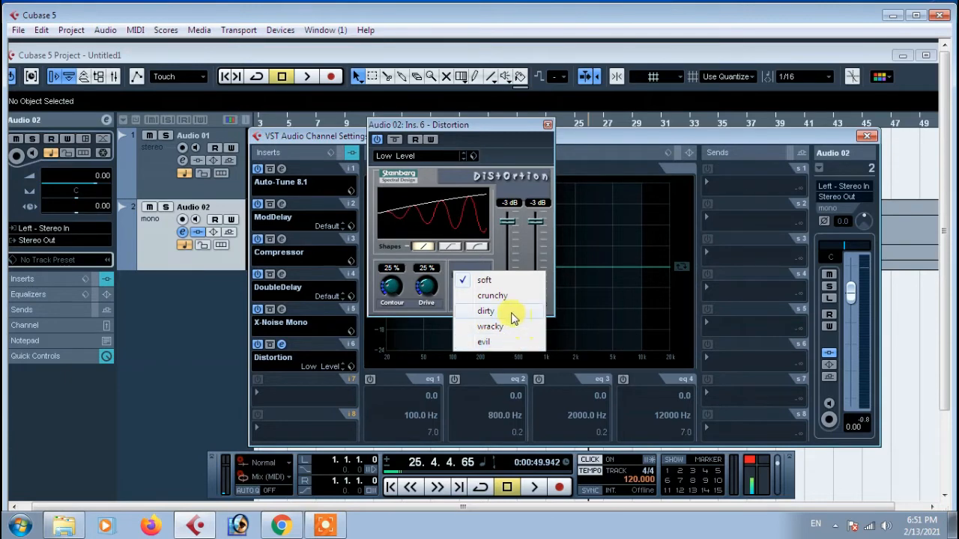
{"action": "left_click", "coordinate": [486, 280]}
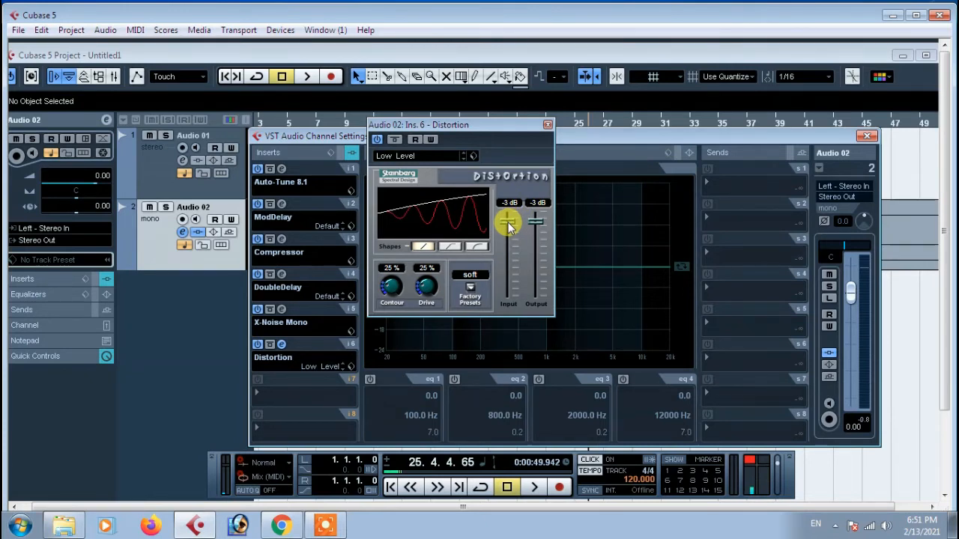
Try Distortion's input level at -4 dB during playback, set it to -2 dB, and play the vocal passage again.
{"action": "key", "text": "space"}
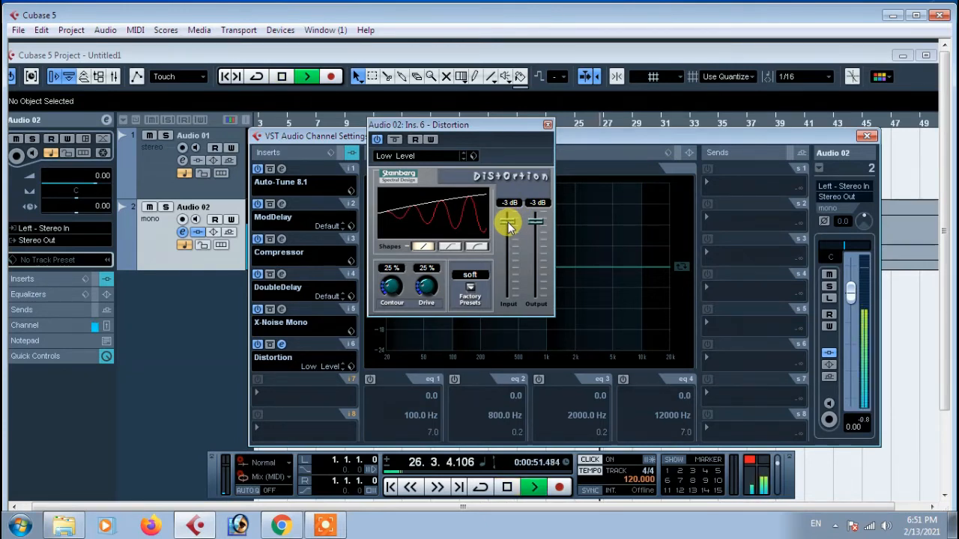
{"action": "mouse_move", "coordinate": [508, 223]}
{"action": "left_mouse_down"}
{"action": "mouse_move", "coordinate": [505, 300]}
{"action": "mouse_move", "coordinate": [509, 233]}
{"action": "left_mouse_up"}
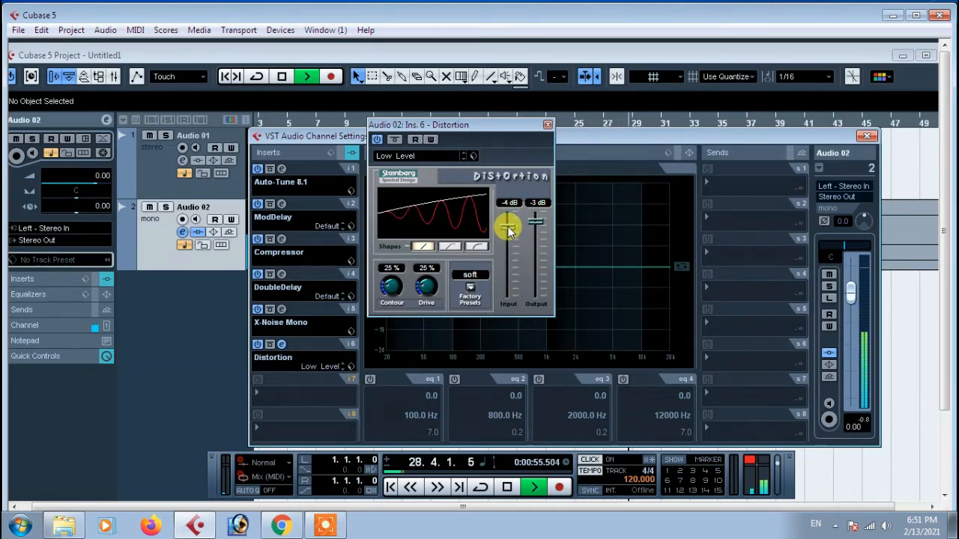
{"action": "key", "text": "space"}
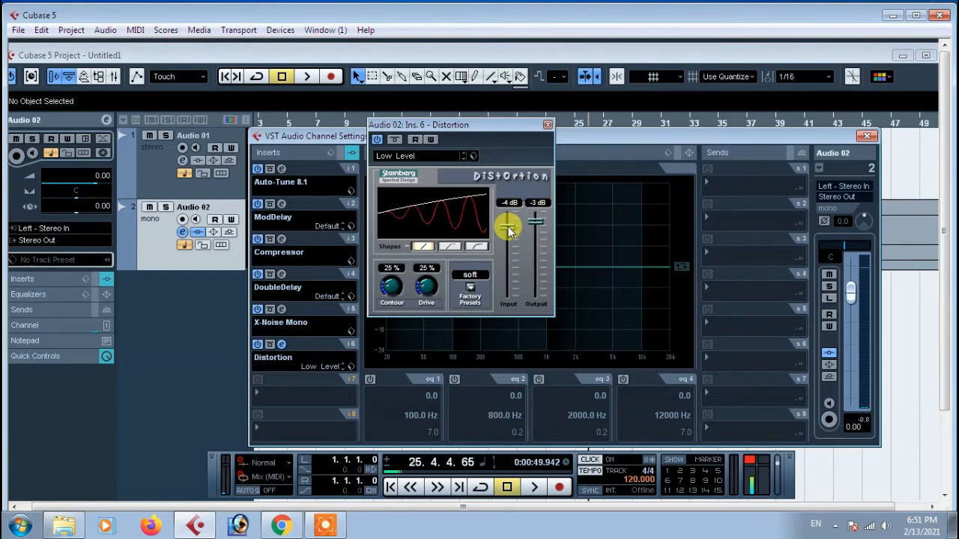
{"action": "left_click_drag", "start_coordinate": [508, 232], "coordinate": [508, 220]}
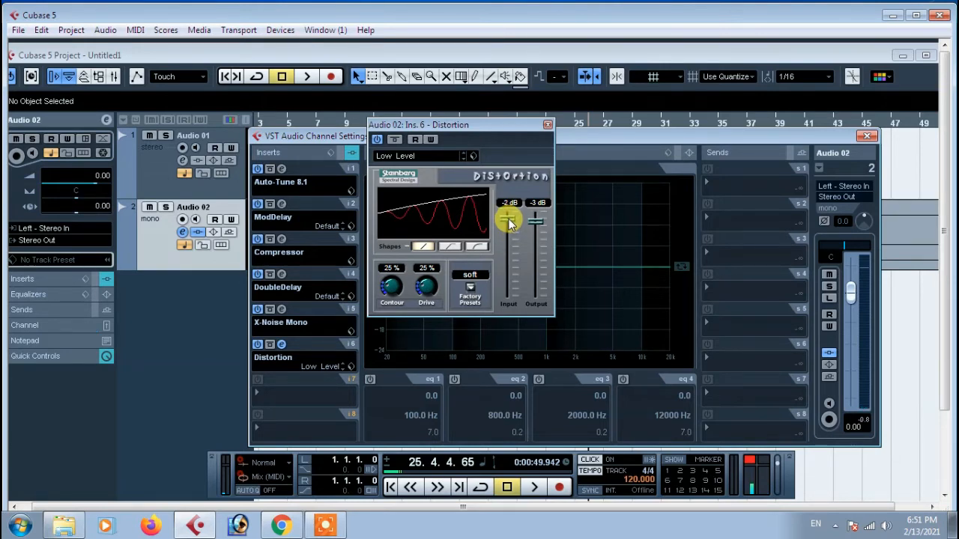
{"action": "key", "text": "space"}
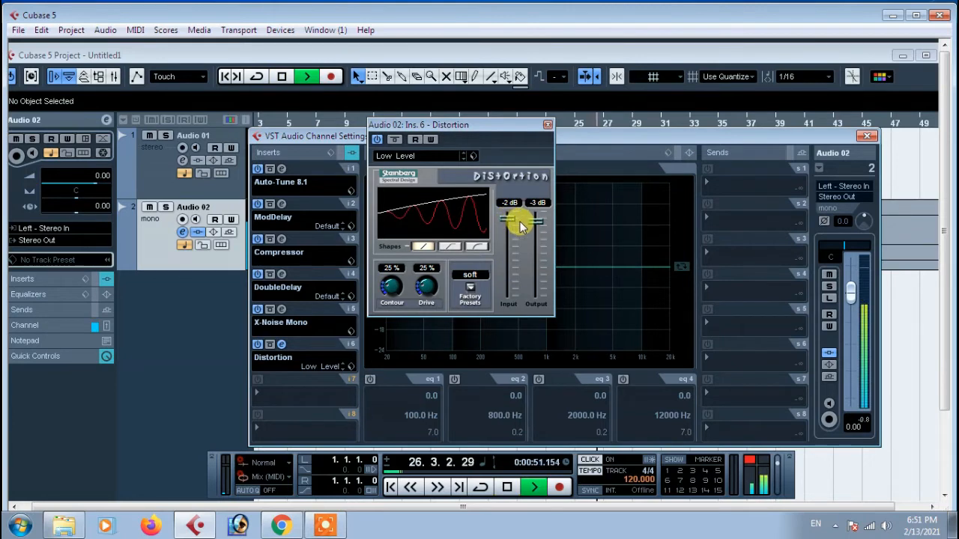
{"action": "key", "text": "space"}
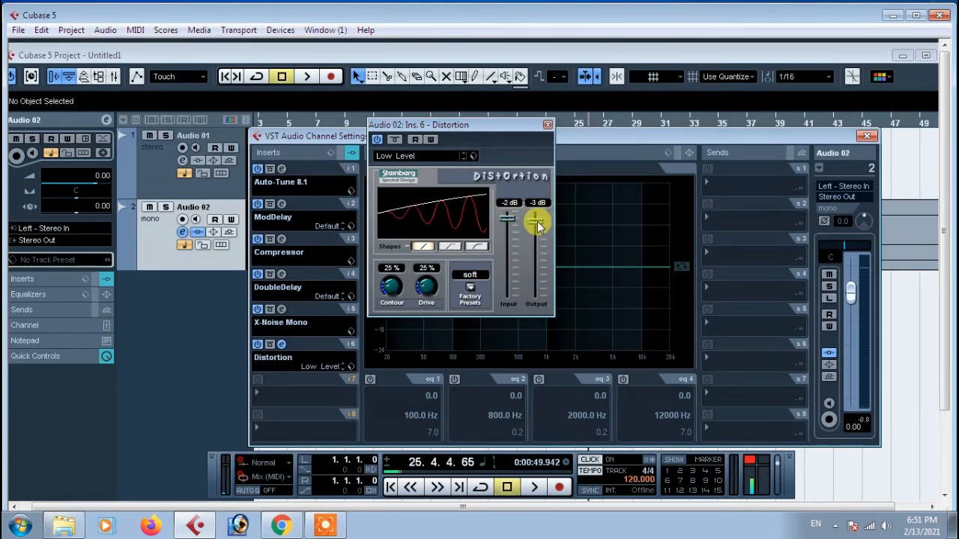
Set Distortion's output level to -2 dB while playing the vocal passage.
{"action": "key", "text": "space"}
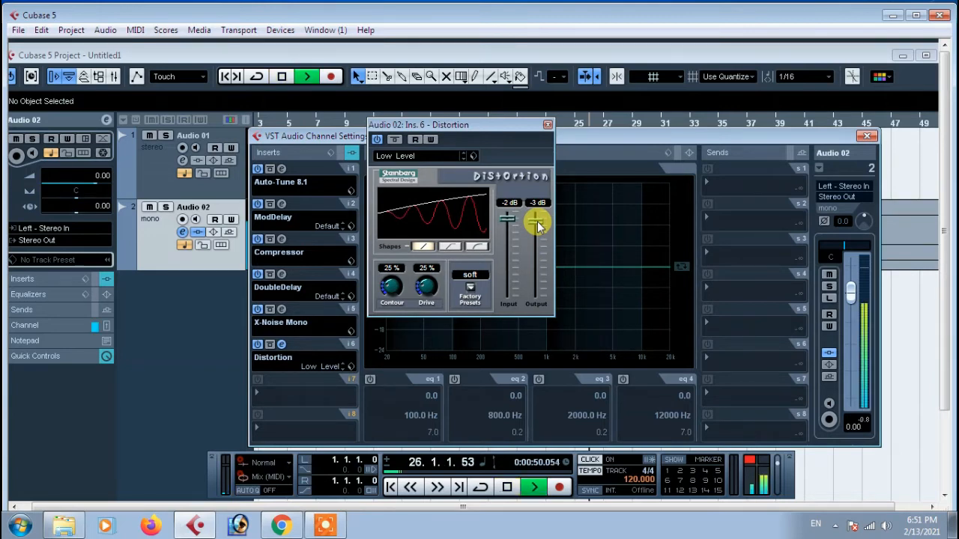
{"action": "mouse_move", "coordinate": [538, 226]}
{"action": "left_mouse_down"}
{"action": "mouse_move", "coordinate": [539, 289]}
{"action": "mouse_move", "coordinate": [539, 214]}
{"action": "left_mouse_up"}
{"action": "key", "text": "space"}
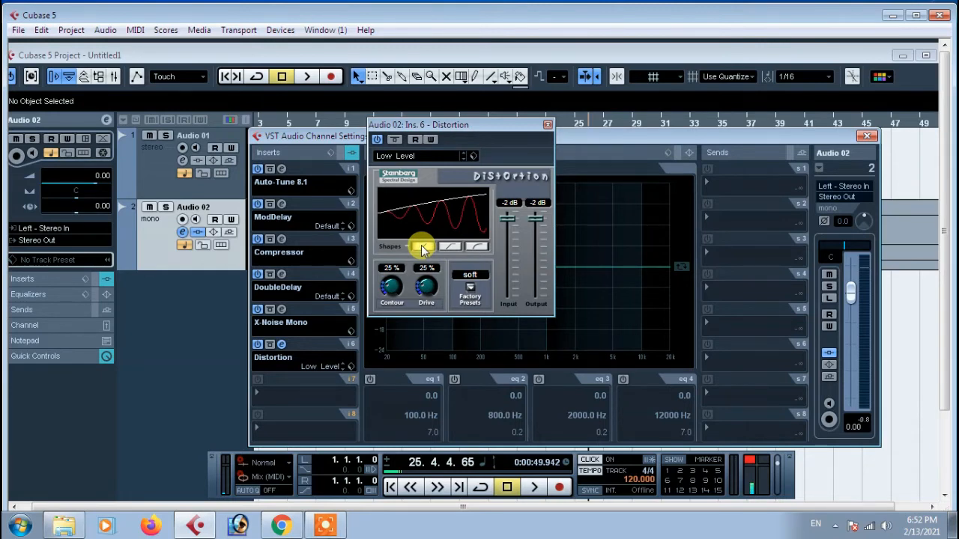
Compare Distortion's three curve shapes by playing the vocal with each, restore the first shape, and close the plug-in.
{"action": "key", "text": "space"}
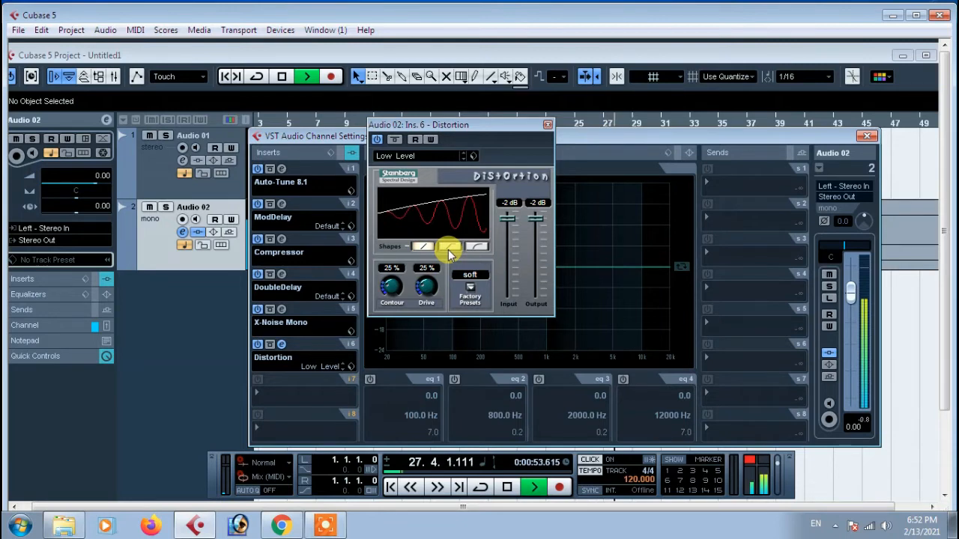
{"action": "key", "text": "space"}
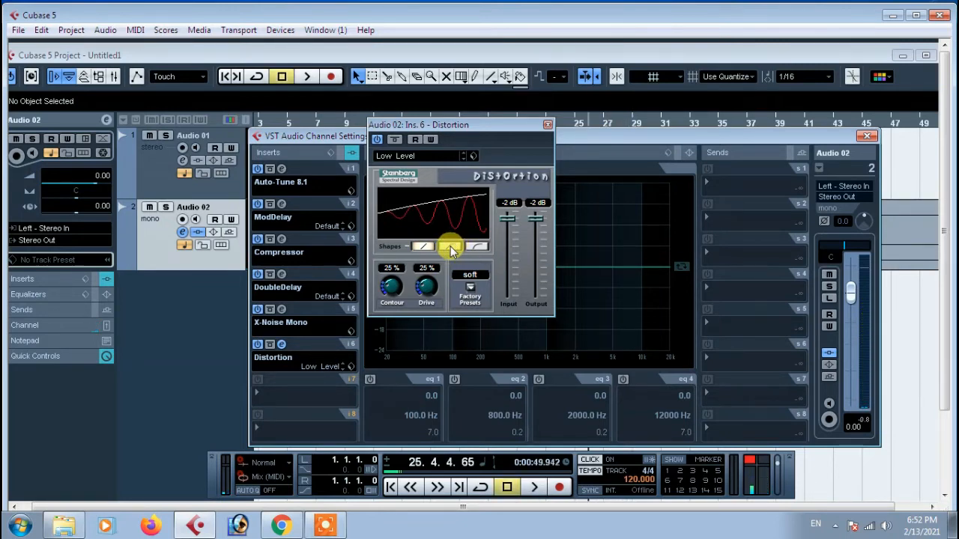
{"action": "left_click", "coordinate": [450, 248]}
{"action": "key", "text": "space"}
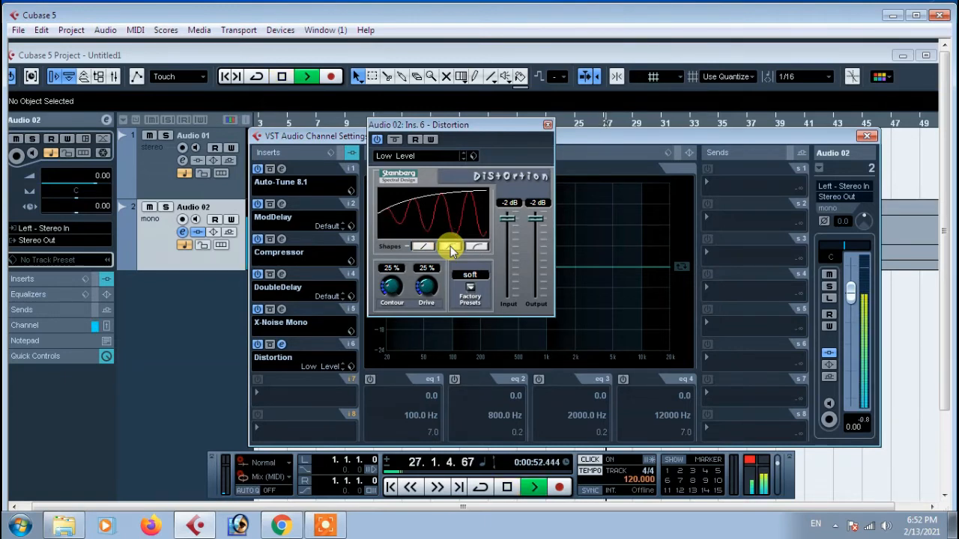
{"action": "key", "text": "space"}
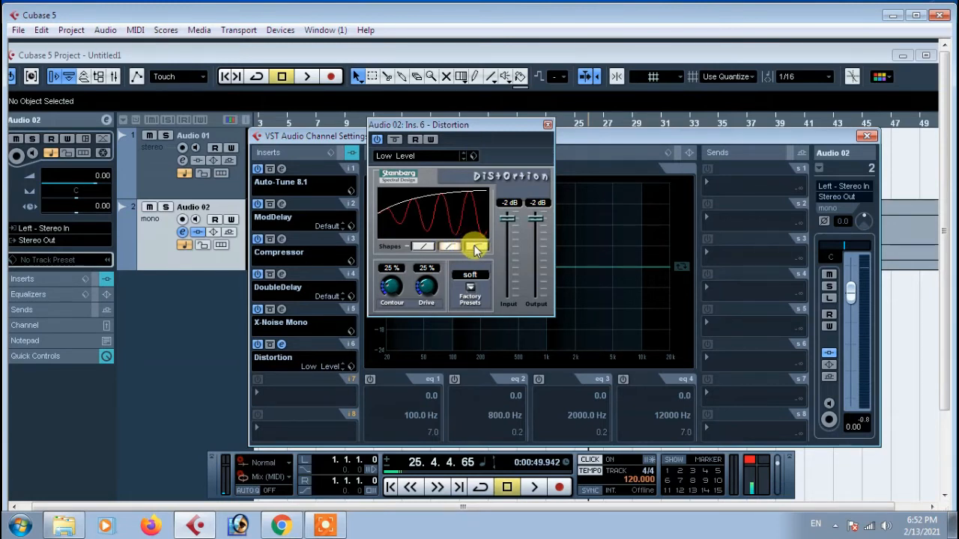
{"action": "key", "text": "space"}
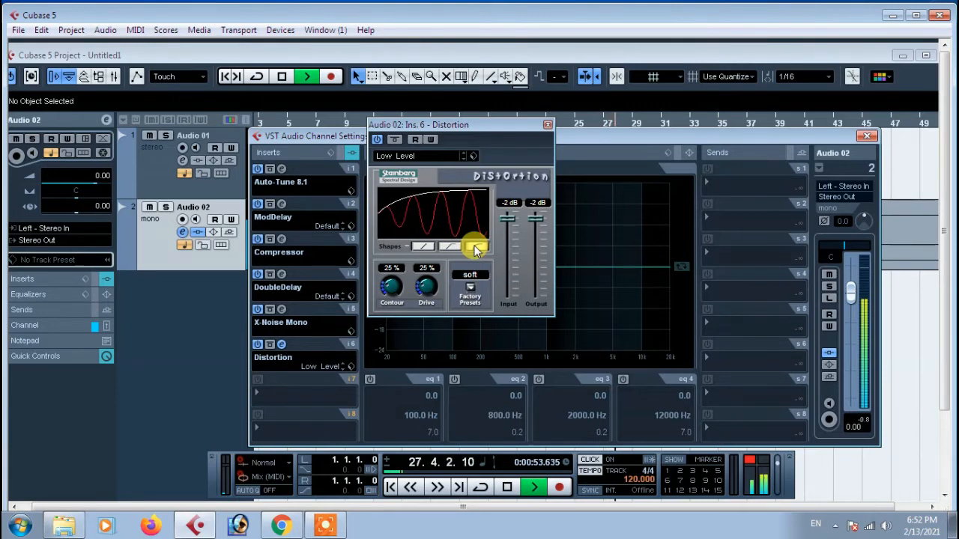
{"action": "key", "text": "space"}
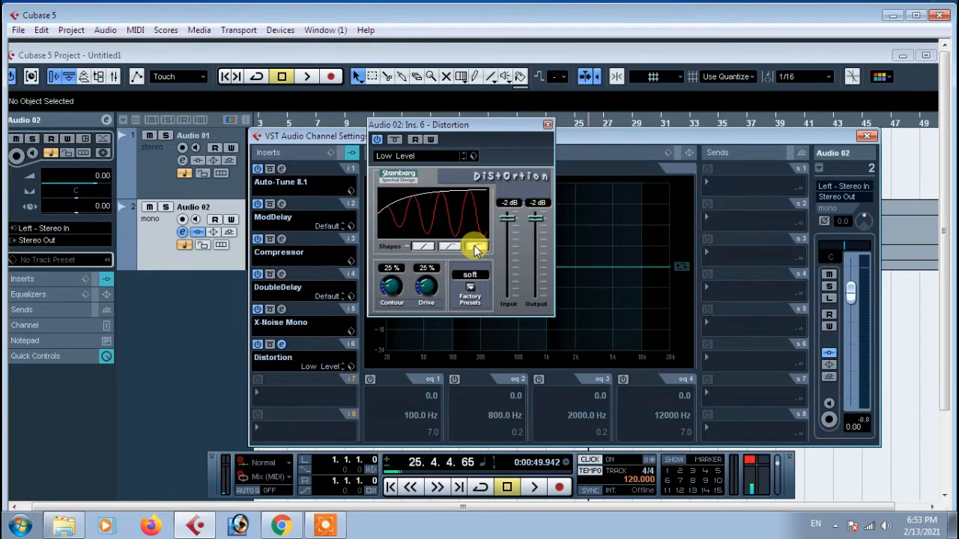
{"action": "left_click", "coordinate": [424, 248]}
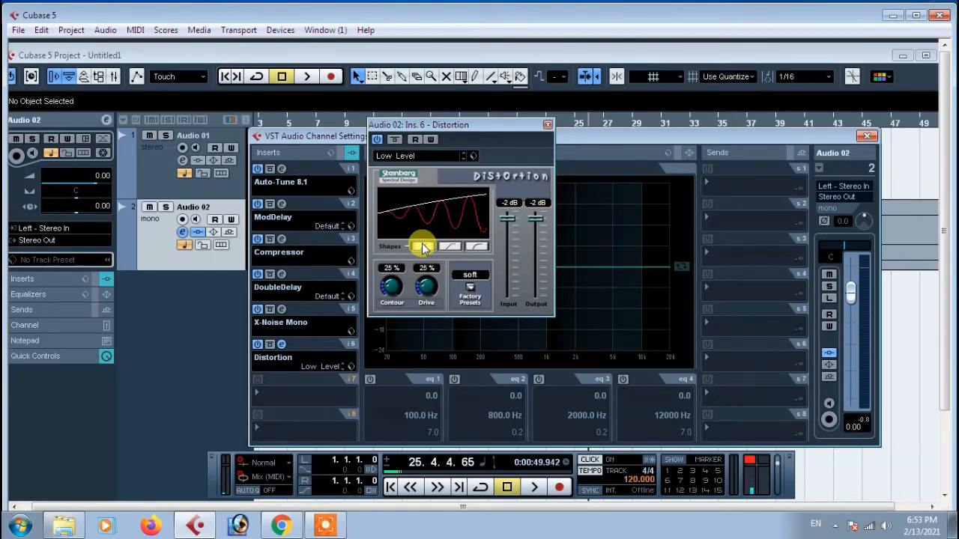
{"action": "left_click", "coordinate": [548, 125]}
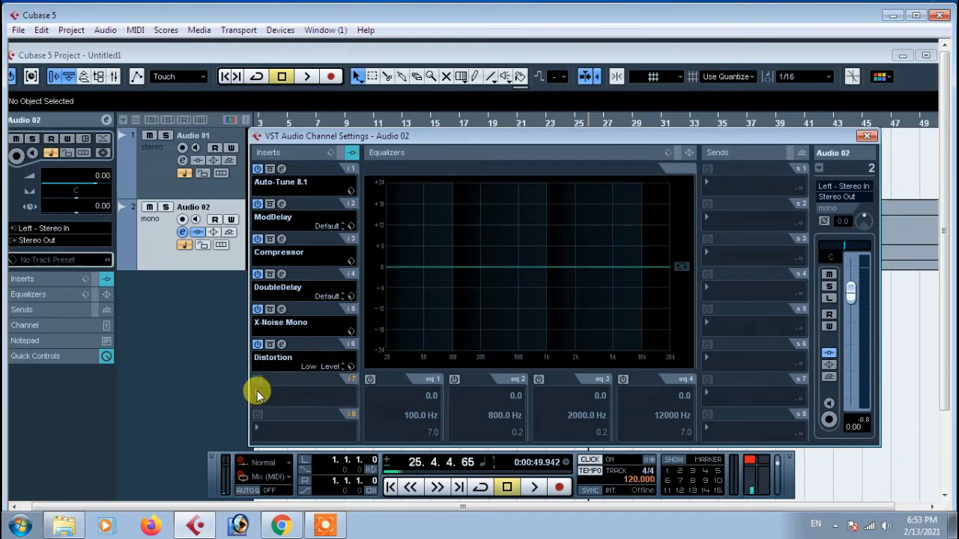
Load the Waves MV2 Mono plug-in into the seventh insert slot of Audio 02.
{"action": "left_click", "coordinate": [257, 393]}
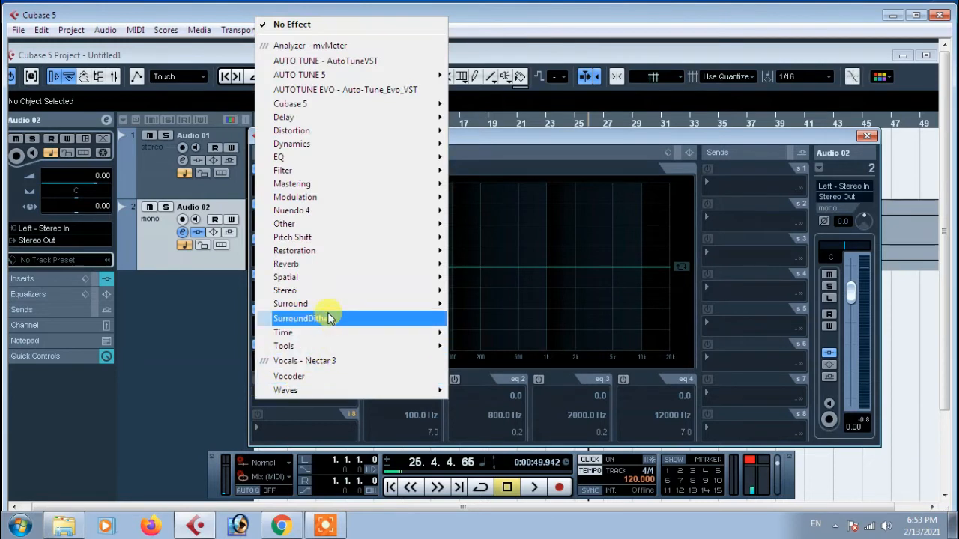
{"action": "mouse_move", "coordinate": [319, 228]}
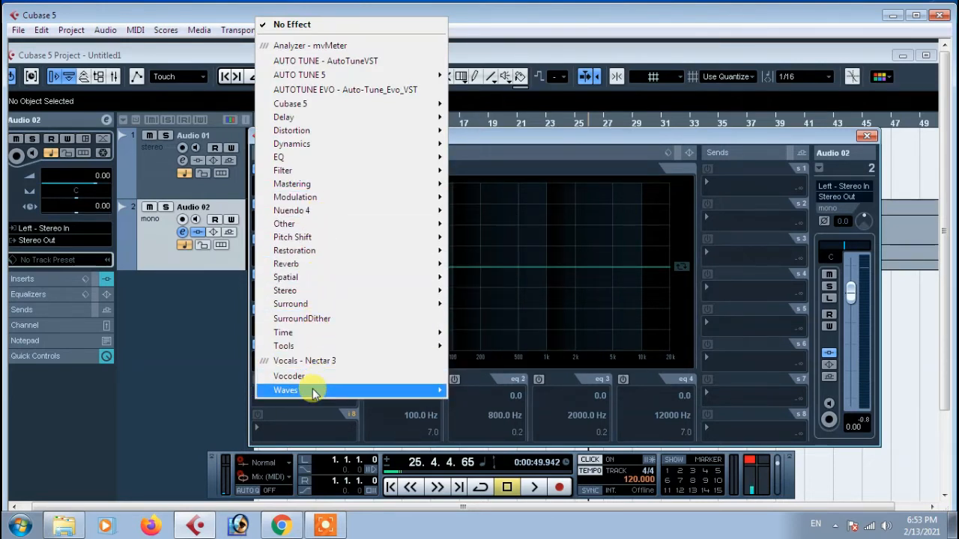
{"action": "mouse_move", "coordinate": [313, 395]}
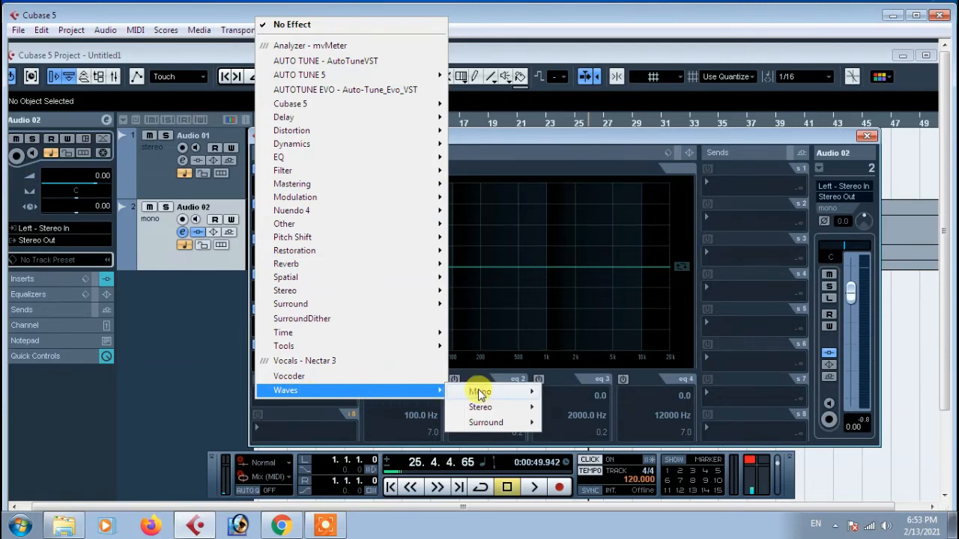
{"action": "mouse_move", "coordinate": [480, 393]}
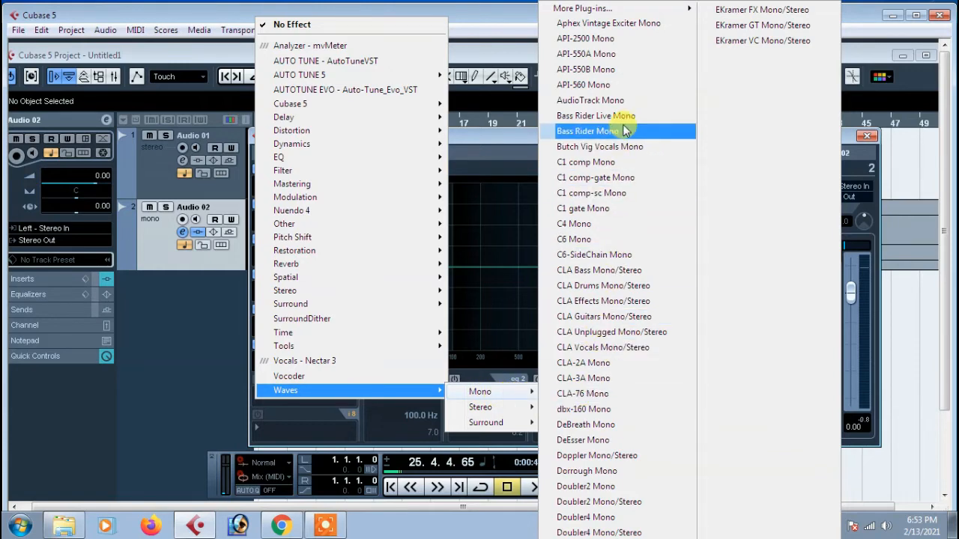
{"action": "mouse_move", "coordinate": [611, 11]}
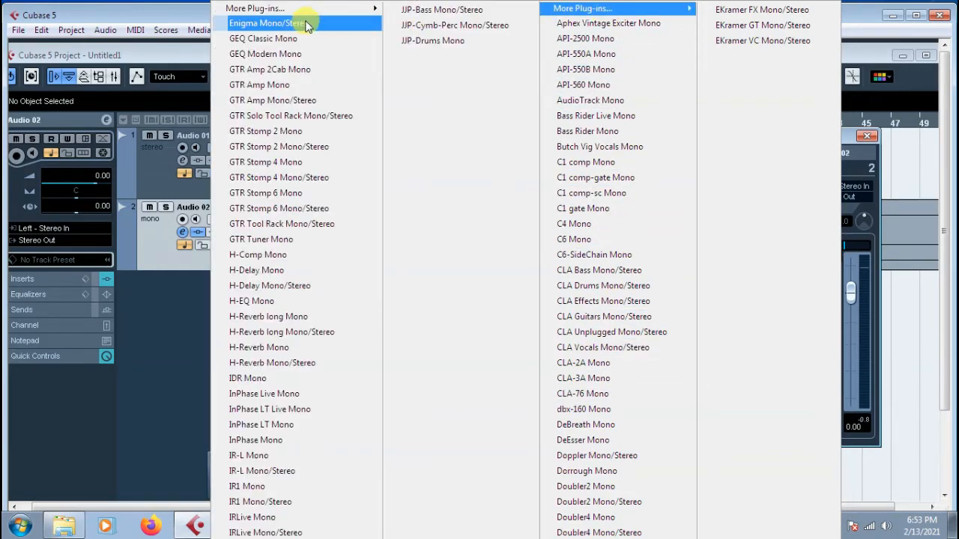
{"action": "mouse_move", "coordinate": [271, 15]}
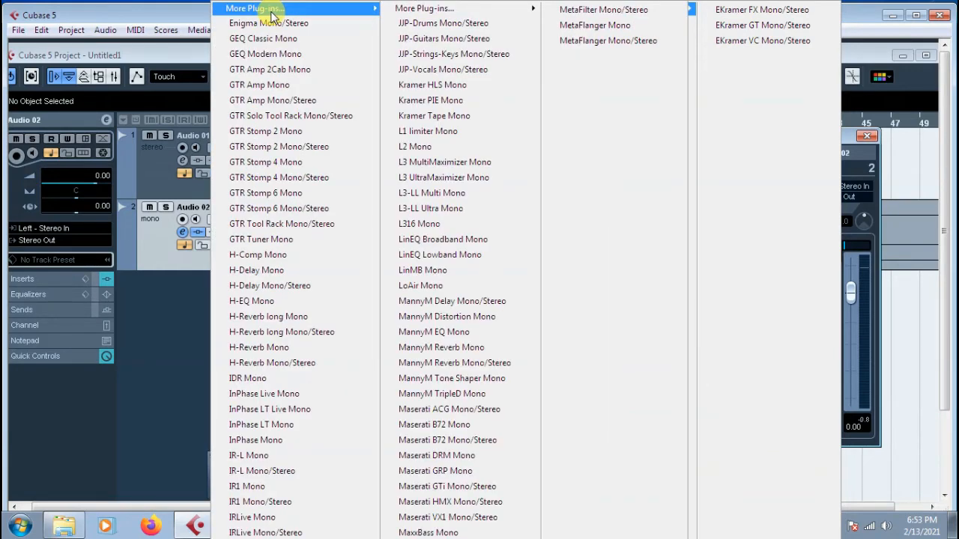
{"action": "mouse_move", "coordinate": [412, 9]}
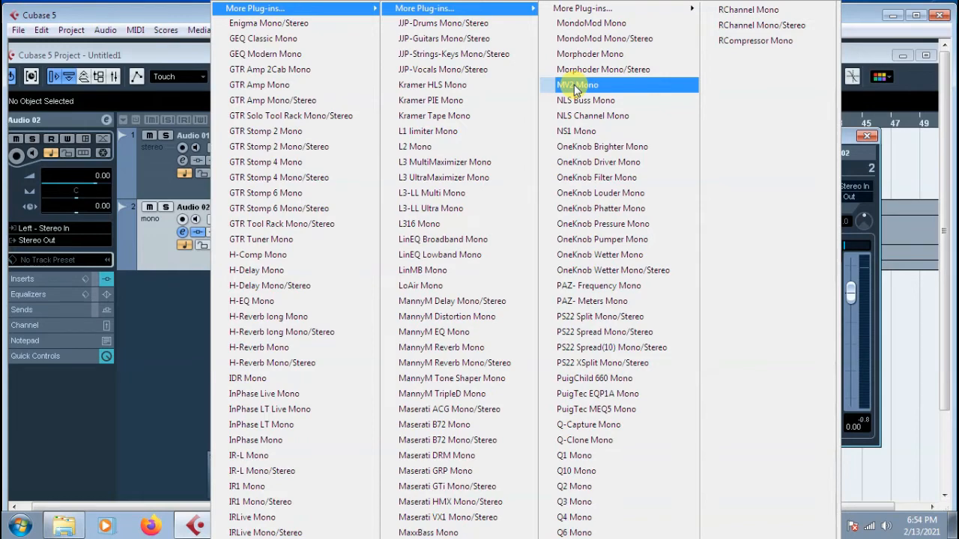
{"action": "left_click", "coordinate": [576, 85]}
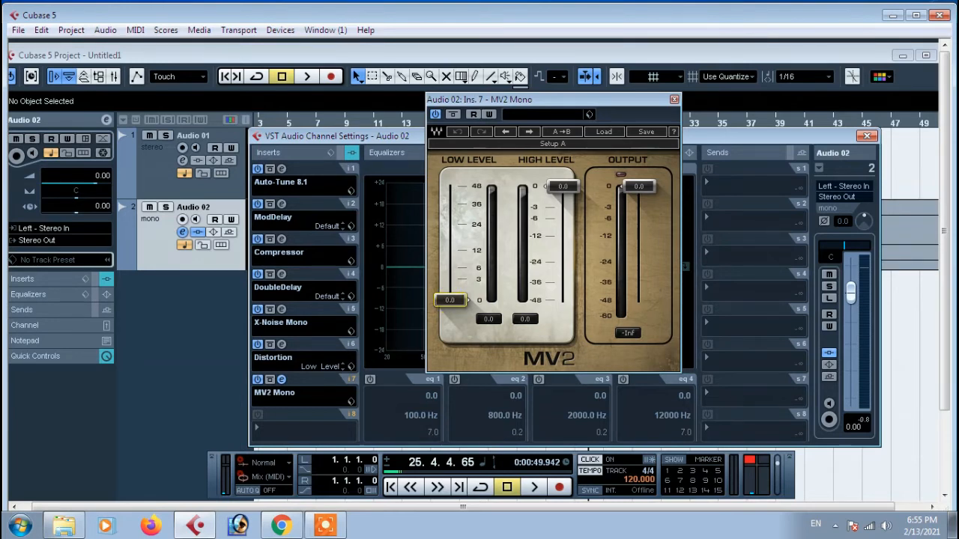
Raise MV2's low level to 5.8, checking the vocal by playback between adjustments.
{"action": "left_click_drag", "start_coordinate": [451, 303], "coordinate": [450, 277]}
{"action": "key", "text": "space"}
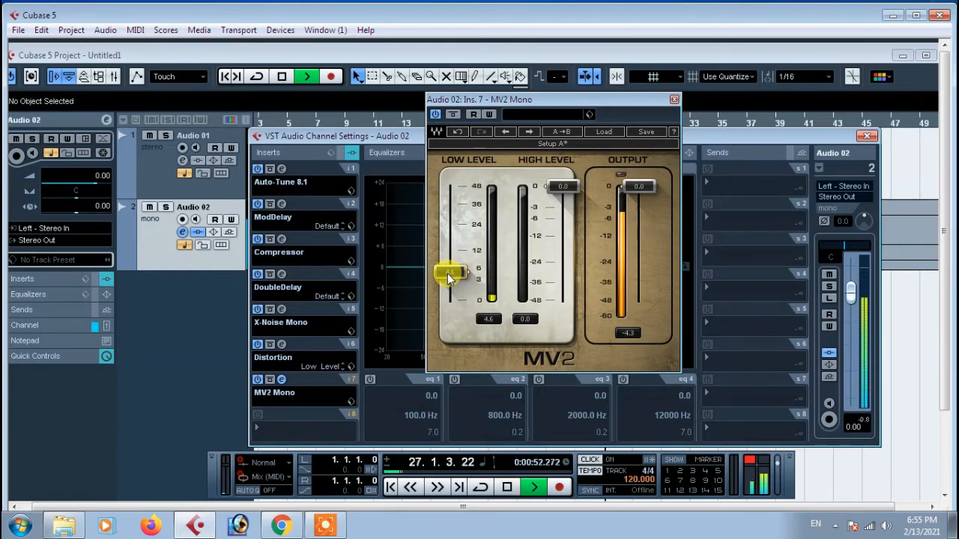
{"action": "key", "text": "space"}
{"action": "left_click_drag", "start_coordinate": [447, 273], "coordinate": [447, 267]}
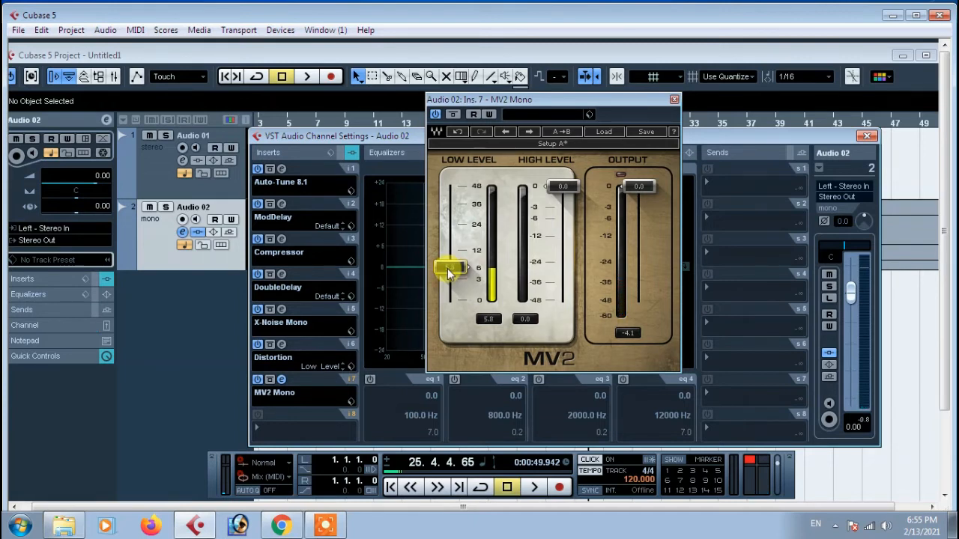
{"action": "key", "text": "space"}
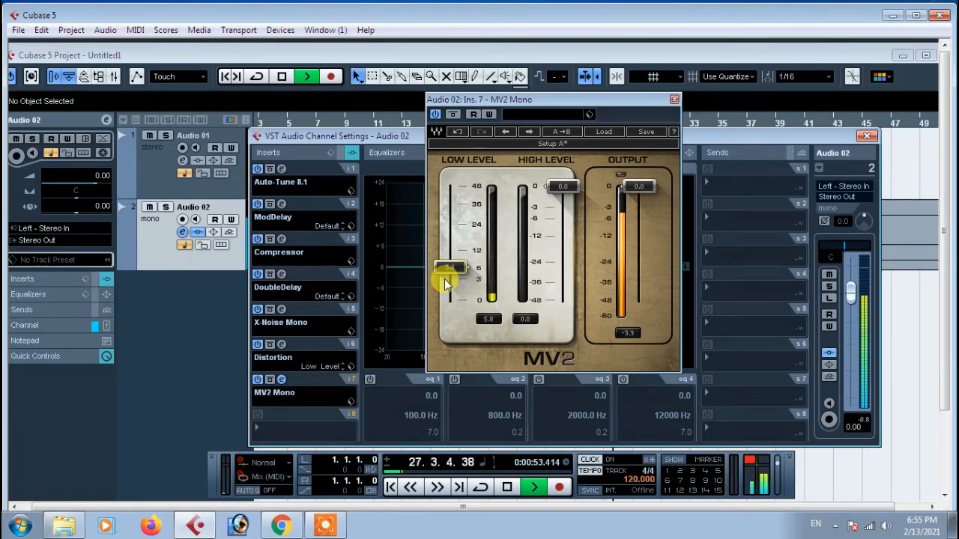
{"action": "key", "text": "space"}
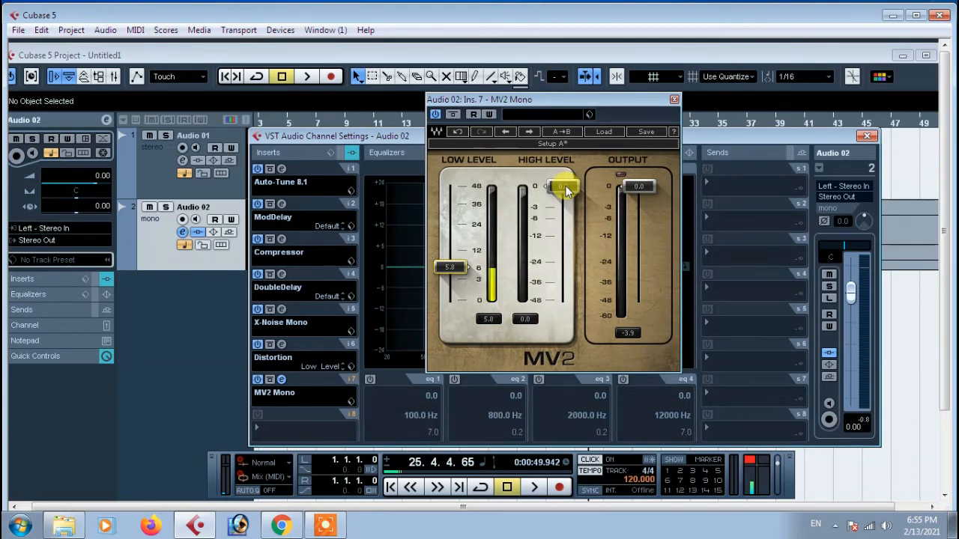
Try MV2's high level at its minimum during playback, and set it to -0.5.
{"action": "key", "text": "space"}
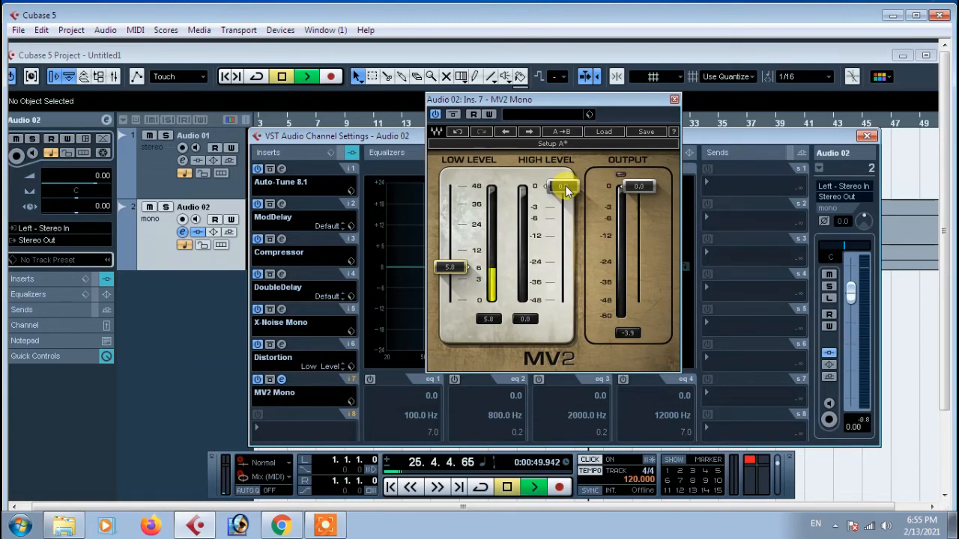
{"action": "left_click_drag", "start_coordinate": [562, 186], "coordinate": [562, 300]}
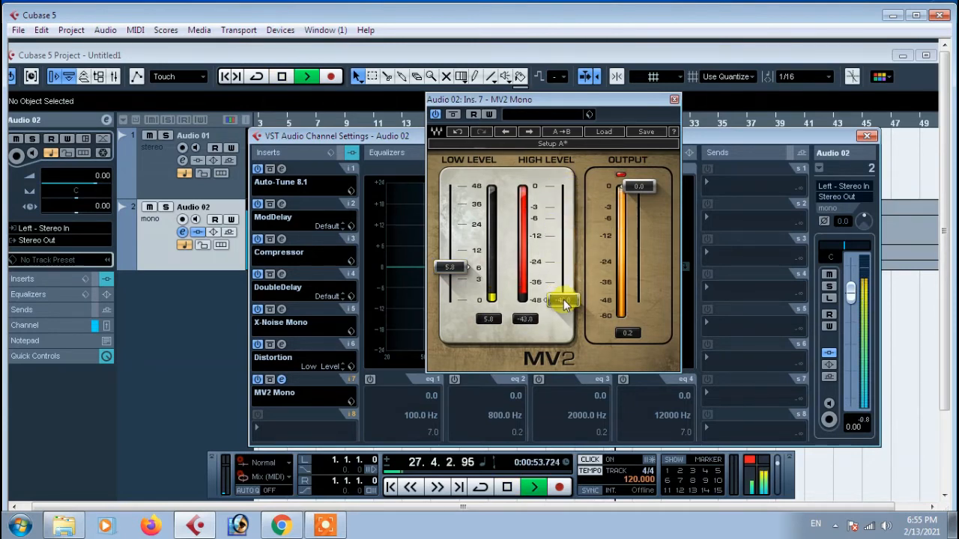
{"action": "key", "text": "space"}
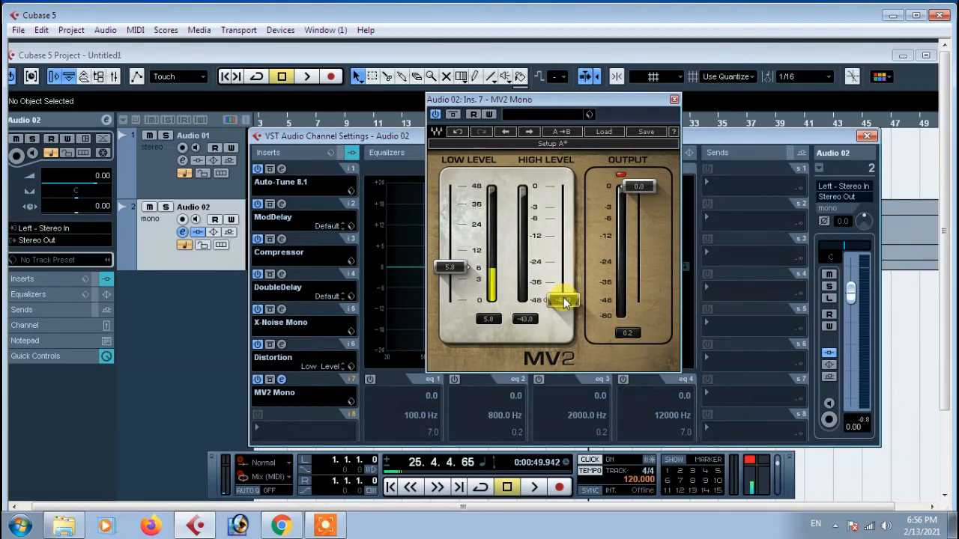
{"action": "key", "text": "space"}
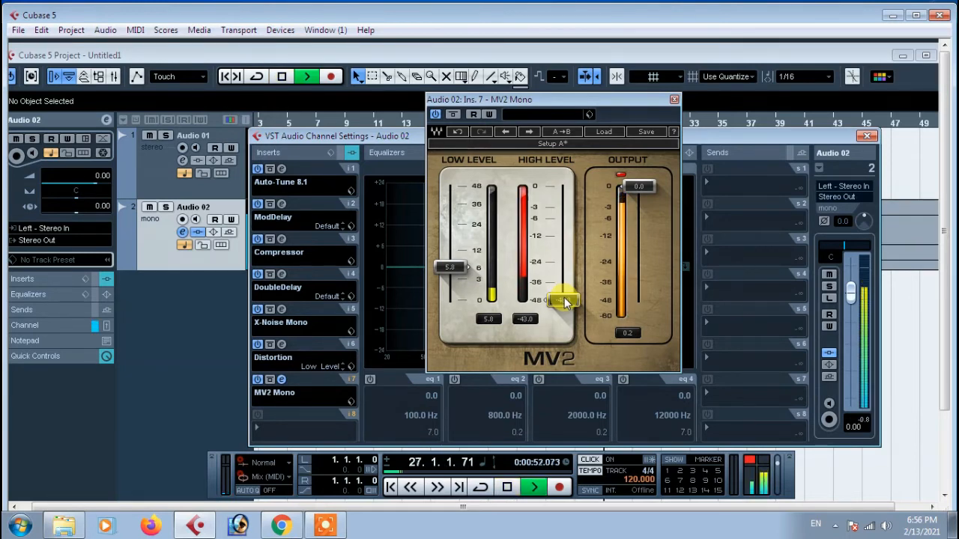
{"action": "key", "text": "space"}
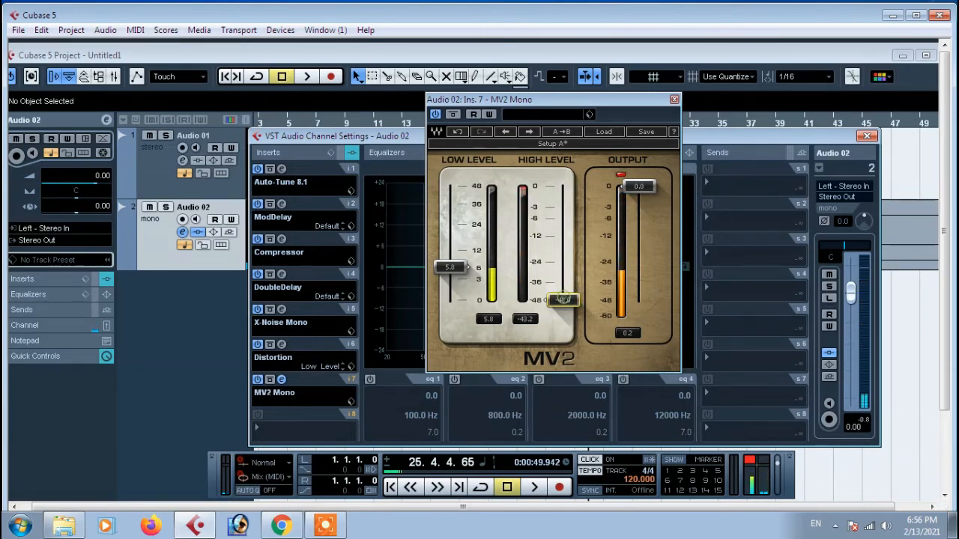
{"action": "left_click_drag", "start_coordinate": [566, 302], "coordinate": [563, 193]}
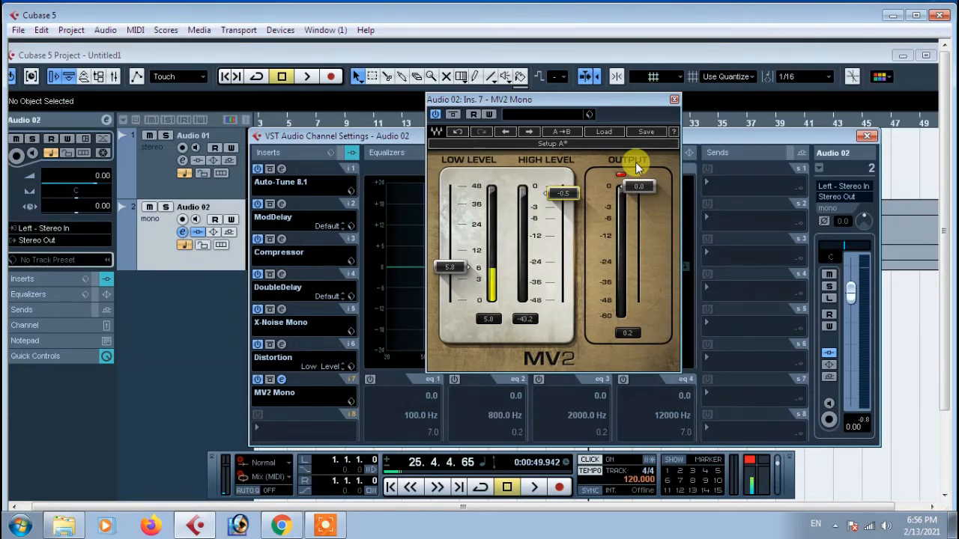
Try a lower MV2 output level during playback, and set the output to -0.5.
{"action": "key", "text": "space"}
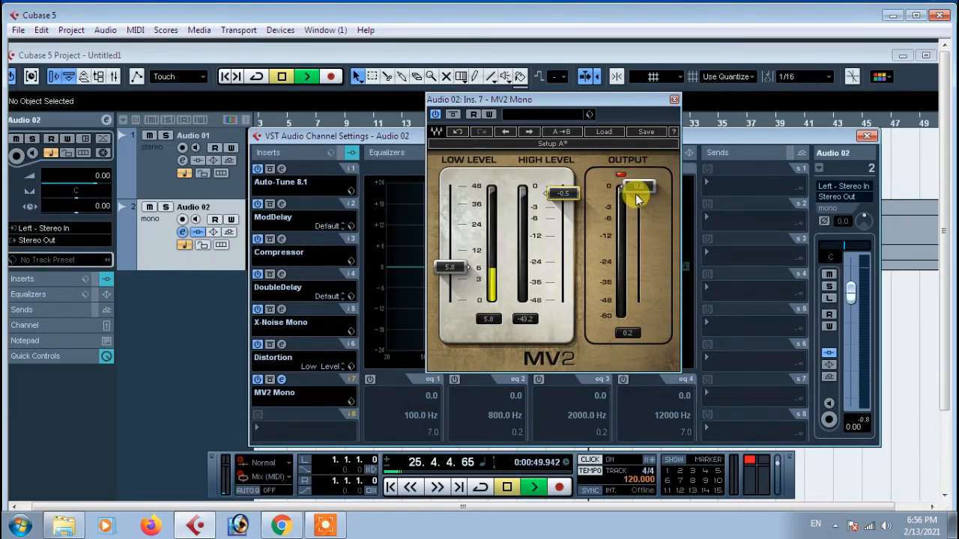
{"action": "mouse_move", "coordinate": [637, 188]}
{"action": "left_mouse_down"}
{"action": "mouse_move", "coordinate": [637, 288]}
{"action": "mouse_move", "coordinate": [639, 204]}
{"action": "left_mouse_up"}
{"action": "key", "text": "space"}
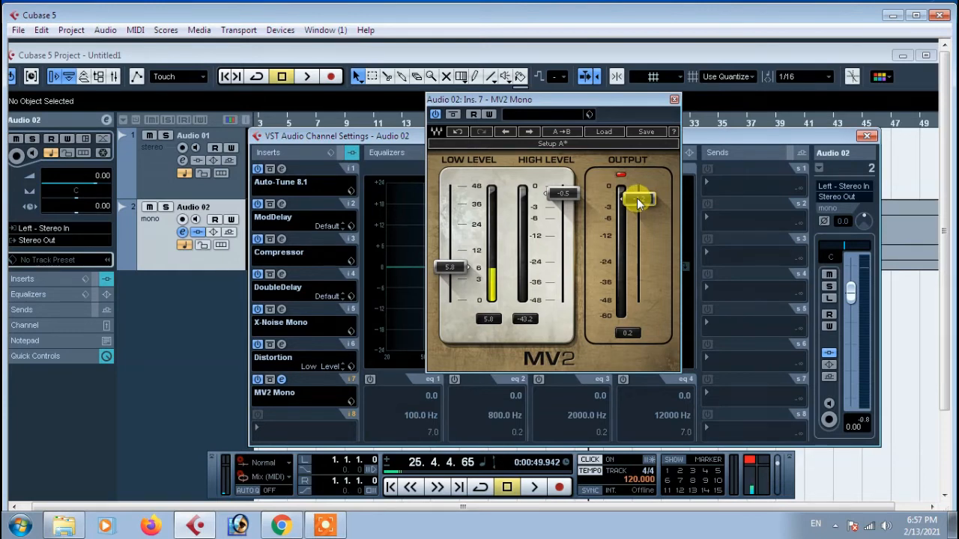
{"action": "left_click_drag", "start_coordinate": [638, 204], "coordinate": [638, 193]}
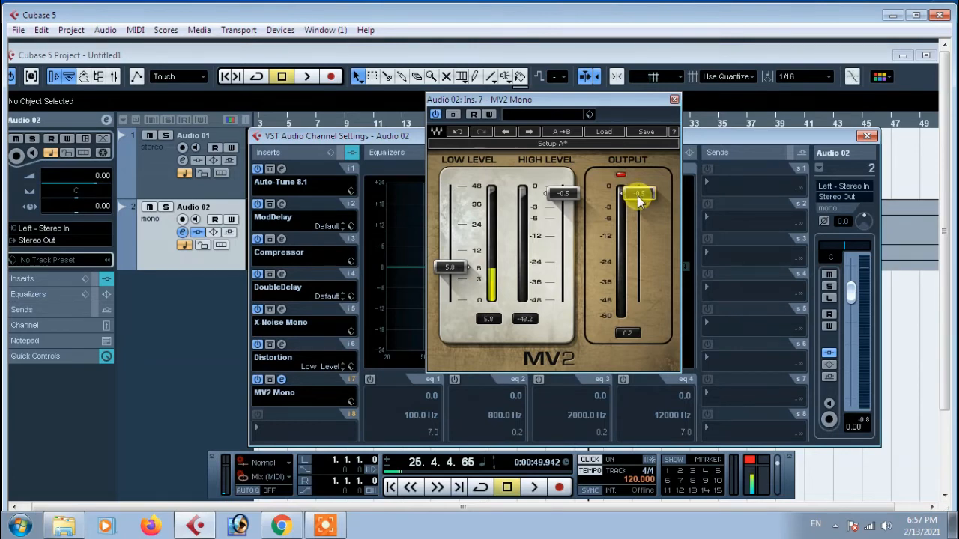
Play the vocal through MV2, reset its output clip indicator, and restart playback of the passage.
{"action": "key", "text": "space"}
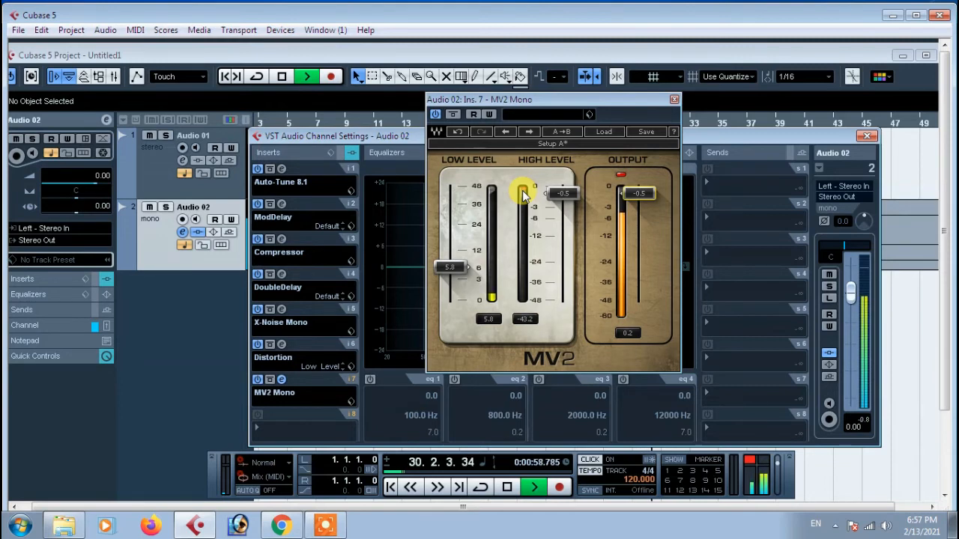
{"action": "left_click", "coordinate": [620, 175]}
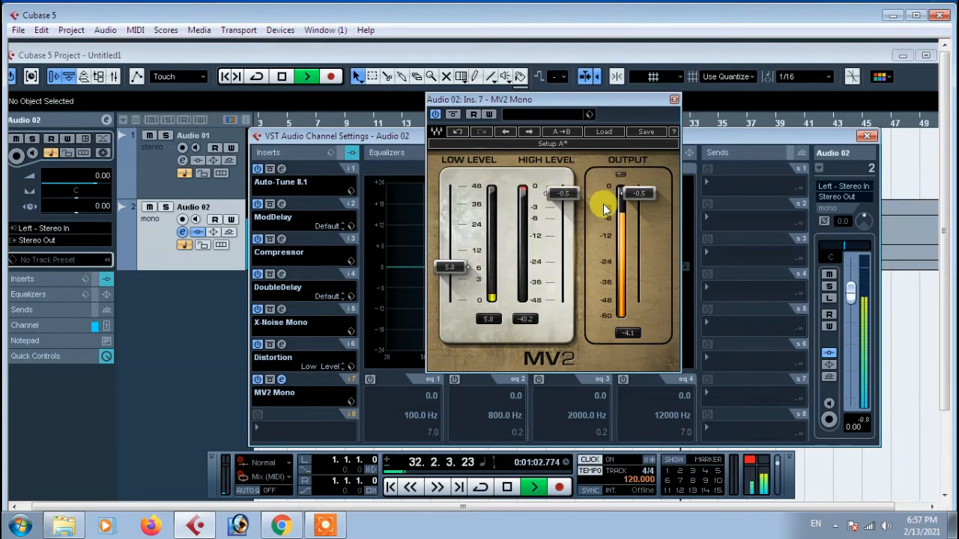
{"action": "key", "text": "space"}
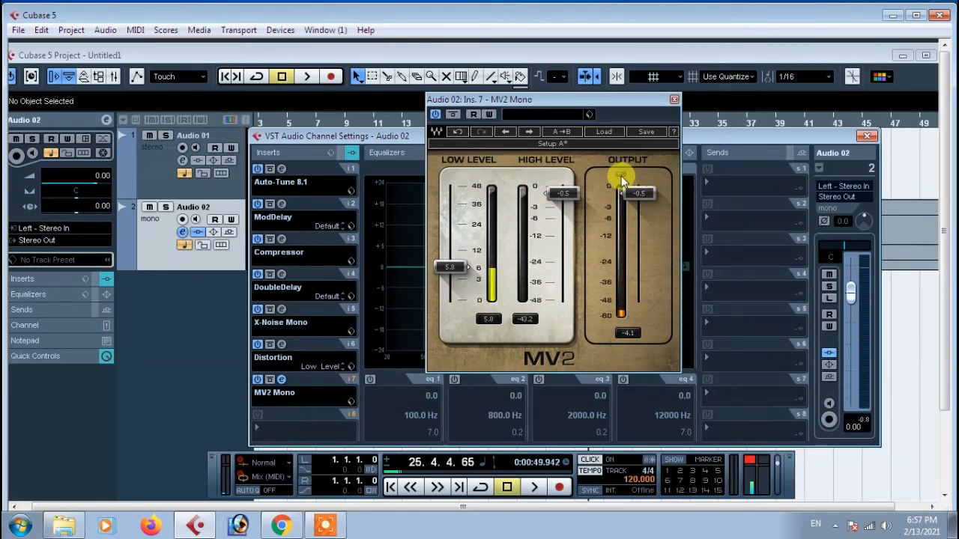
{"action": "key", "text": "space"}
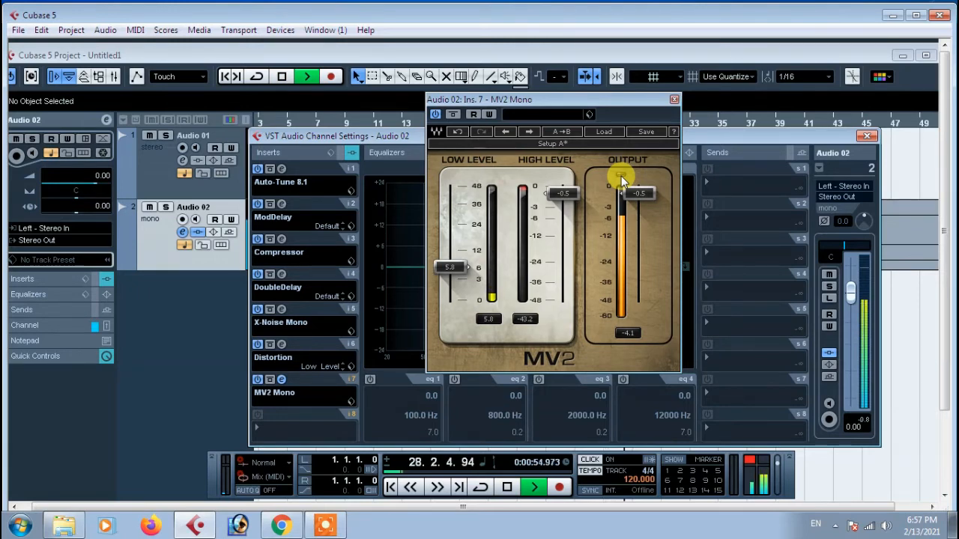
Stop playback and close the MV2 plug-in window.
{"action": "key", "text": "space"}
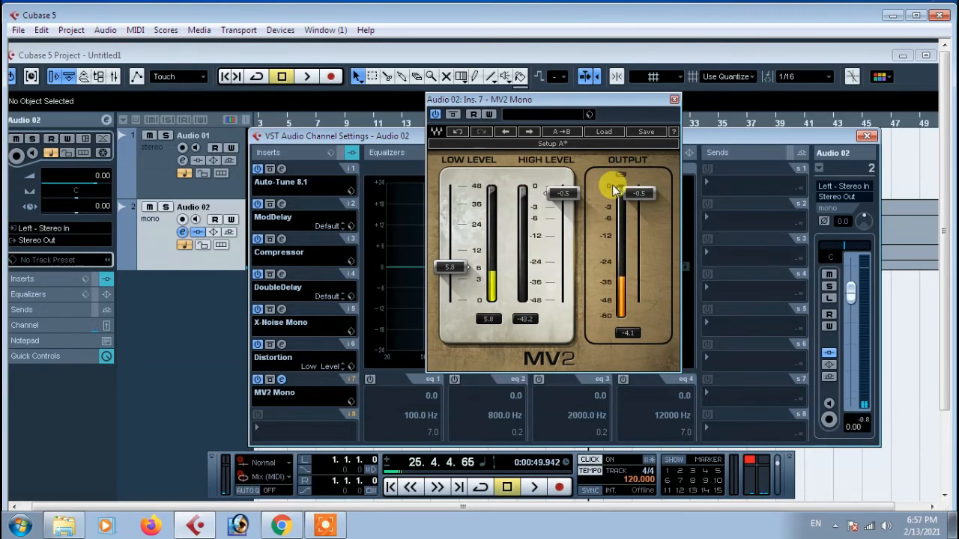
{"action": "left_click", "coordinate": [674, 98]}
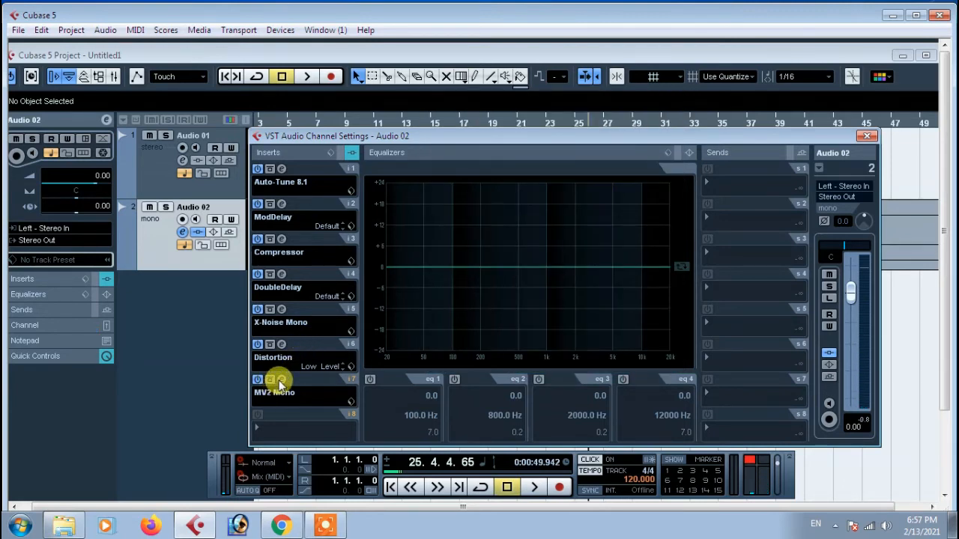
{"action": "left_click", "coordinate": [284, 254]}
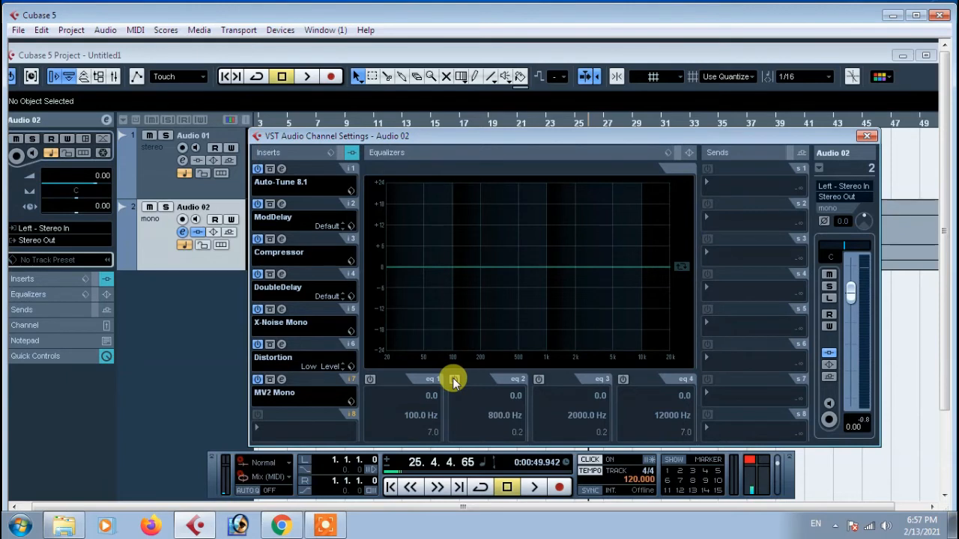
Enable all four EQ bands on the Audio 02 channel and load the kk1 equalizer preset.
{"action": "left_click", "coordinate": [370, 380]}
{"action": "left_click", "coordinate": [454, 379]}
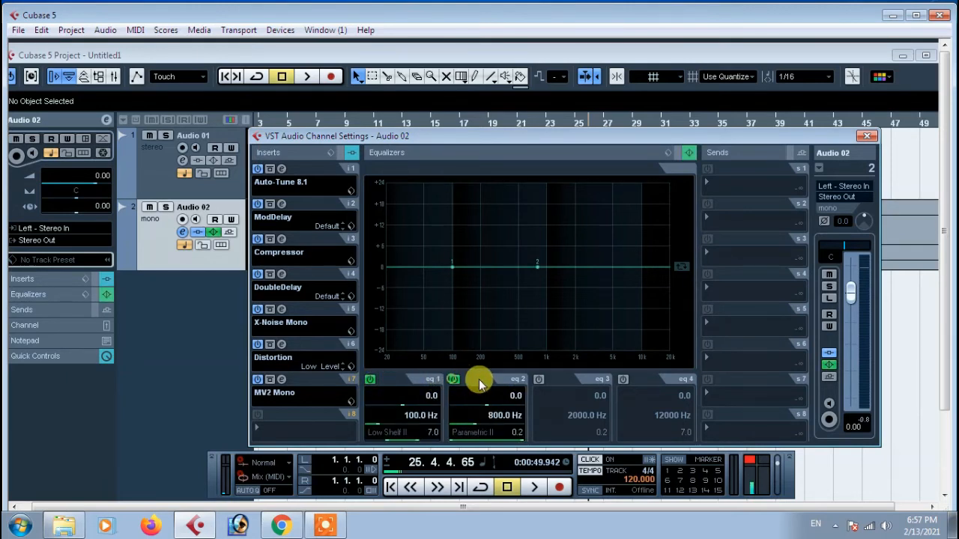
{"action": "left_click", "coordinate": [538, 379]}
{"action": "left_click", "coordinate": [624, 379]}
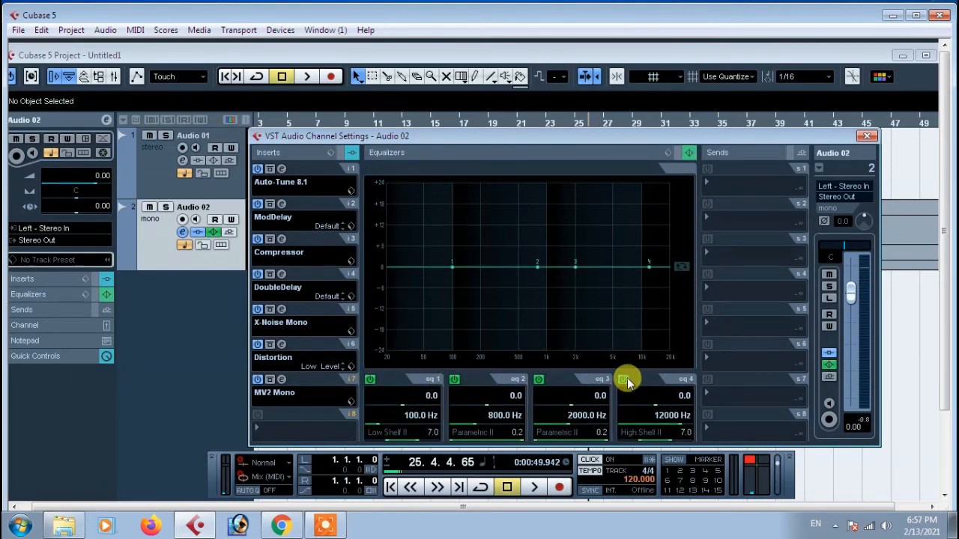
{"action": "left_click", "coordinate": [669, 153]}
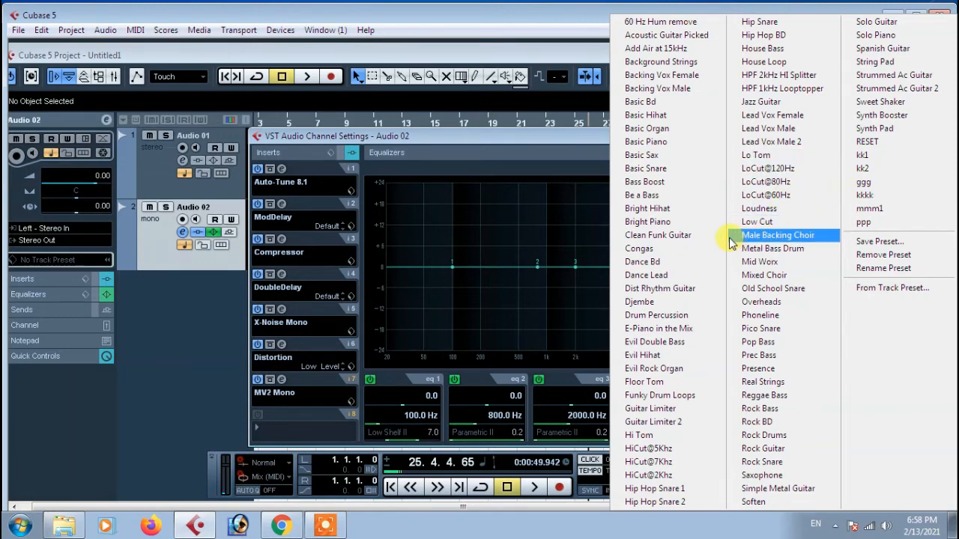
{"action": "left_click", "coordinate": [863, 156]}
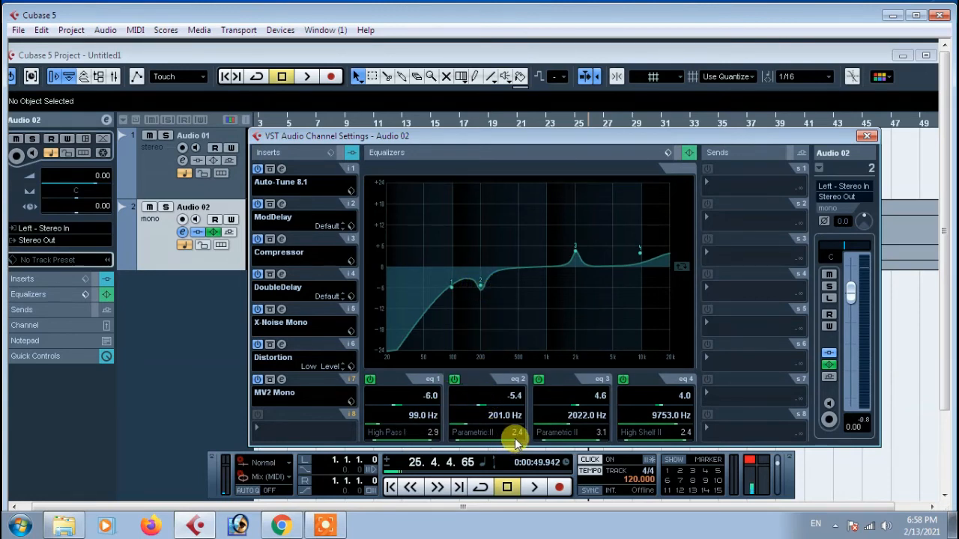
Set EQ band 2 to -6.4 gain with Q 3.8 and band 3's Q to 4.1, checking the vocal by playback.
{"action": "key", "text": "space"}
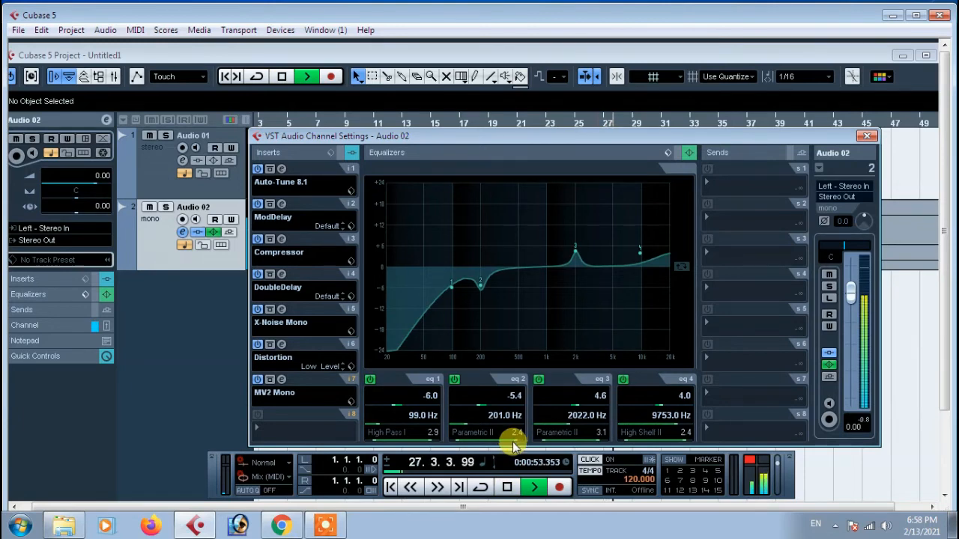
{"action": "key", "text": "space"}
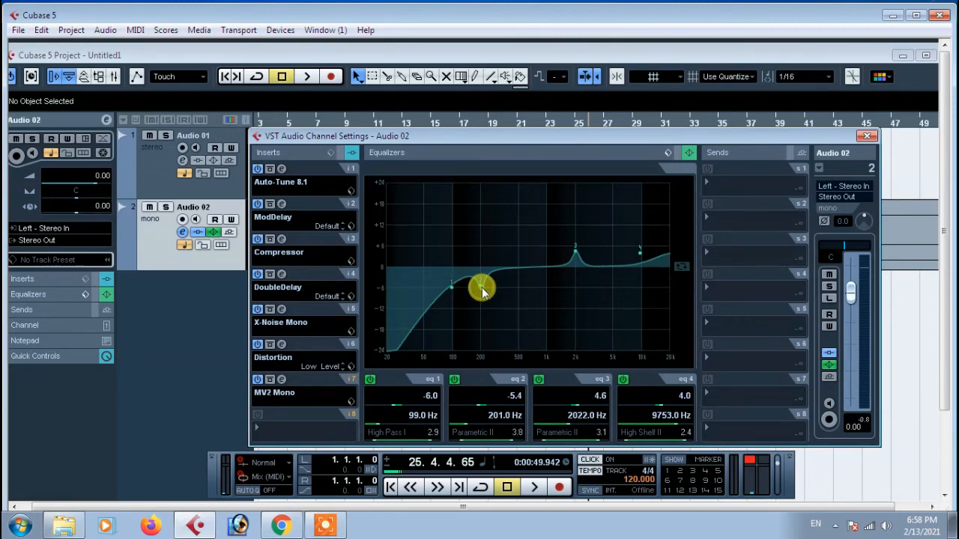
{"action": "left_click_drag", "start_coordinate": [482, 292], "coordinate": [483, 294]}
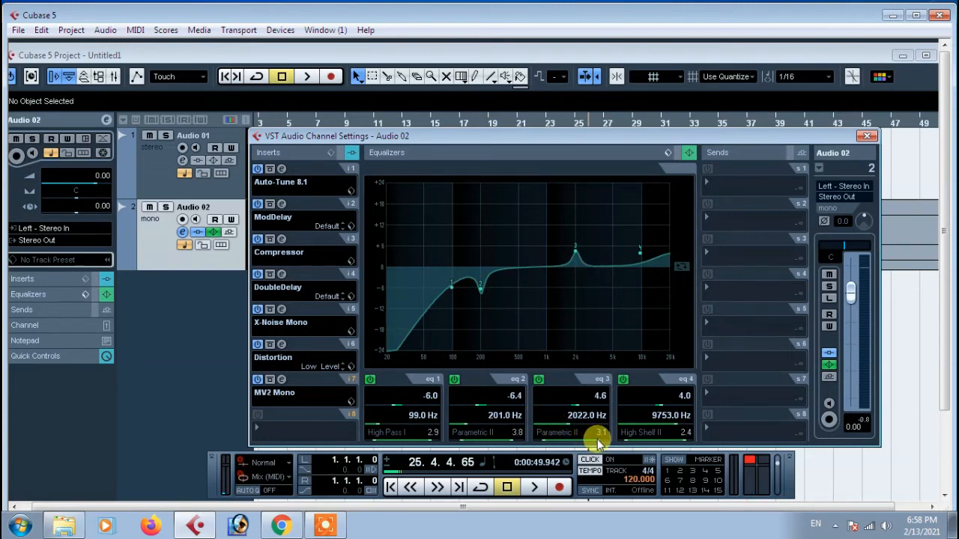
{"action": "left_click_drag", "start_coordinate": [598, 442], "coordinate": [593, 437]}
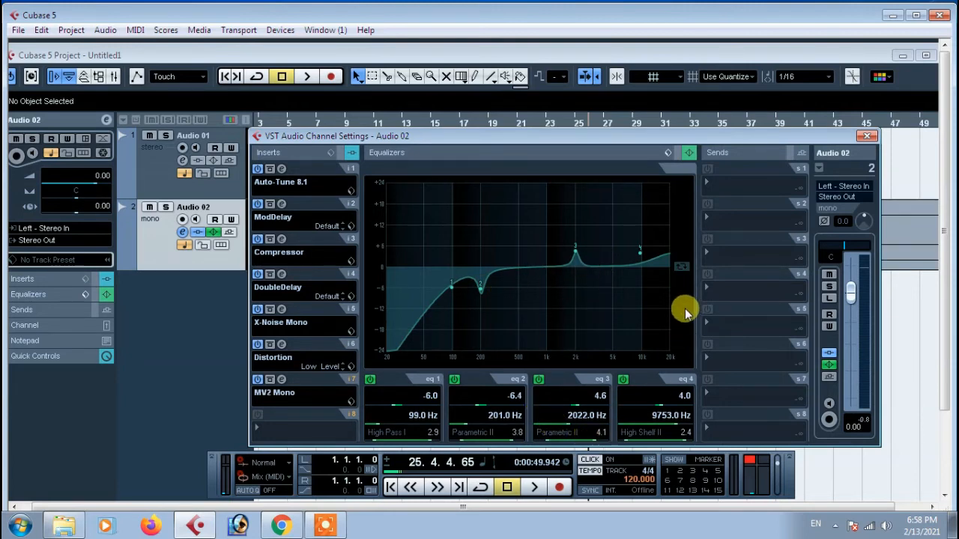
{"action": "key", "text": "space"}
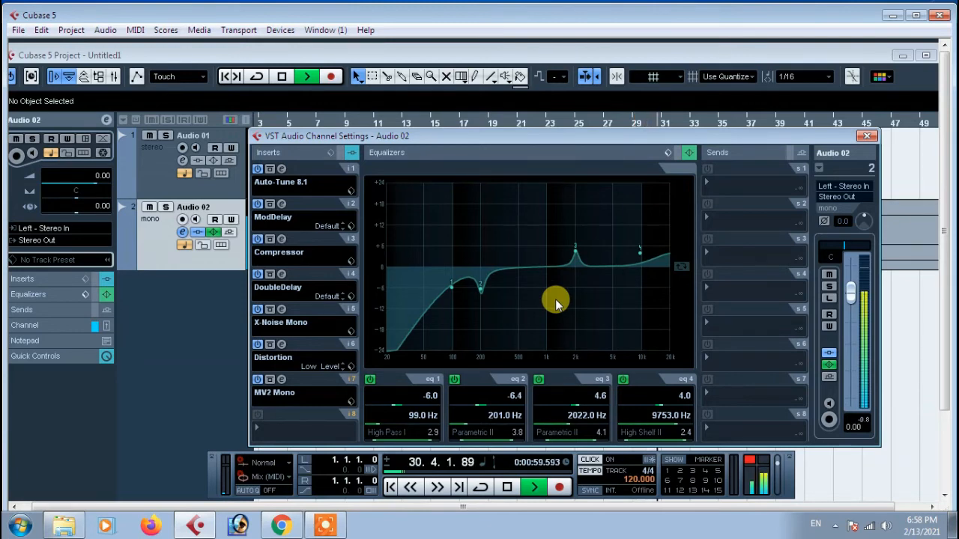
{"action": "key", "text": "space"}
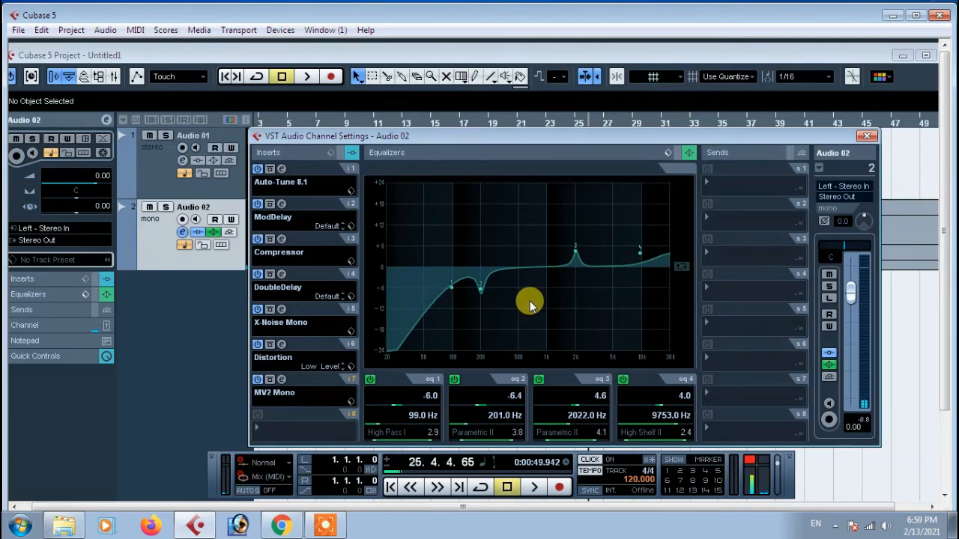
Close the channel settings and add a stereo FX channel track with the MonoDelay effect.
{"action": "left_click", "coordinate": [868, 138]}
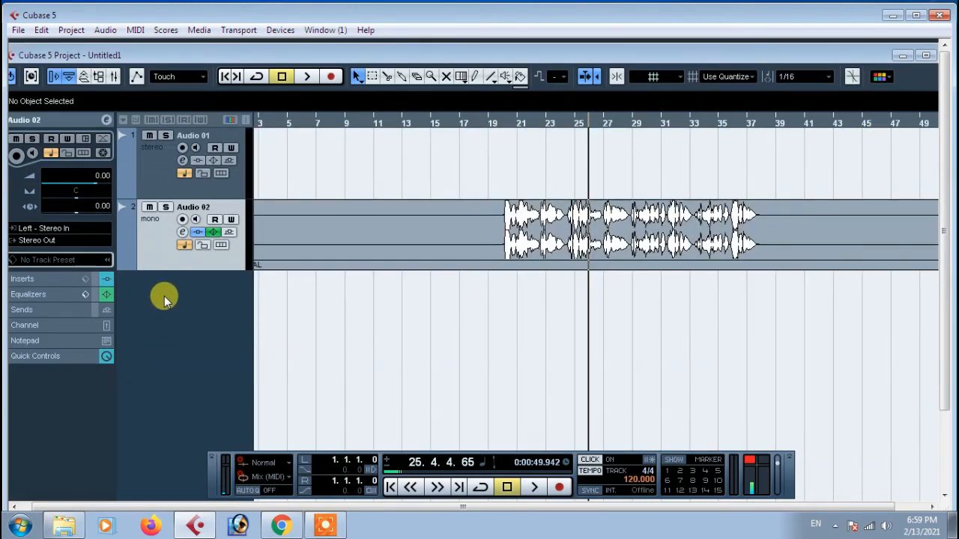
{"action": "key", "text": "g"}
{"action": "key", "text": "g"}
{"action": "key", "text": "g"}
{"action": "key", "text": "g"}
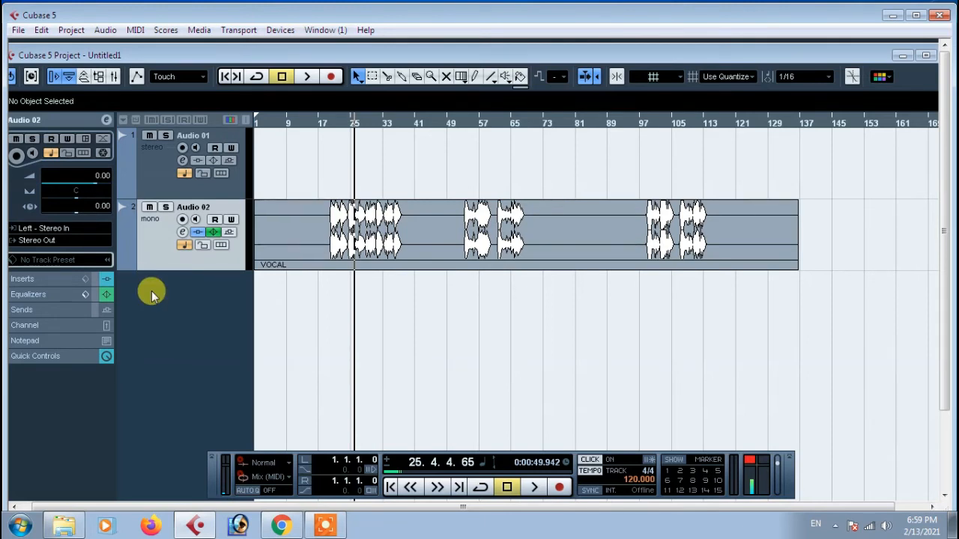
{"action": "right_click", "coordinate": [150, 291]}
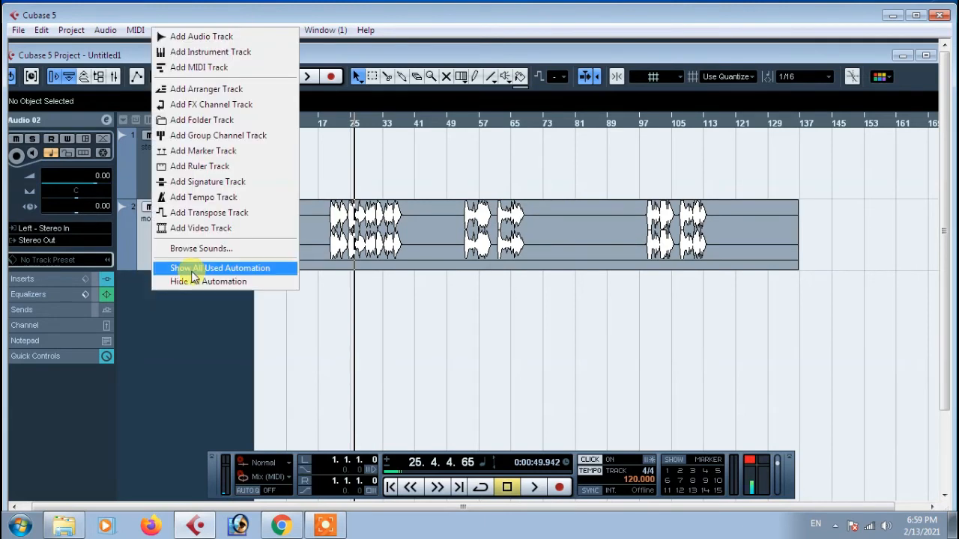
{"action": "left_click", "coordinate": [214, 111]}
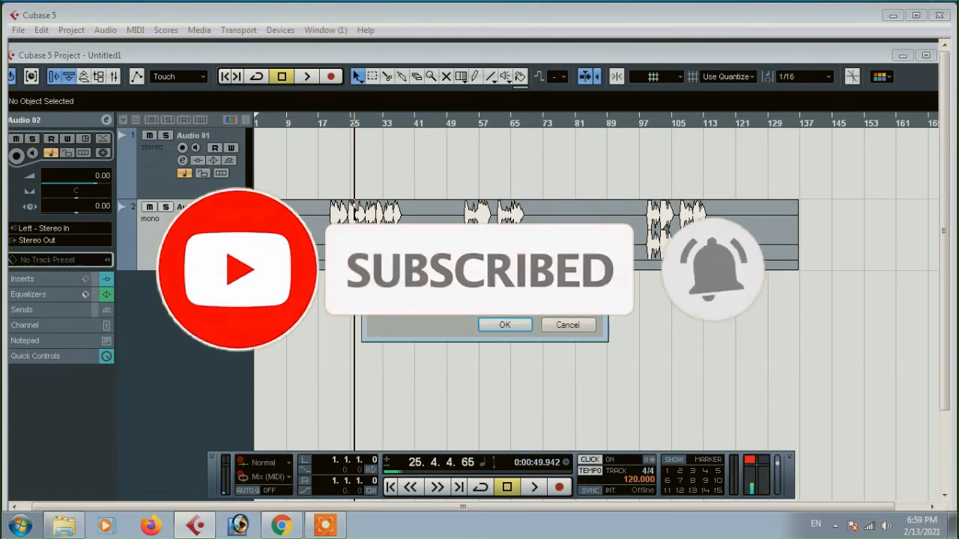
{"action": "left_click", "coordinate": [505, 271]}
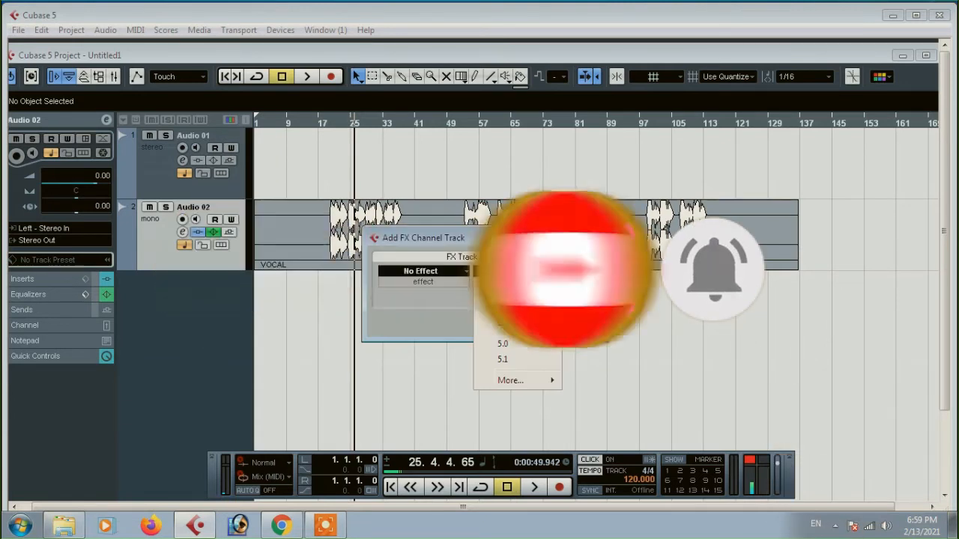
{"action": "left_click", "coordinate": [512, 302]}
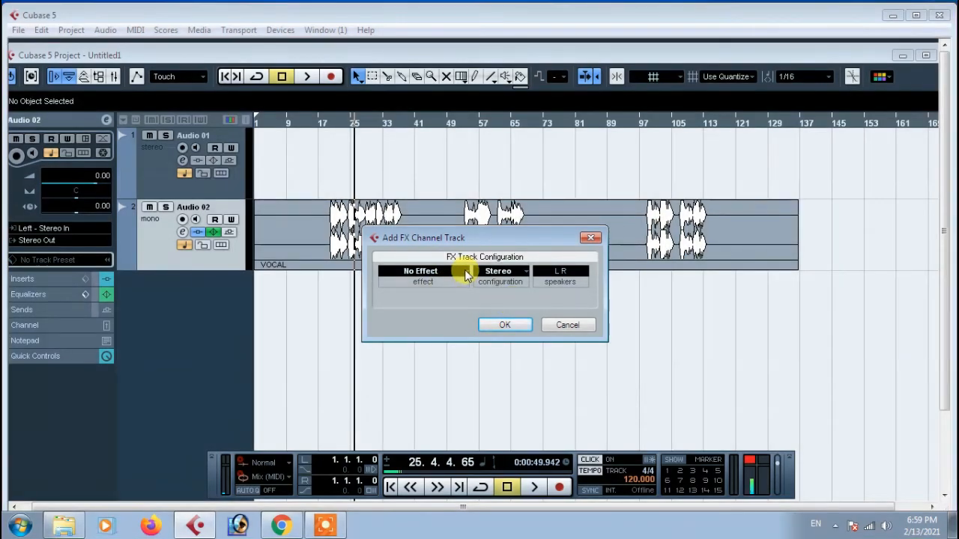
{"action": "left_click", "coordinate": [466, 276]}
{"action": "mouse_move", "coordinate": [437, 233]}
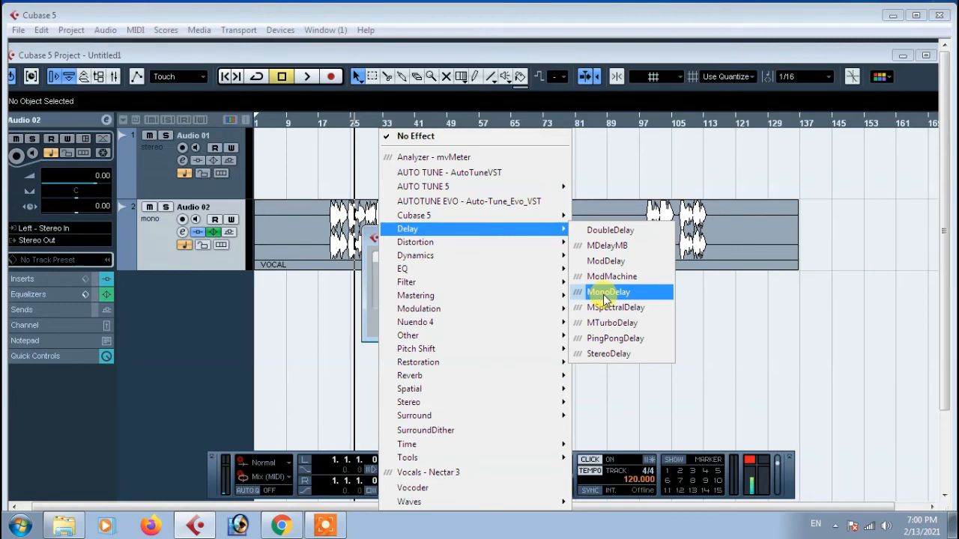
{"action": "left_click", "coordinate": [605, 298]}
{"action": "left_click", "coordinate": [496, 323]}
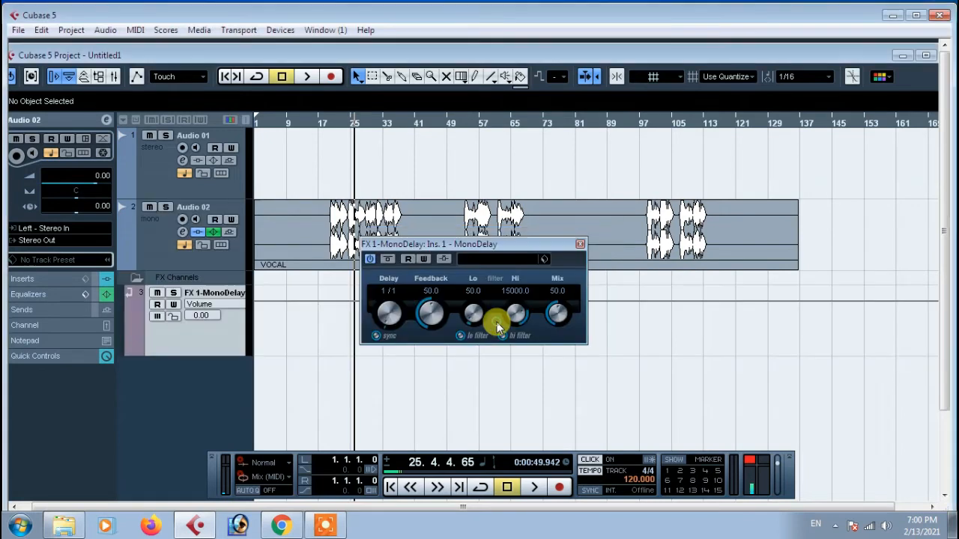
Load the Delay 4 U2 preset in MonoDelay and close the plug-in window.
{"action": "left_click", "coordinate": [541, 260]}
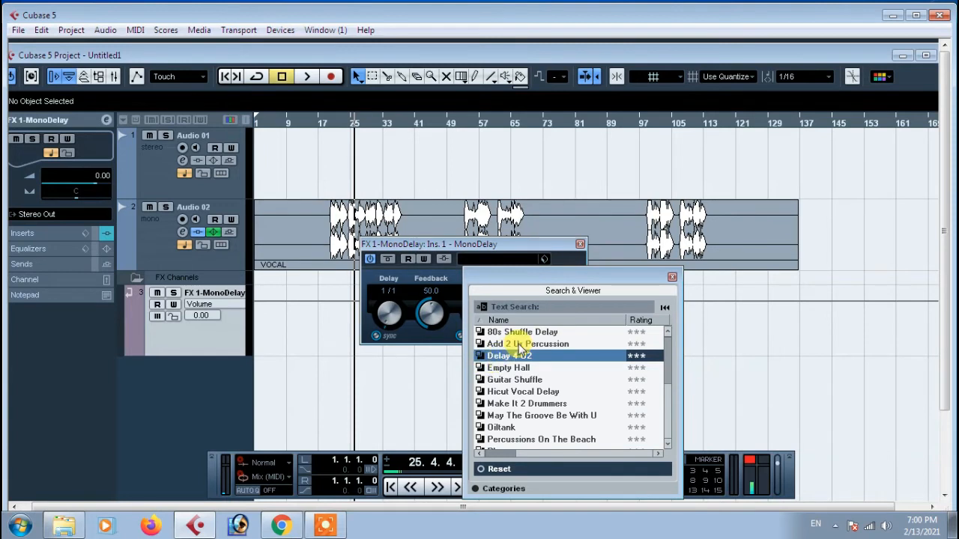
{"action": "scroll", "coordinate": [519, 349], "scroll_direction": "down", "scroll_amount": 4}
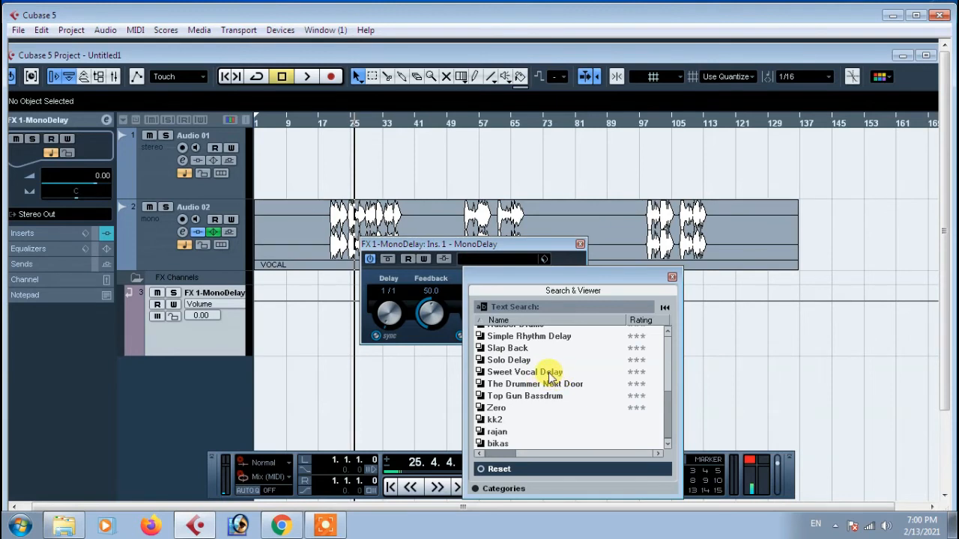
{"action": "scroll", "coordinate": [550, 374], "scroll_direction": "up", "scroll_amount": 1}
{"action": "scroll", "coordinate": [551, 377], "scroll_direction": "up", "scroll_amount": 5}
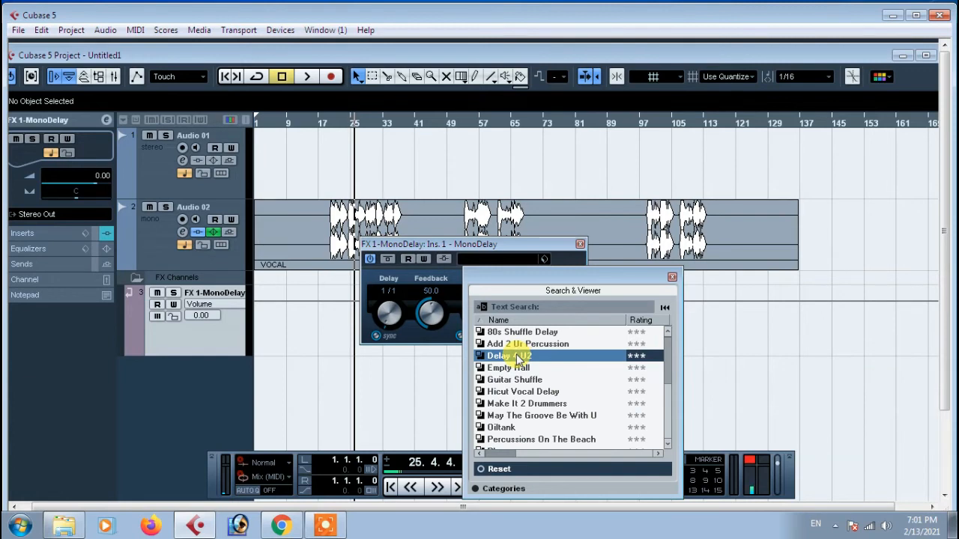
{"action": "double_click", "coordinate": [517, 357]}
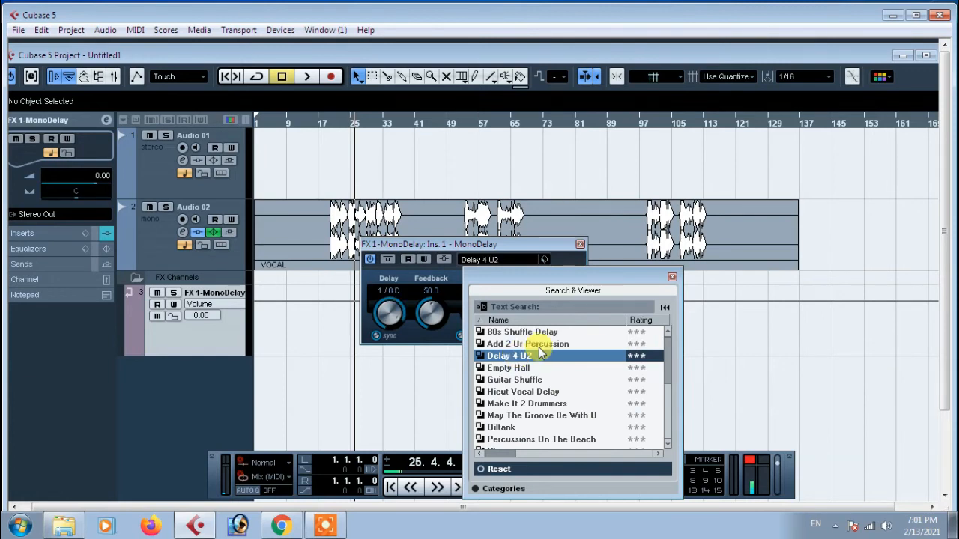
{"action": "left_click", "coordinate": [672, 279]}
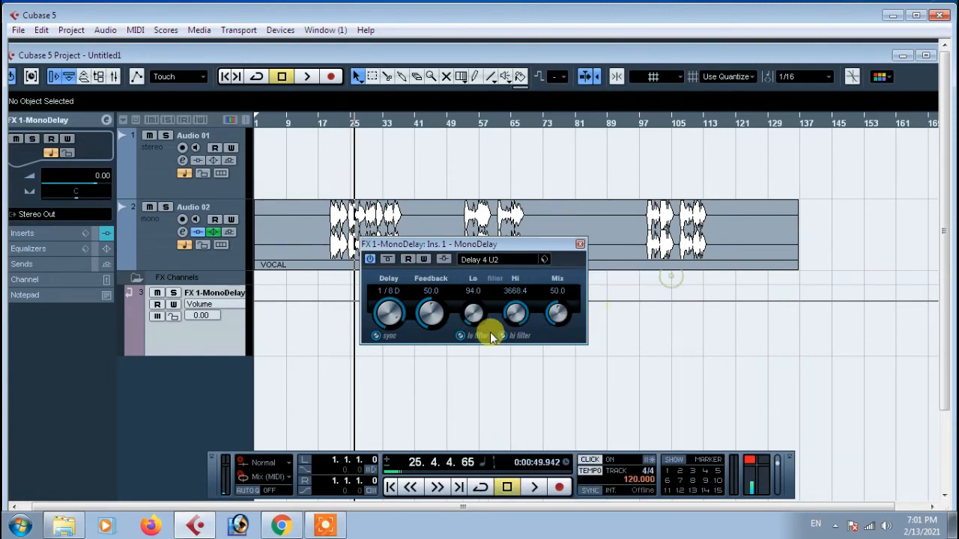
{"action": "left_click", "coordinate": [580, 244]}
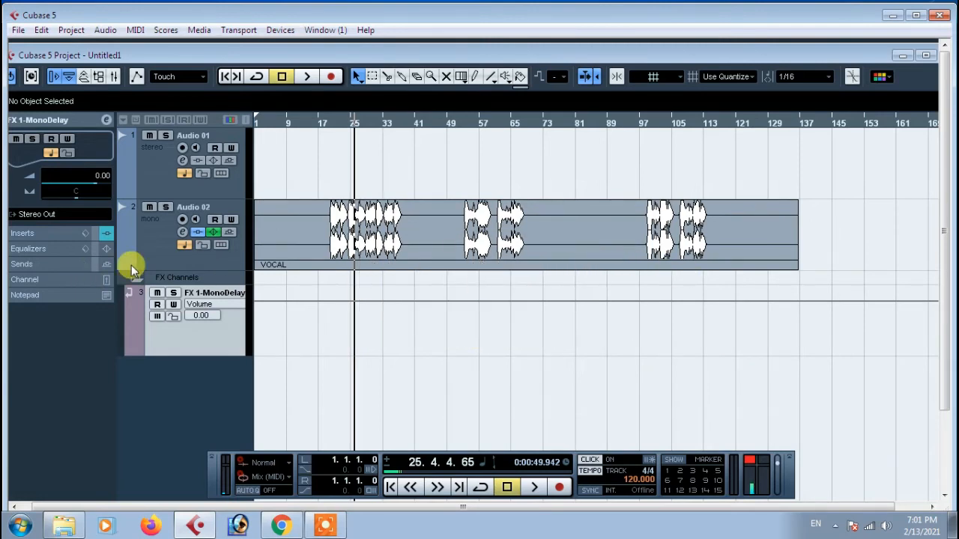
Route Audio 02's first send to Stereo Out and activate the send.
{"action": "left_click", "coordinate": [184, 234]}
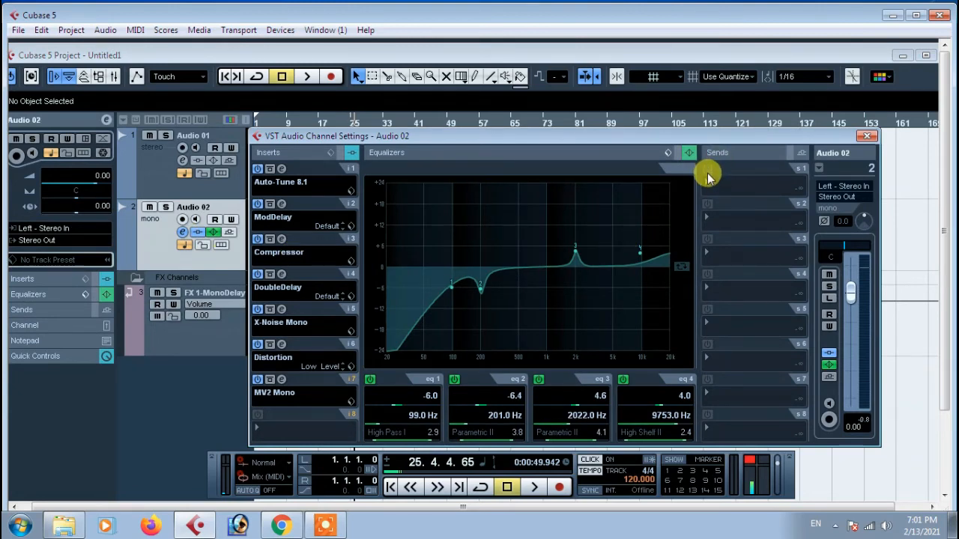
{"action": "left_click", "coordinate": [707, 182]}
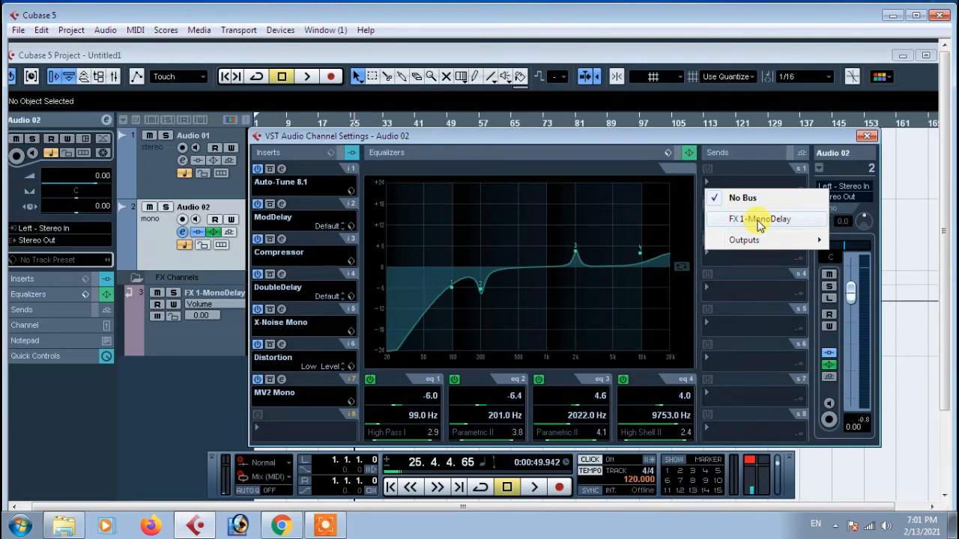
{"action": "mouse_move", "coordinate": [758, 240]}
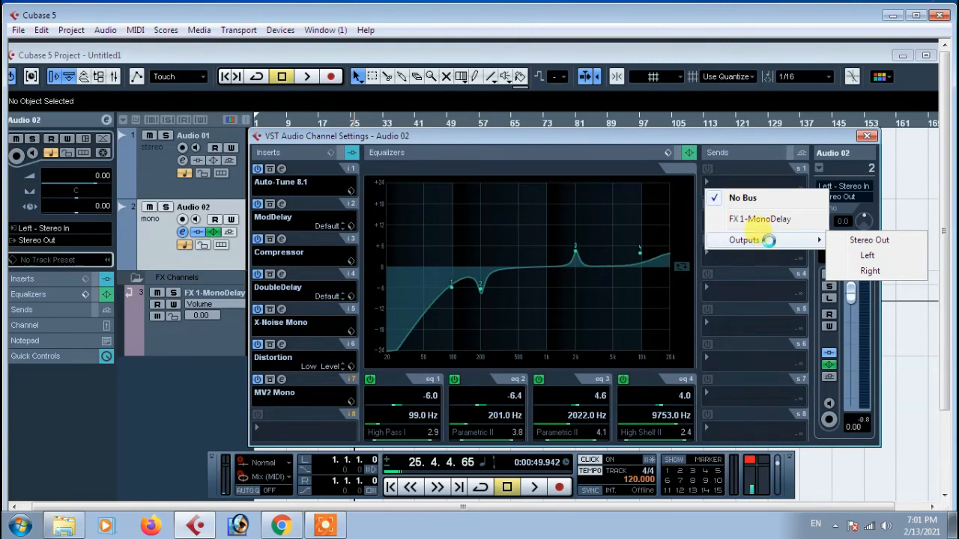
{"action": "left_click", "coordinate": [863, 241]}
{"action": "left_click", "coordinate": [708, 169]}
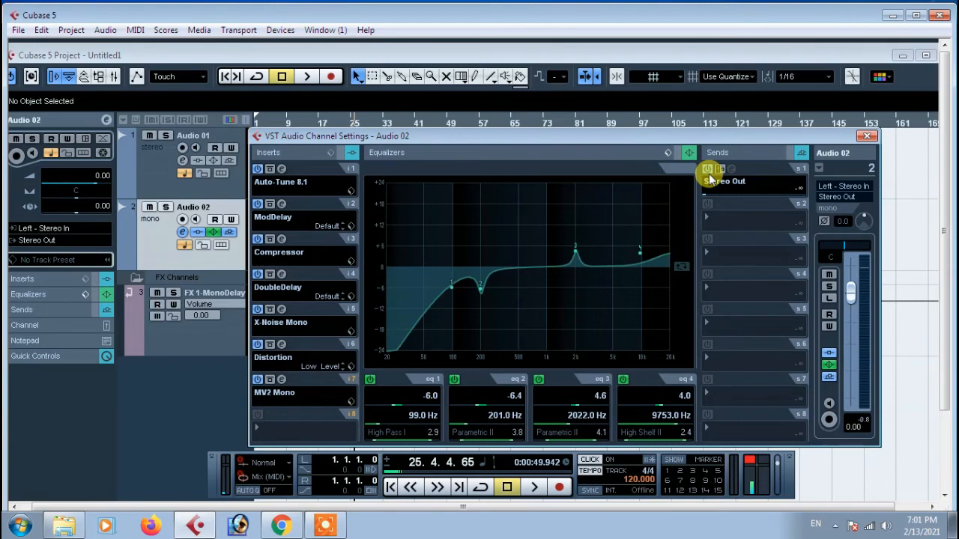
Try the Stereo Out send at -13.72 during playback, and set its level to -15.11.
{"action": "key", "text": "space"}
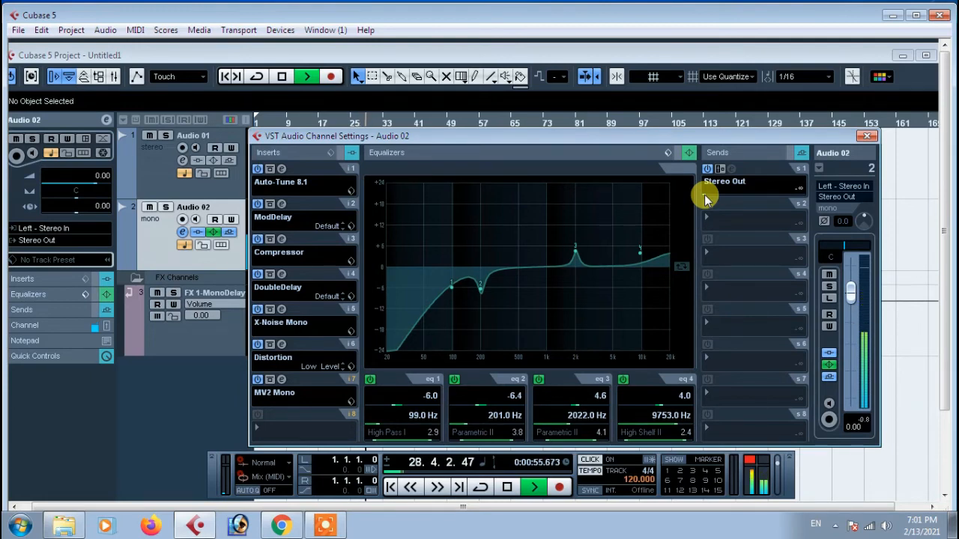
{"action": "left_click", "coordinate": [707, 197]}
{"action": "left_click_drag", "start_coordinate": [712, 197], "coordinate": [741, 200]}
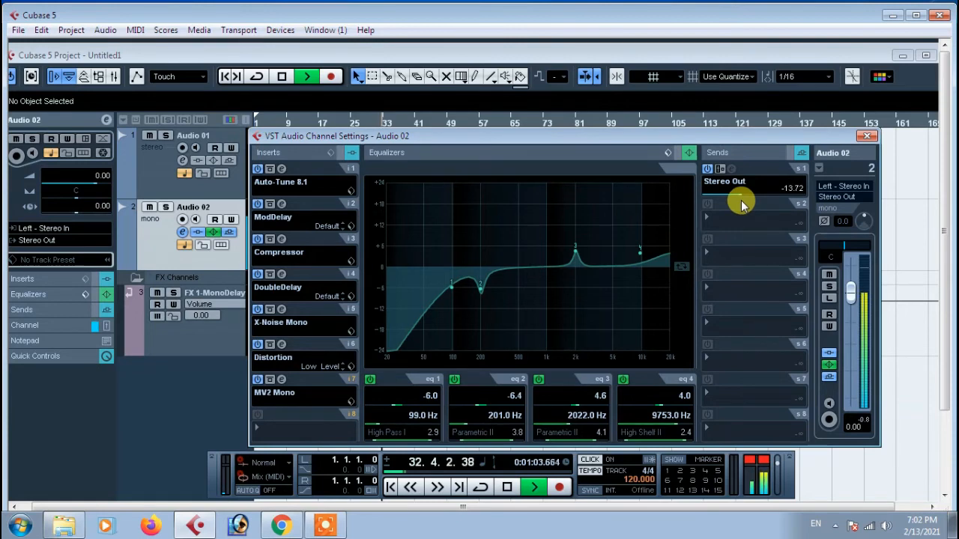
{"action": "key", "text": "space"}
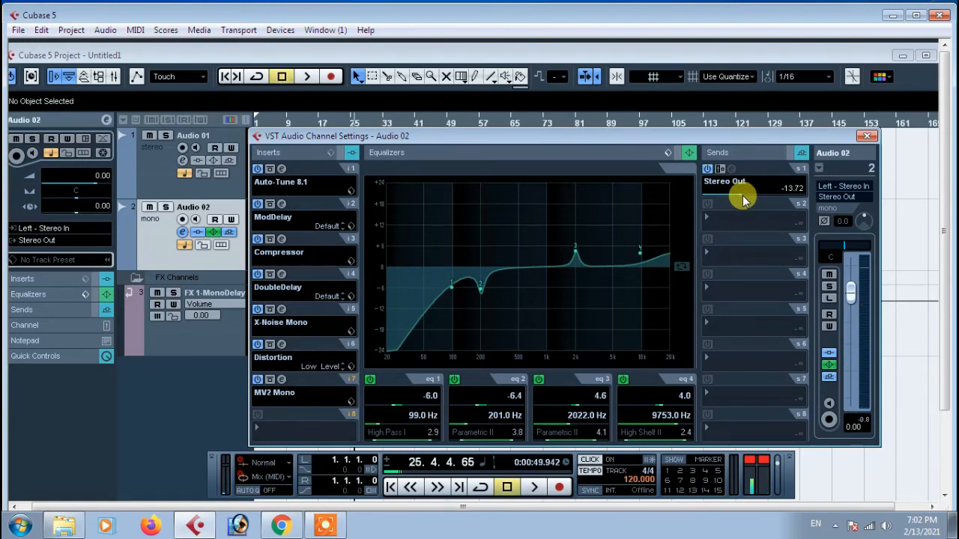
{"action": "left_click_drag", "start_coordinate": [743, 199], "coordinate": [739, 197]}
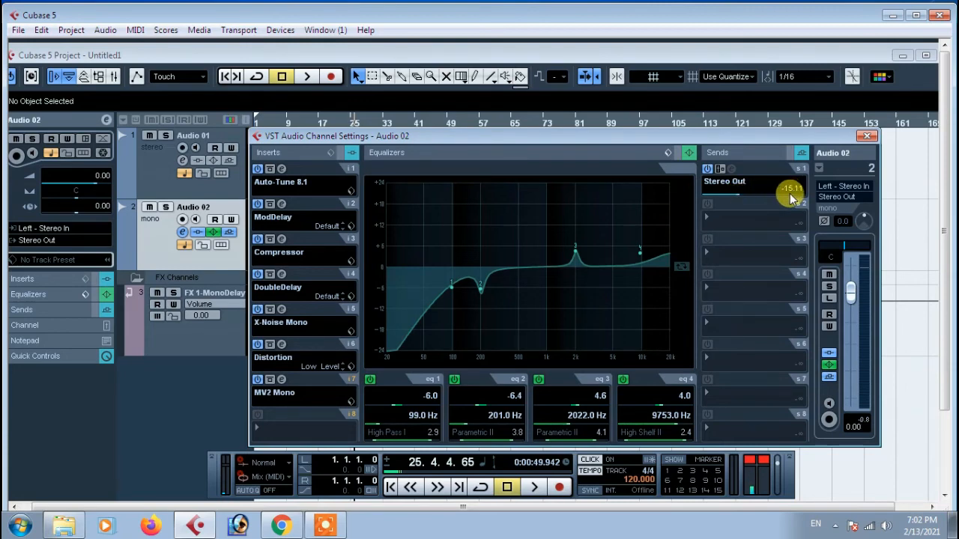
Route Audio 02's second send to FX 1-MonoDelay, activate it and set its level to -17.85, checking by playback.
{"action": "left_click", "coordinate": [708, 218]}
{"action": "left_click", "coordinate": [743, 253]}
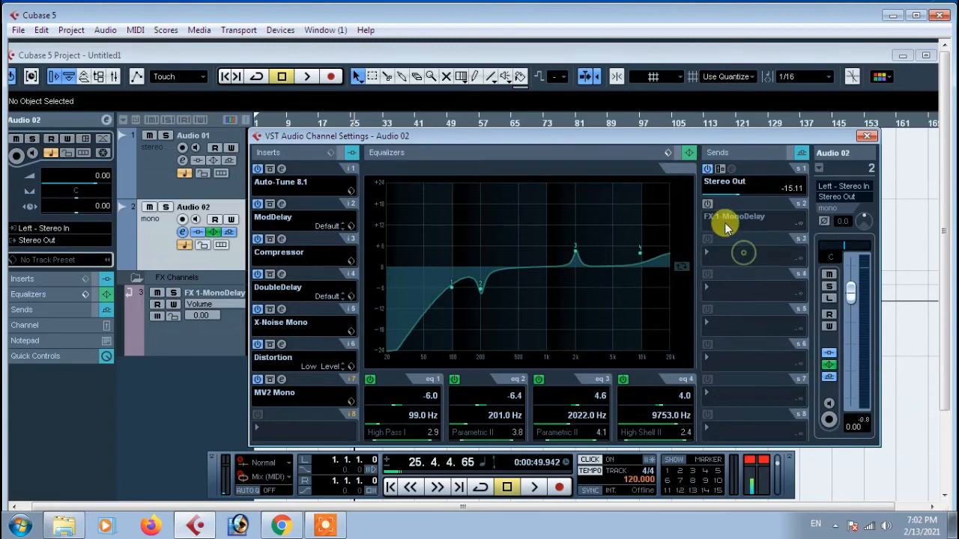
{"action": "left_click", "coordinate": [708, 206]}
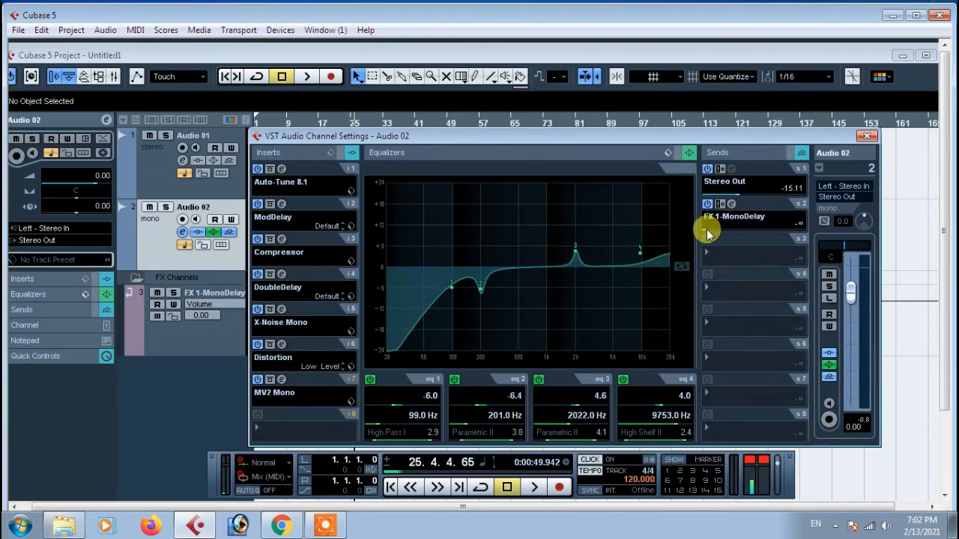
{"action": "left_click_drag", "start_coordinate": [707, 234], "coordinate": [733, 235]}
{"action": "key", "text": "space"}
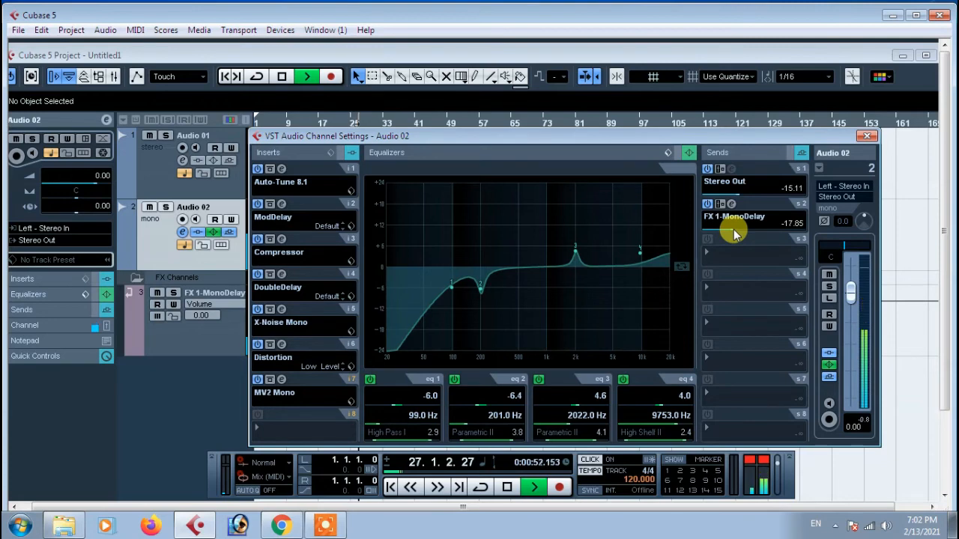
{"action": "key", "text": "space"}
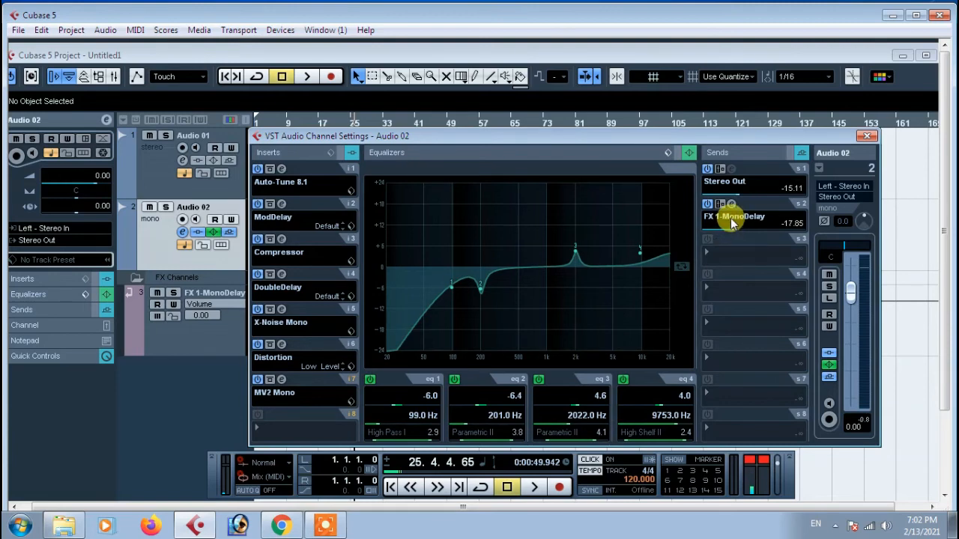
Open the send's MonoDelay effect, set Mix to 15.0 and switch off its hi filter during playback.
{"action": "left_click", "coordinate": [731, 204]}
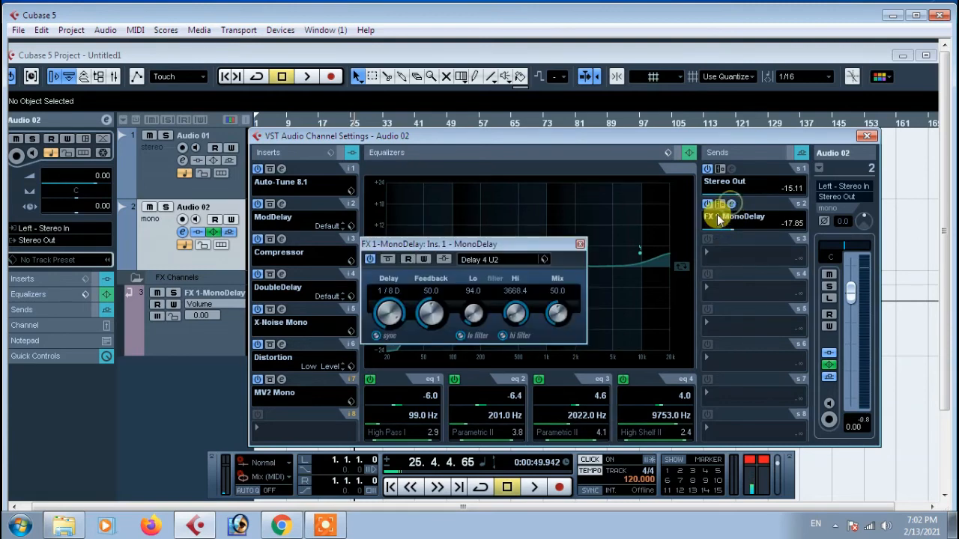
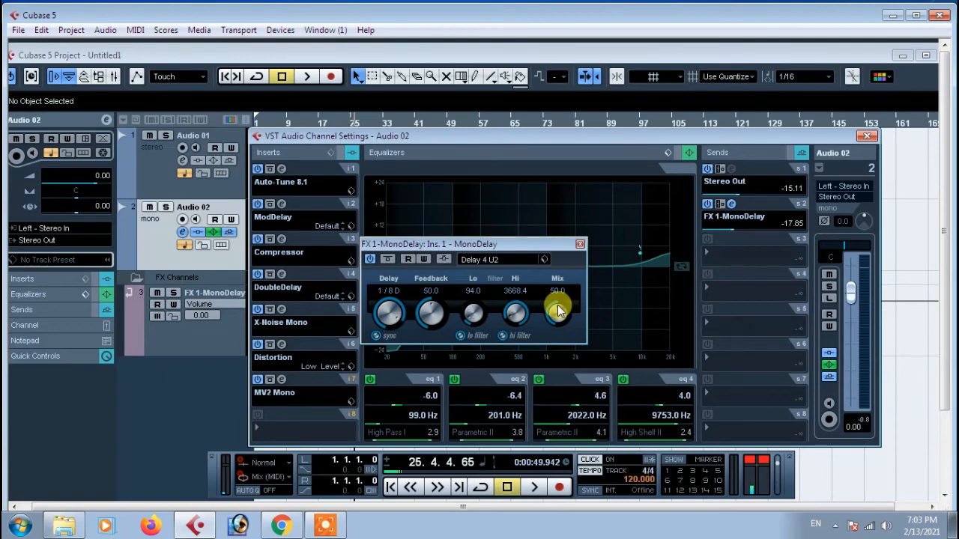
{"action": "mouse_move", "coordinate": [558, 310]}
{"action": "left_mouse_down"}
{"action": "mouse_move", "coordinate": [549, 338]}
{"action": "mouse_move", "coordinate": [555, 309]}
{"action": "mouse_move", "coordinate": [552, 322]}
{"action": "left_mouse_up"}
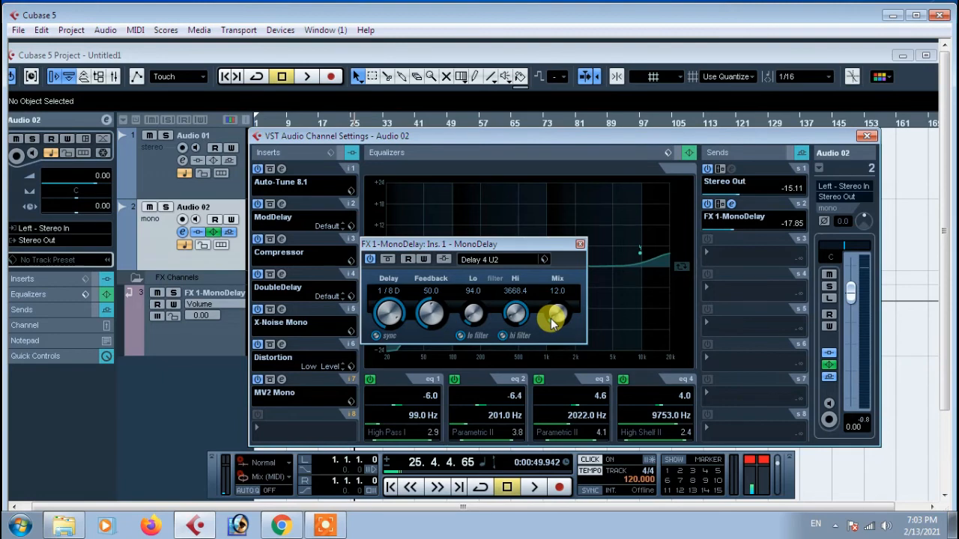
{"action": "mouse_move", "coordinate": [554, 318]}
{"action": "left_mouse_down"}
{"action": "mouse_move", "coordinate": [554, 307]}
{"action": "mouse_move", "coordinate": [552, 316]}
{"action": "left_mouse_up"}
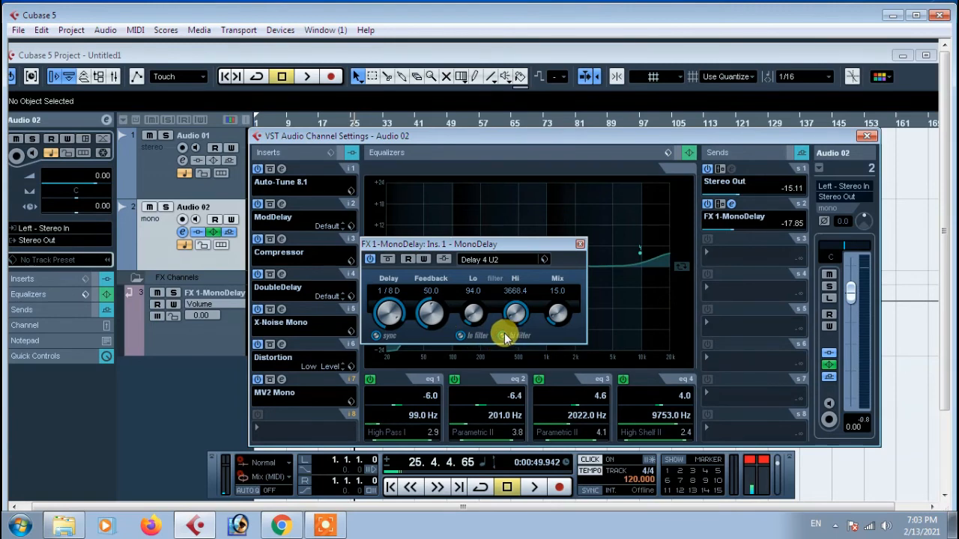
{"action": "key", "text": "space"}
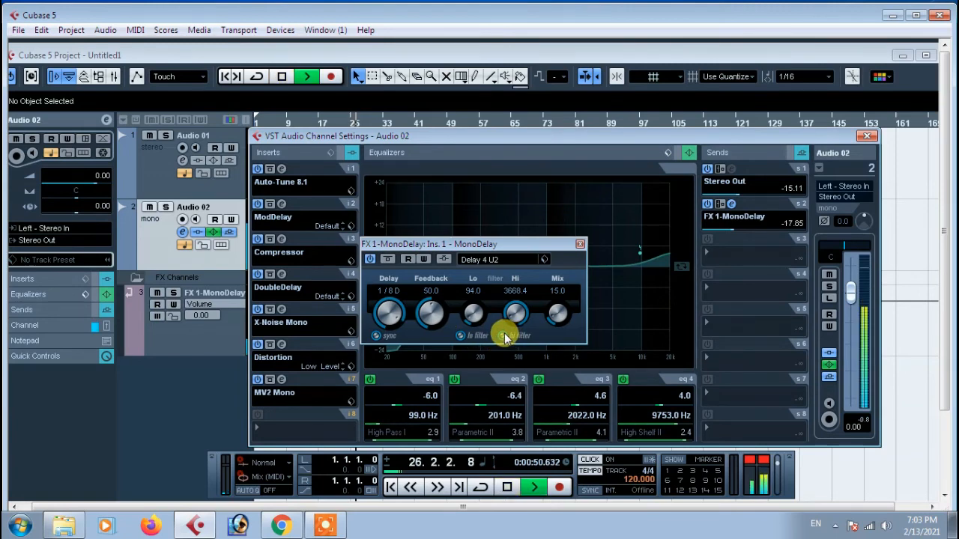
{"action": "left_click", "coordinate": [506, 337]}
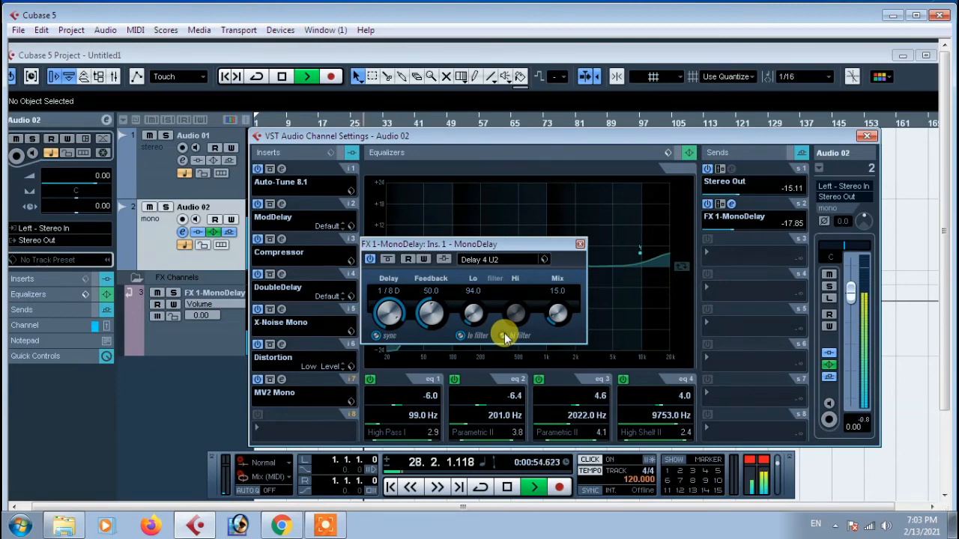
{"action": "key", "text": "space"}
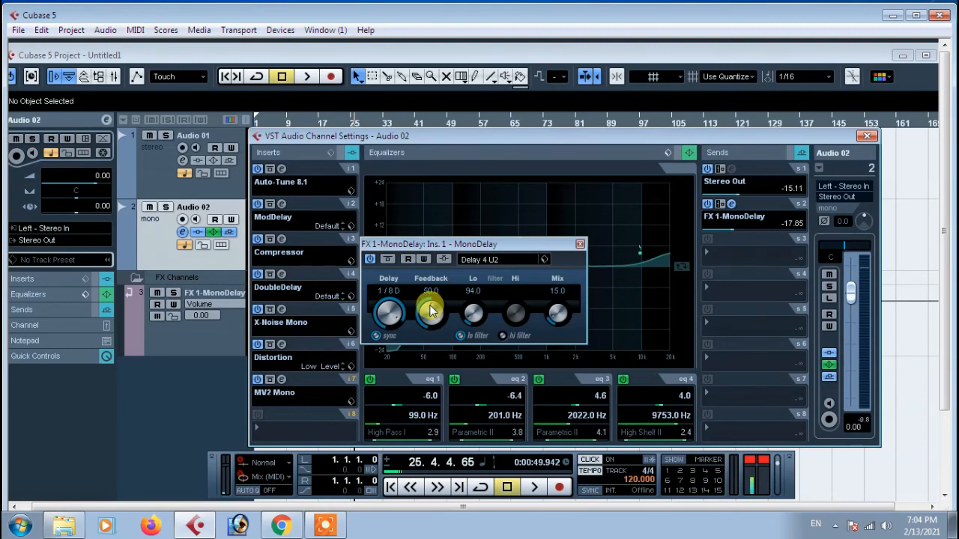
Try MonoDelay's feedback at 12.0 during playback, and set the feedback to 15.0 and the delay time to 1/8.
{"action": "mouse_move", "coordinate": [432, 312]}
{"action": "left_mouse_down"}
{"action": "mouse_move", "coordinate": [422, 319]}
{"action": "mouse_move", "coordinate": [423, 308]}
{"action": "mouse_move", "coordinate": [431, 337]}
{"action": "mouse_move", "coordinate": [427, 304]}
{"action": "left_mouse_up"}
{"action": "key", "text": "space"}
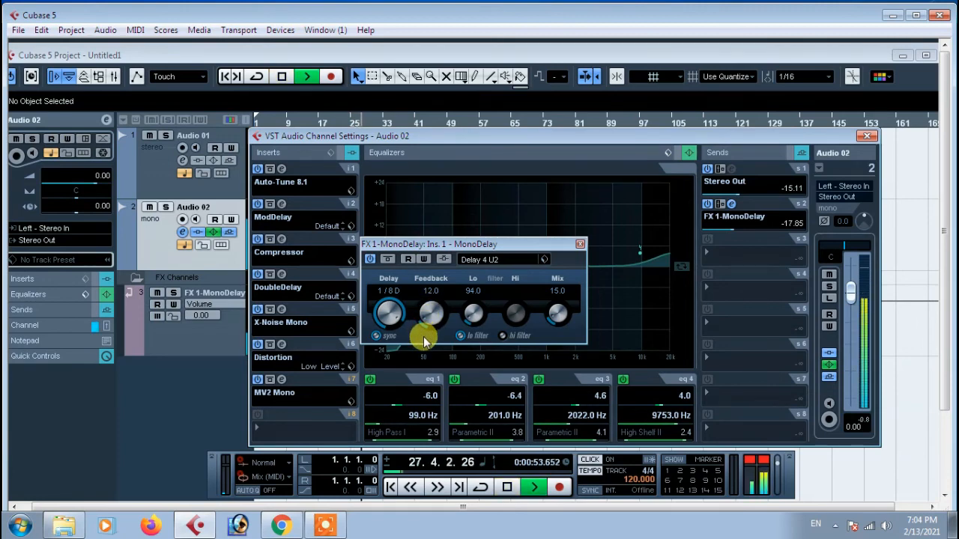
{"action": "key", "text": "space"}
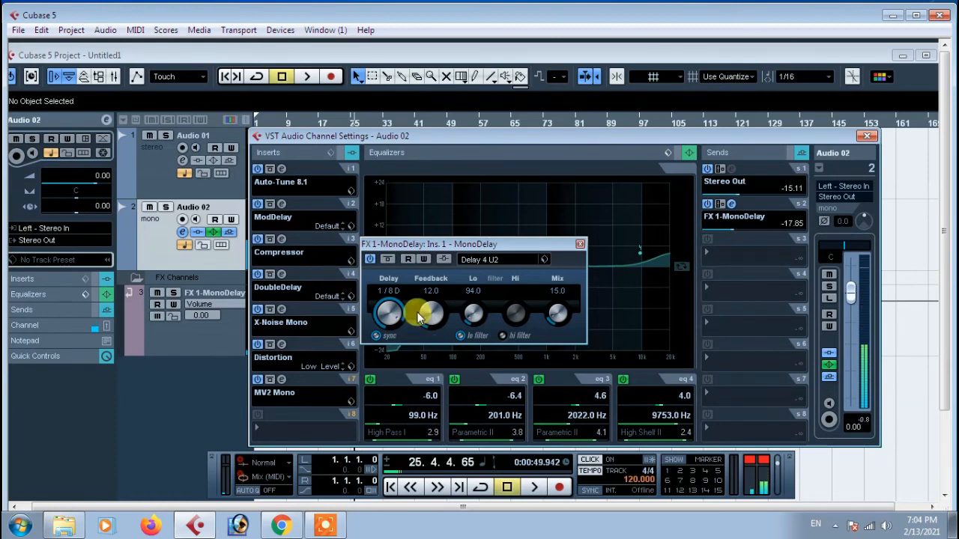
{"action": "scroll", "coordinate": [425, 322], "scroll_direction": "up", "scroll_amount": 2}
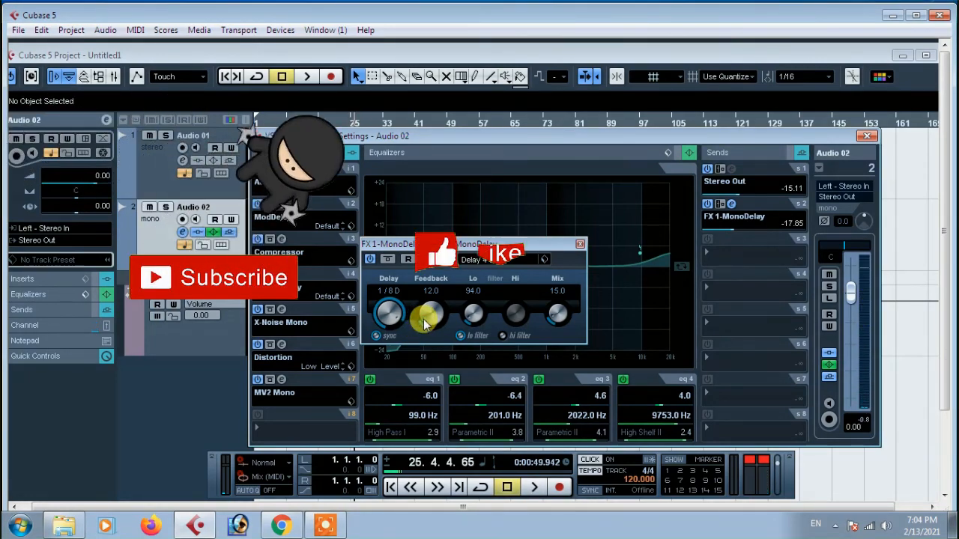
{"action": "scroll", "coordinate": [424, 322], "scroll_direction": "up", "scroll_amount": 2}
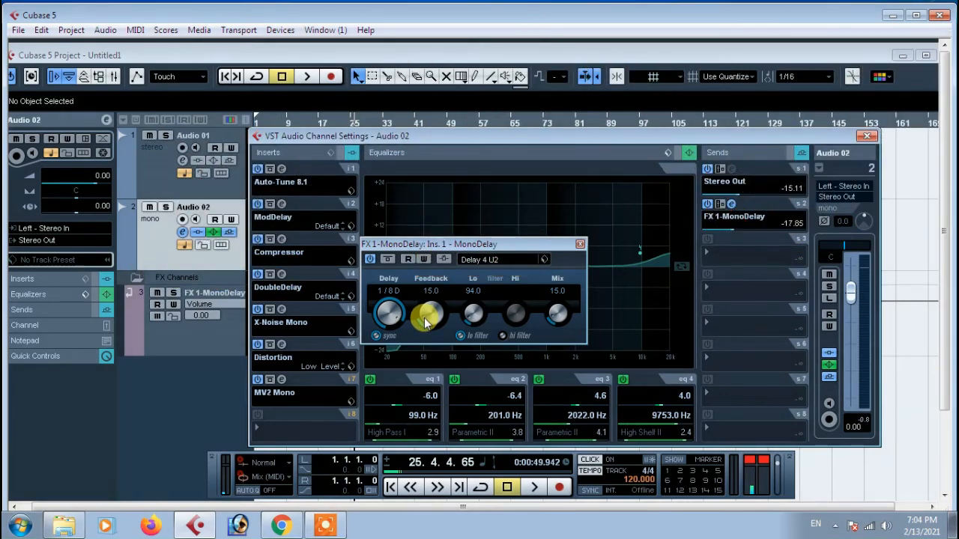
{"action": "left_click", "coordinate": [385, 290]}
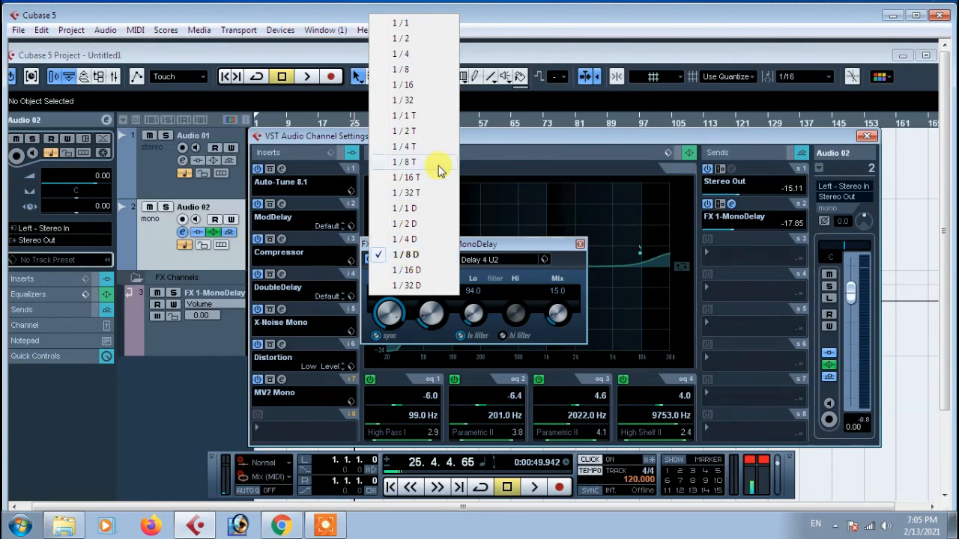
{"action": "left_click", "coordinate": [402, 70]}
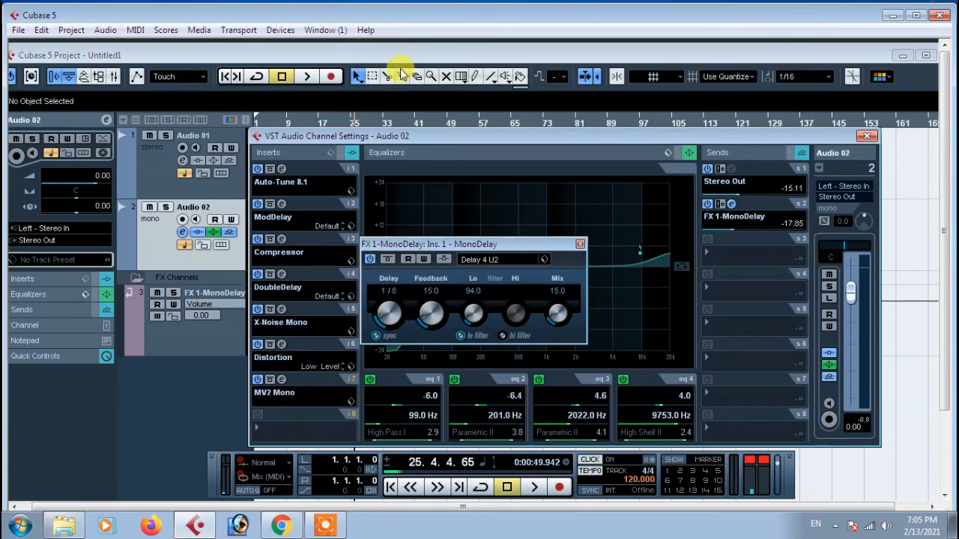
Set the FX 1-MonoDelay send level to -15.47 during playback, and close the plug-in and channel settings windows.
{"action": "key", "text": "space"}
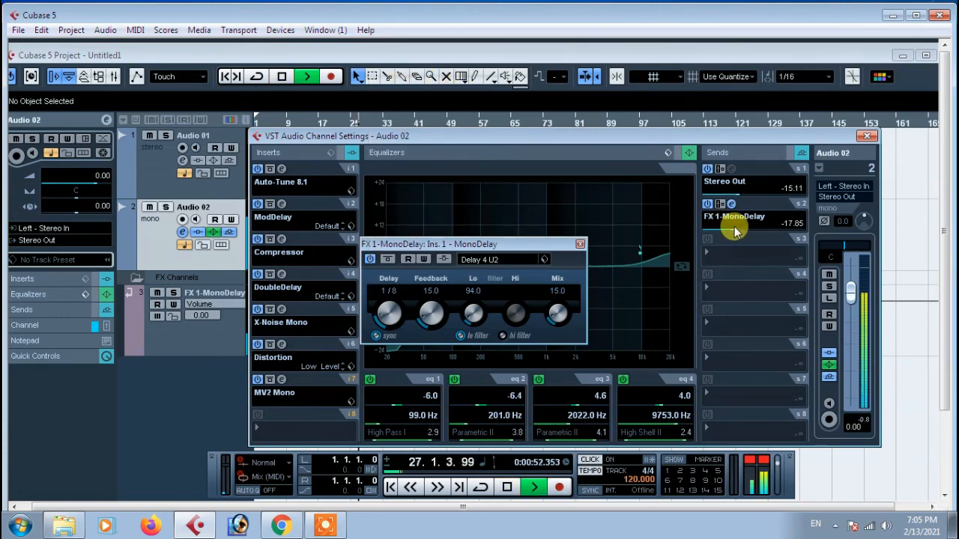
{"action": "left_click_drag", "start_coordinate": [734, 231], "coordinate": [738, 229]}
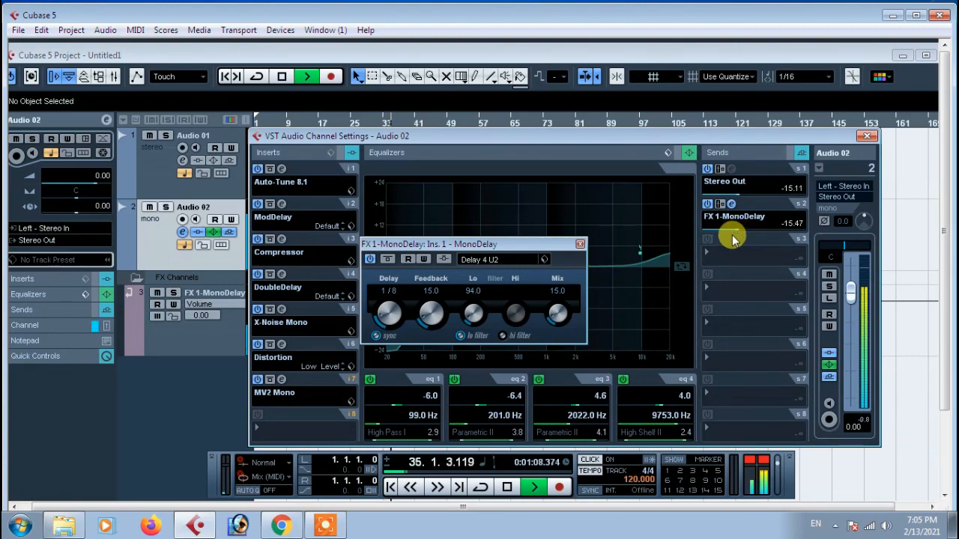
{"action": "key", "text": "space"}
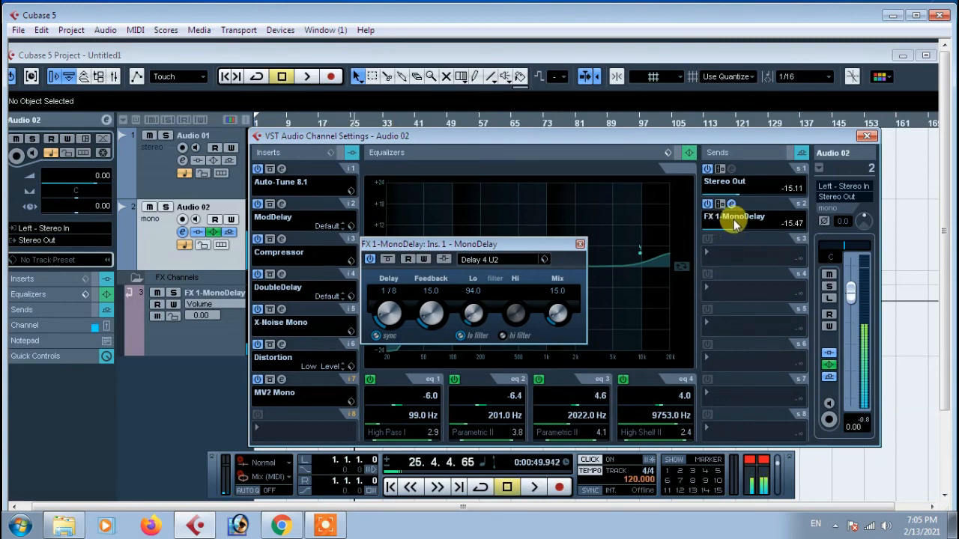
{"action": "left_click", "coordinate": [581, 245]}
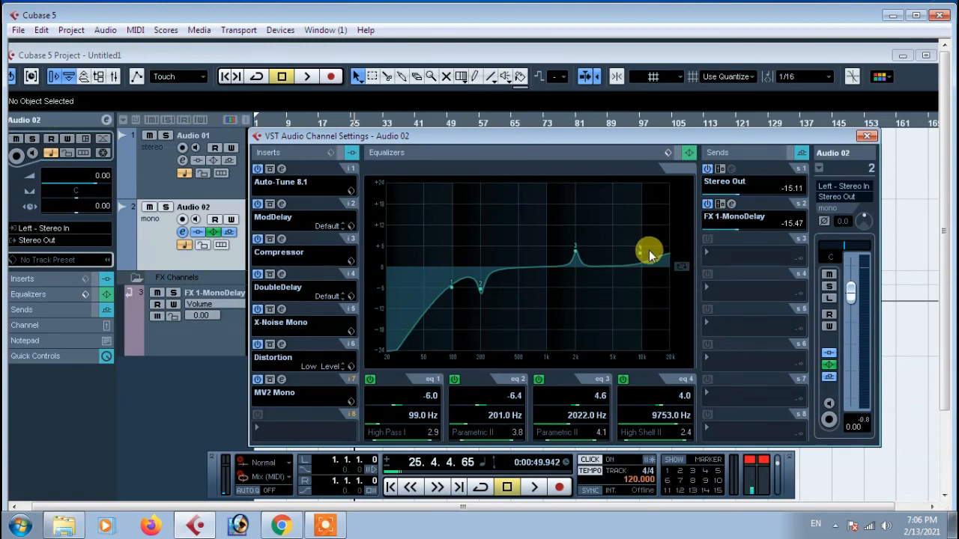
{"action": "left_click", "coordinate": [867, 137]}
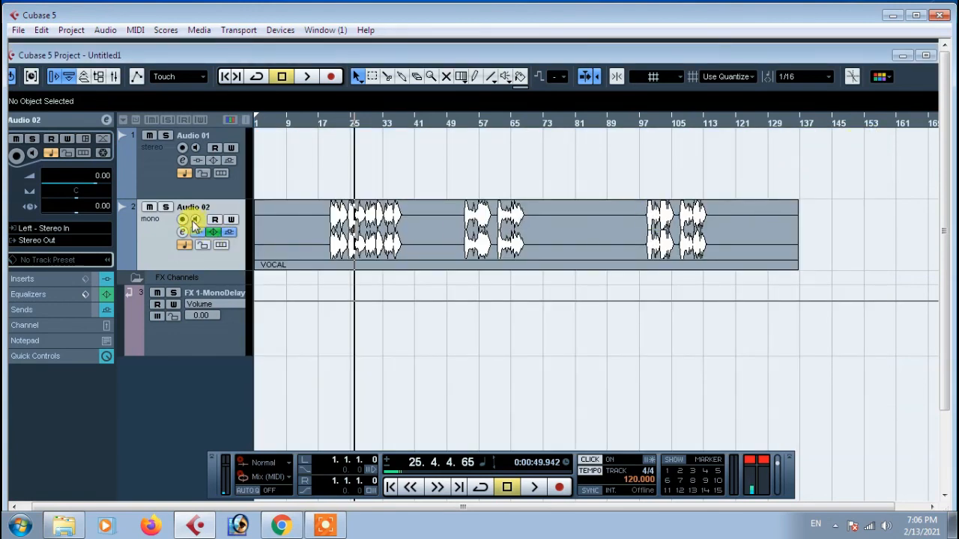
Try Audio 02's track volume at 4.06 during playback, and raise it to 4.60.
{"action": "left_click_drag", "start_coordinate": [97, 188], "coordinate": [104, 189]}
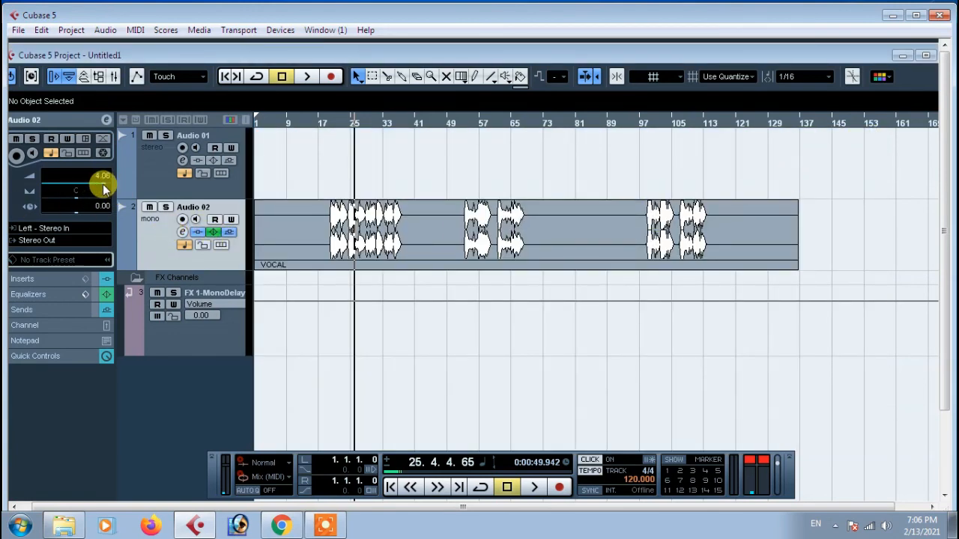
{"action": "key", "text": "space"}
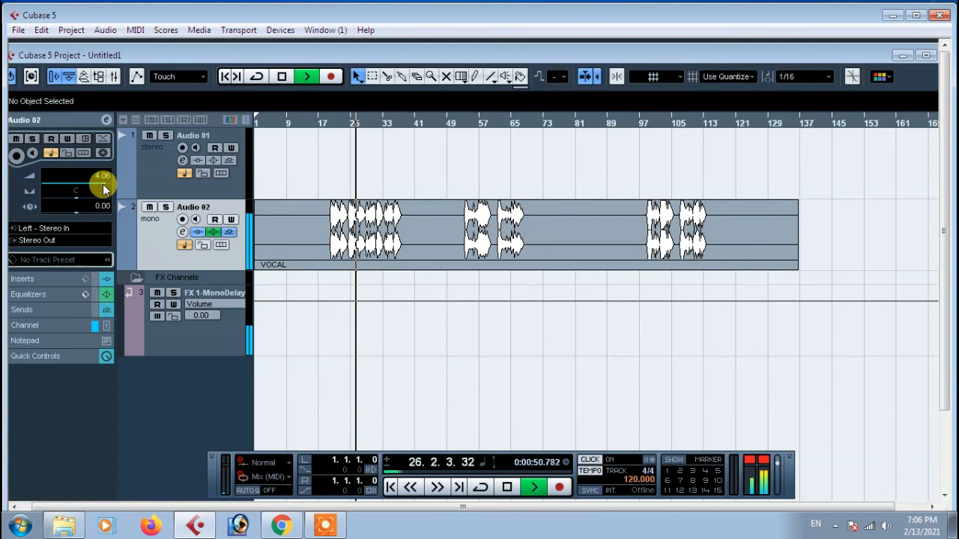
{"action": "mouse_move", "coordinate": [103, 189]}
{"action": "left_mouse_down"}
{"action": "mouse_move", "coordinate": [69, 188]}
{"action": "mouse_move", "coordinate": [104, 189]}
{"action": "left_mouse_up"}
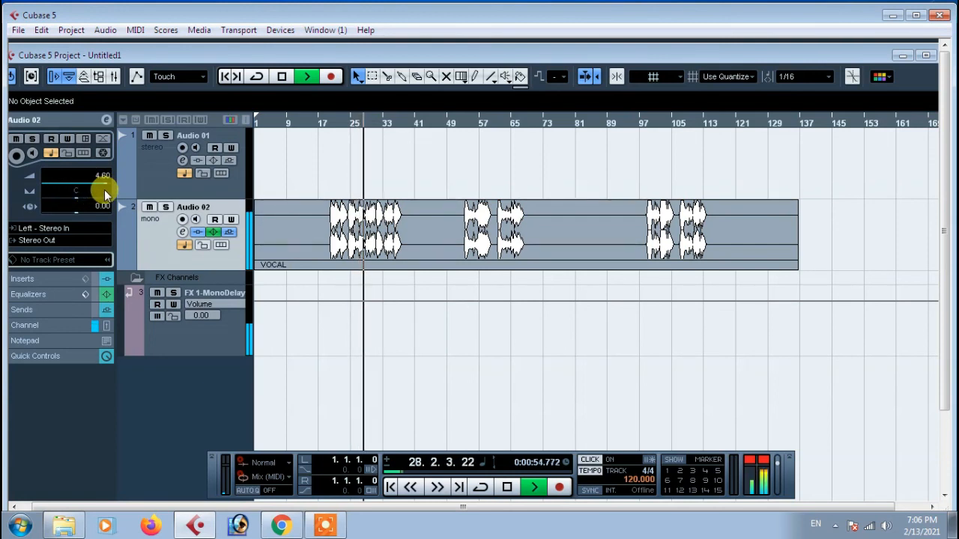
{"action": "key", "text": "space"}
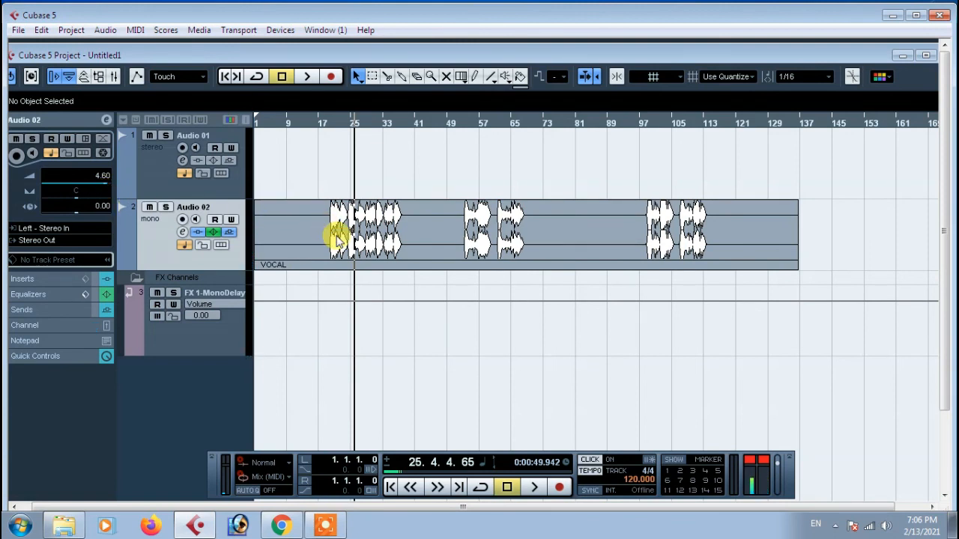
{"action": "key", "text": "g"}
{"action": "key", "text": "g"}
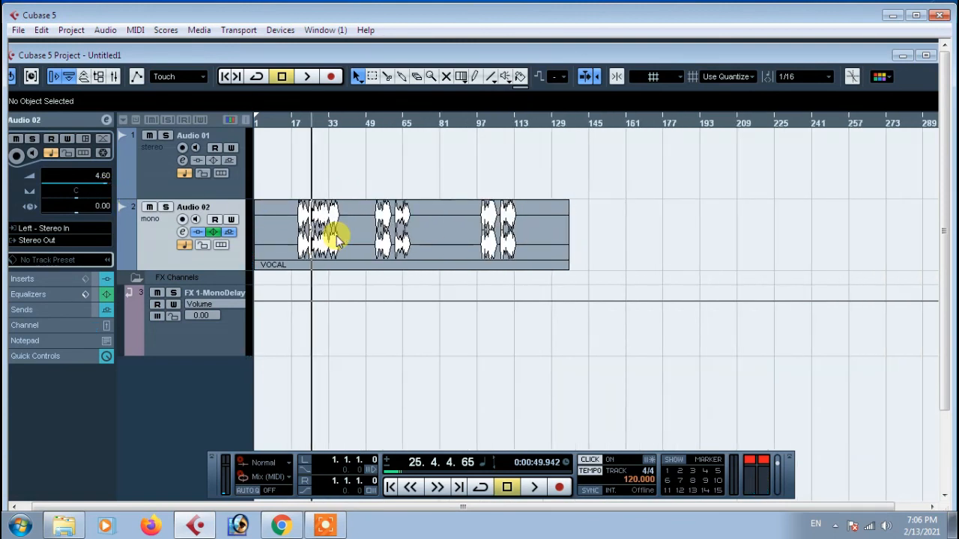